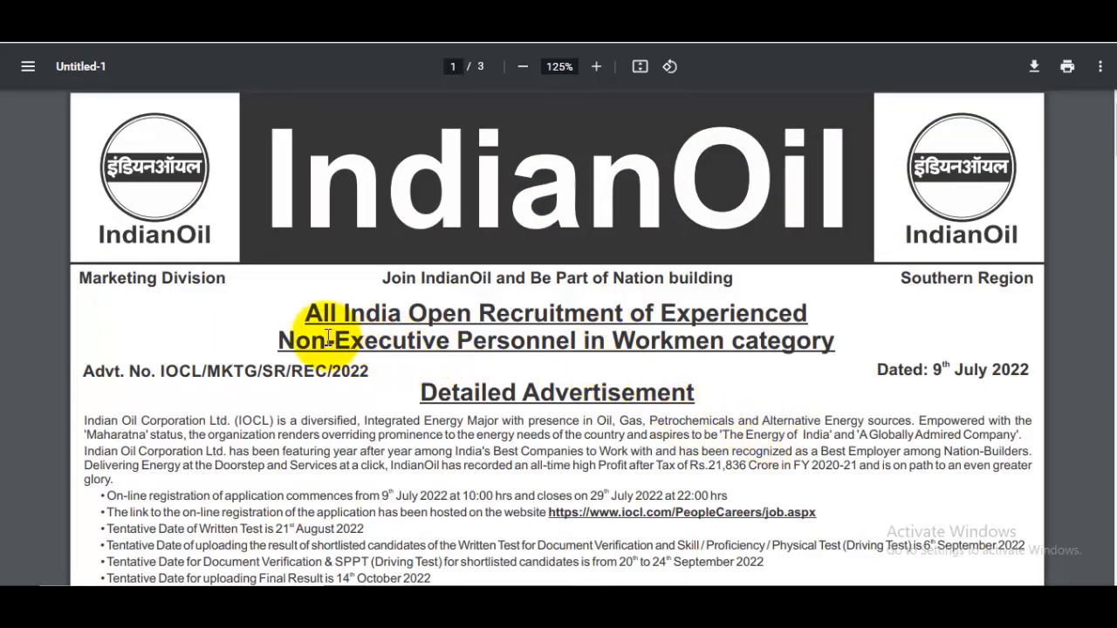
Scroll to section B and highlight the Gr.I criteria: Class XII with 45% plus HMV experience.
drag(305, 312, 443, 314)
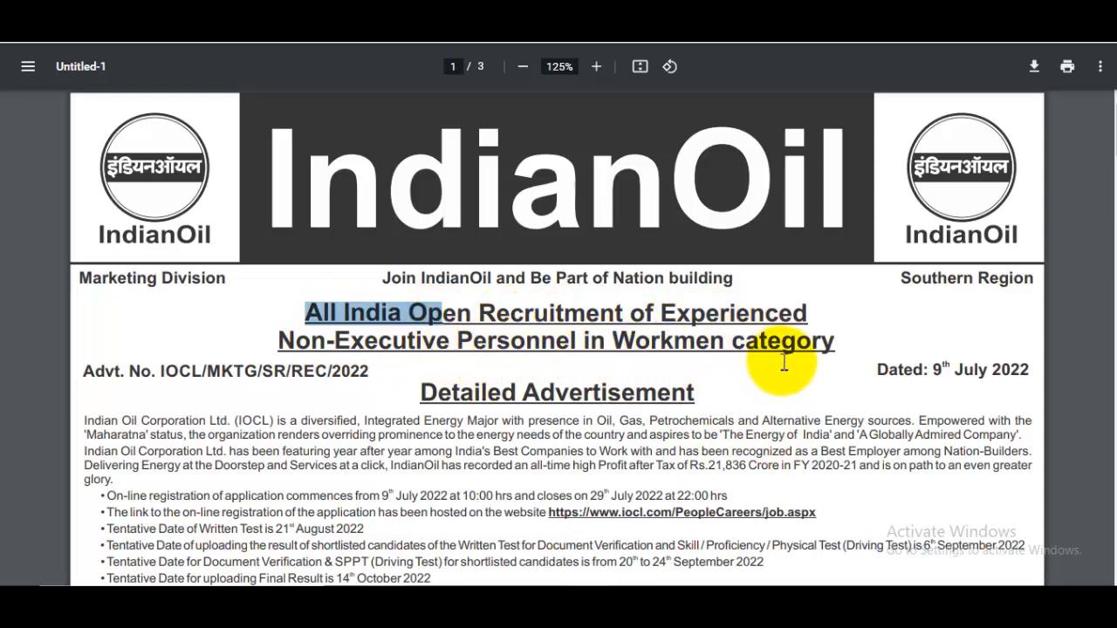
scroll(783, 363, down, 1)
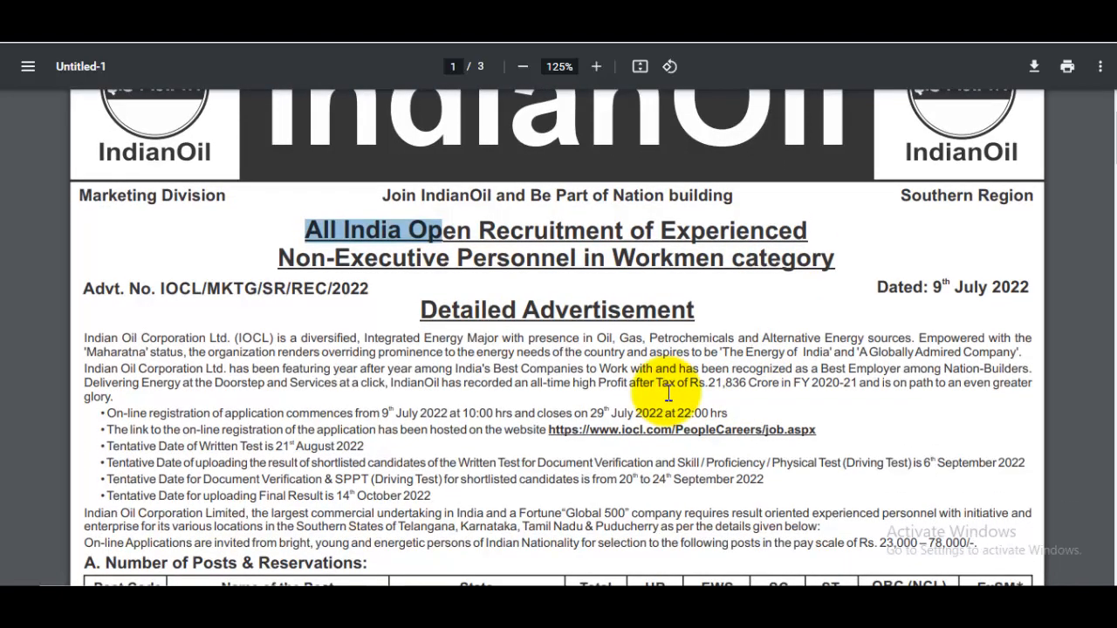
scroll(669, 395, down, 4)
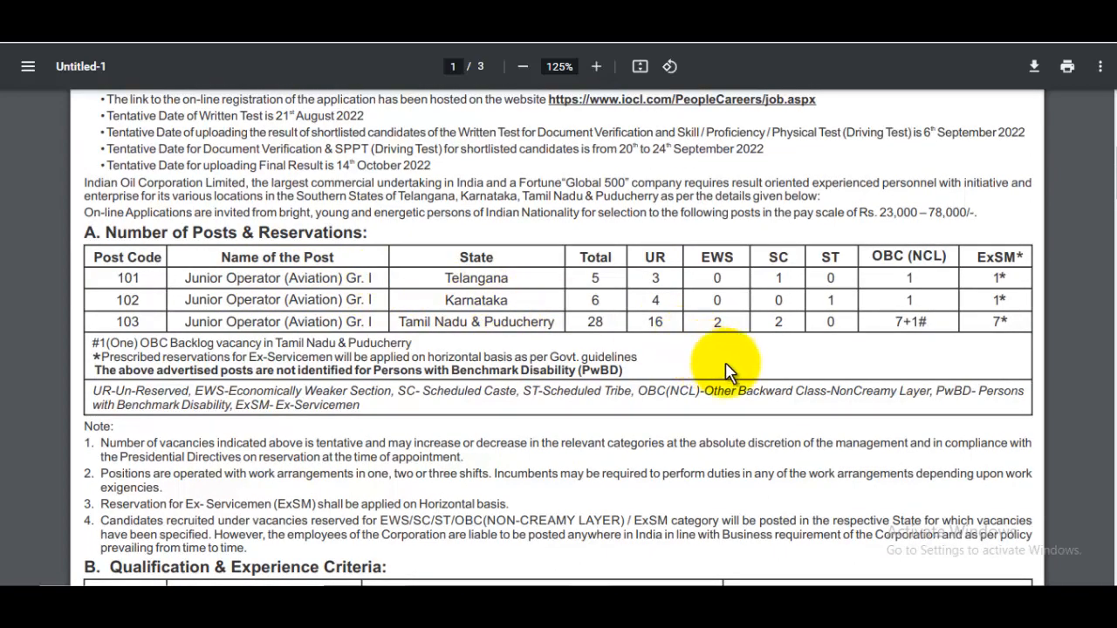
scroll(768, 382, down, 5)
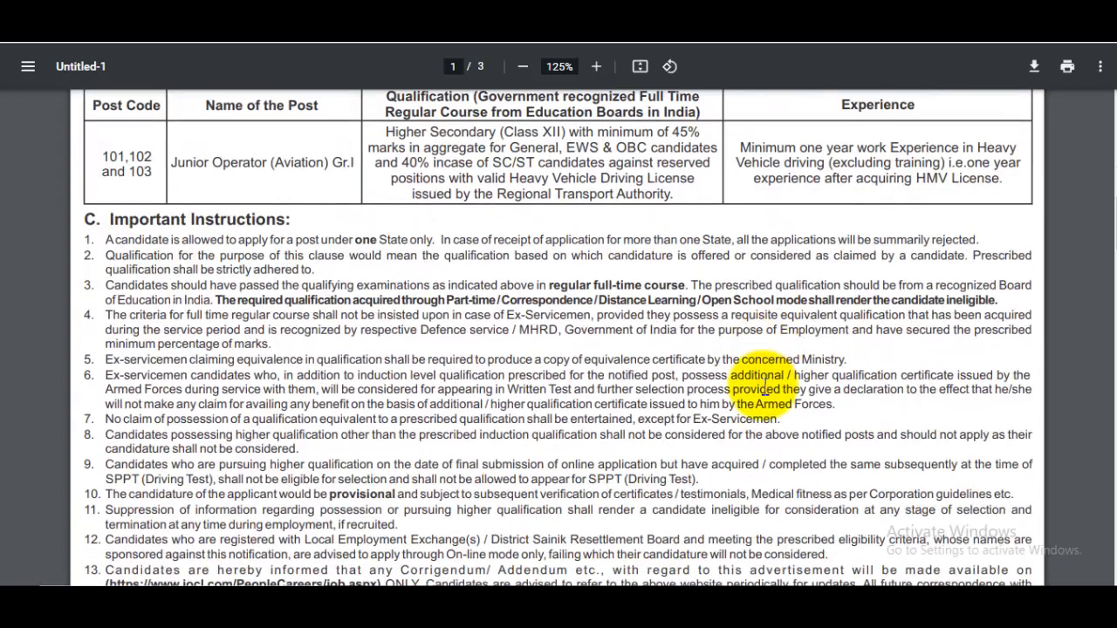
scroll(723, 384, up, 1)
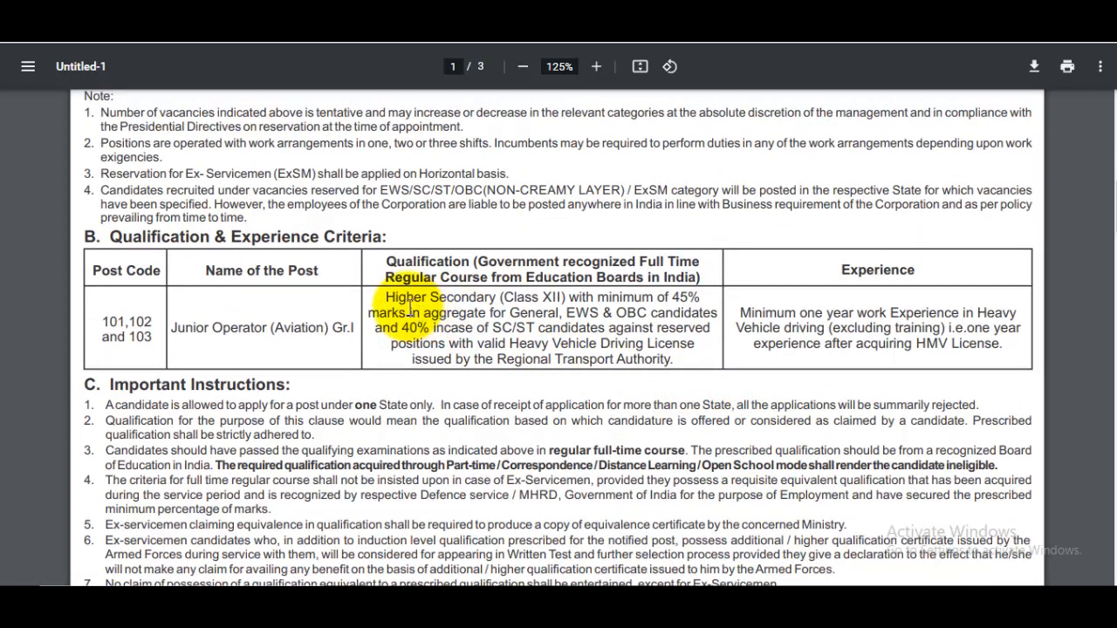
drag(394, 297, 498, 299)
click(637, 321)
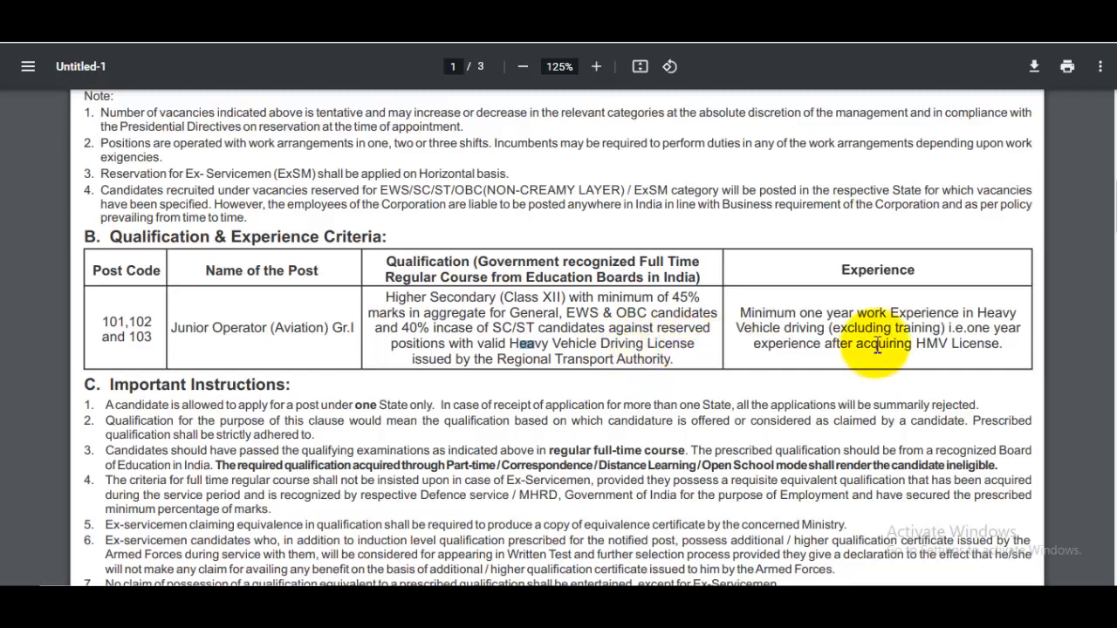
double_click(863, 271)
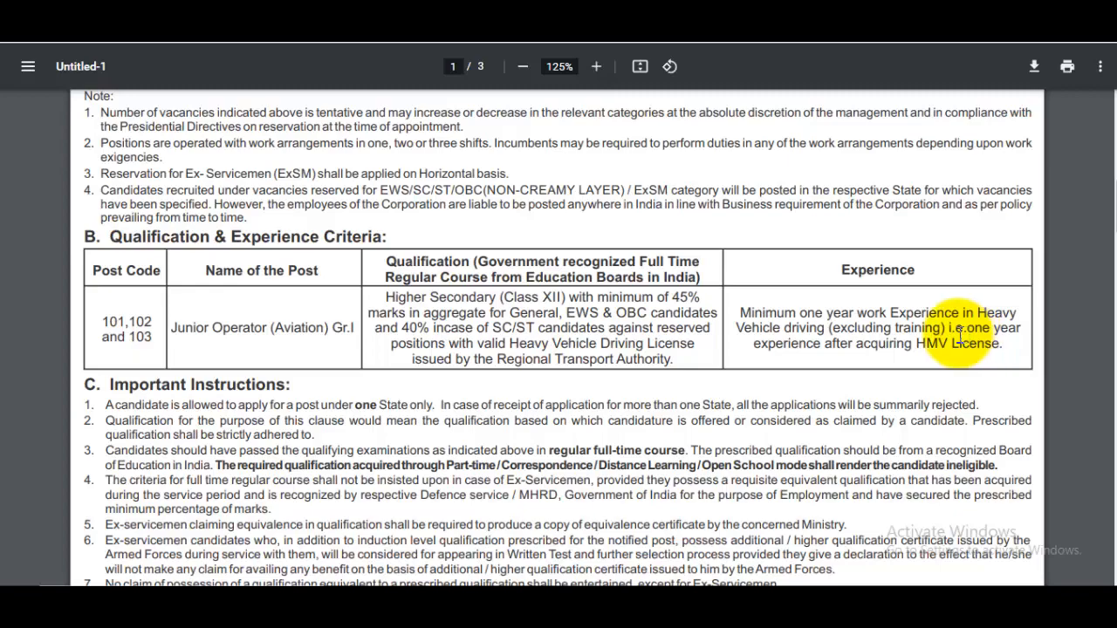
Scroll through page 2 of the advertisement and back up to the posts table.
scroll(821, 324, down, 2)
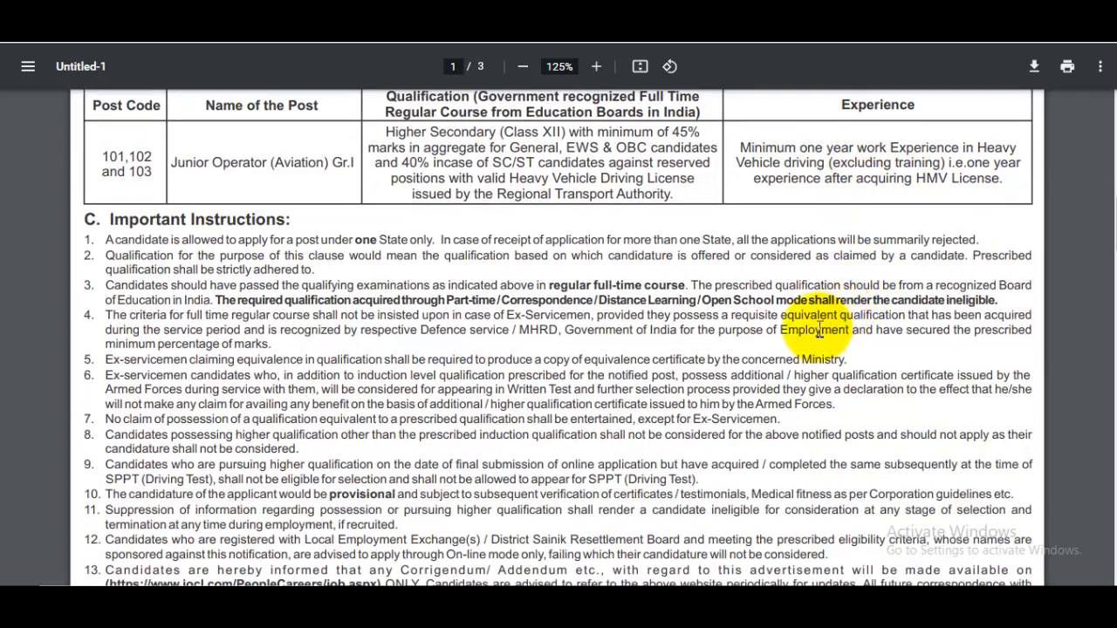
scroll(755, 353, down, 10)
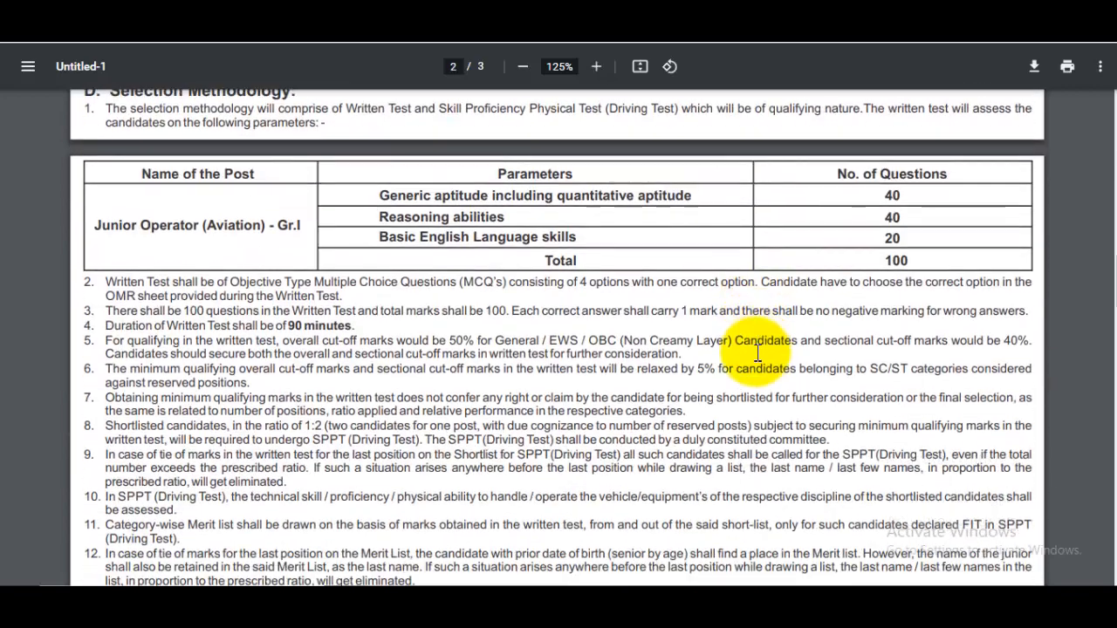
scroll(757, 353, down, 4)
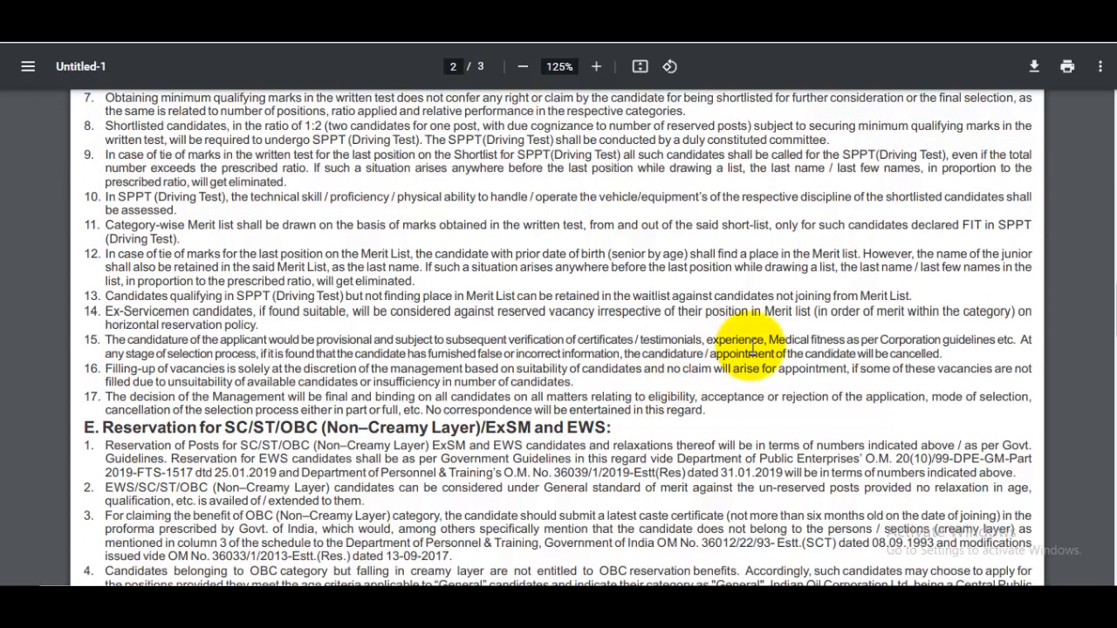
scroll(752, 346, down, 3)
scroll(752, 347, down, 10)
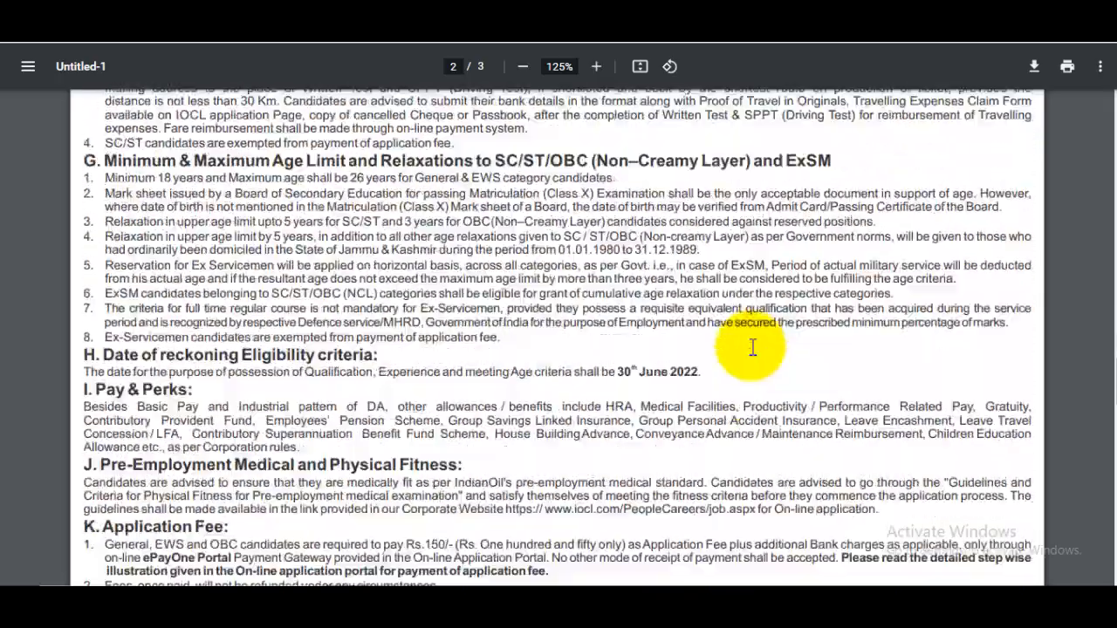
scroll(733, 267, up, 6)
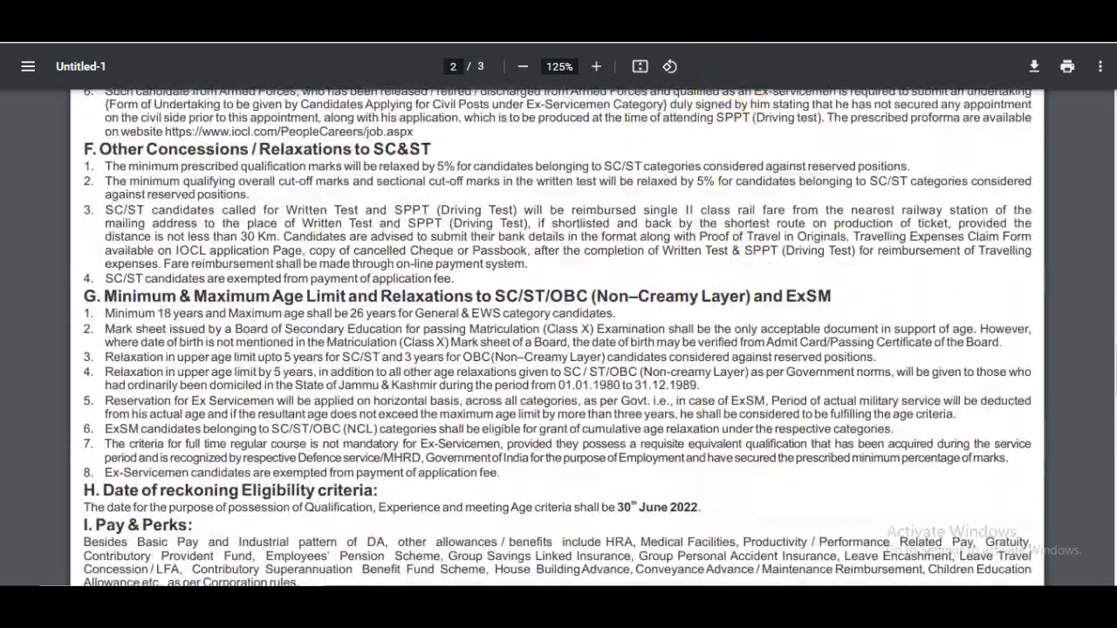
scroll(785, 287, up, 15)
scroll(785, 286, up, 6)
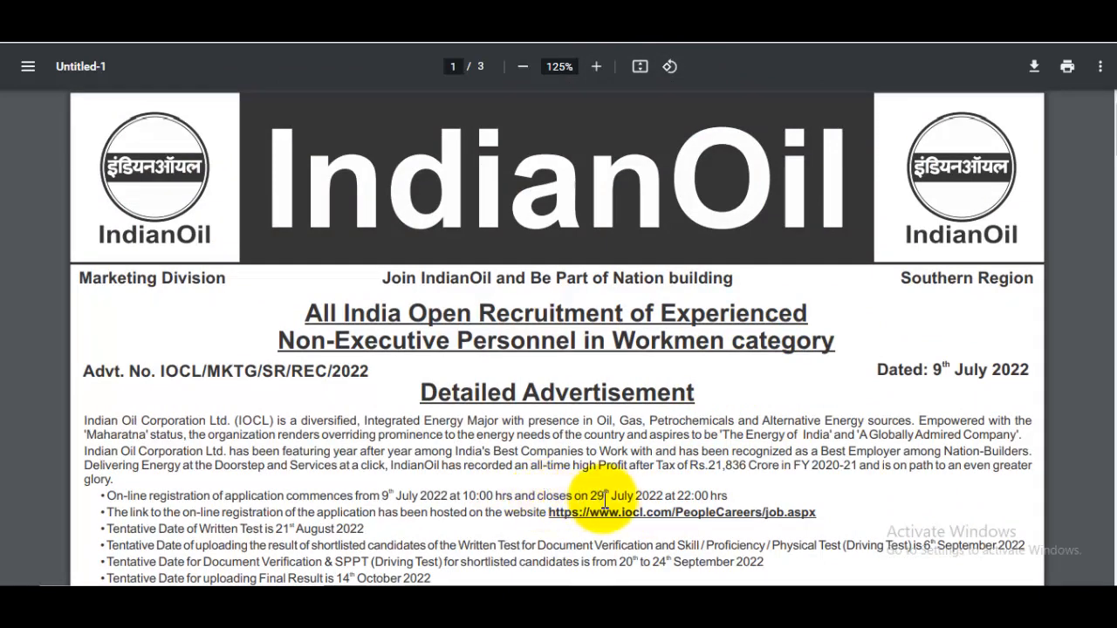
Highlight the closing date, written test date and Telangana/Karnataka rows, then return to the WordPress post.
drag(611, 494, 663, 494)
scroll(725, 452, down, 2)
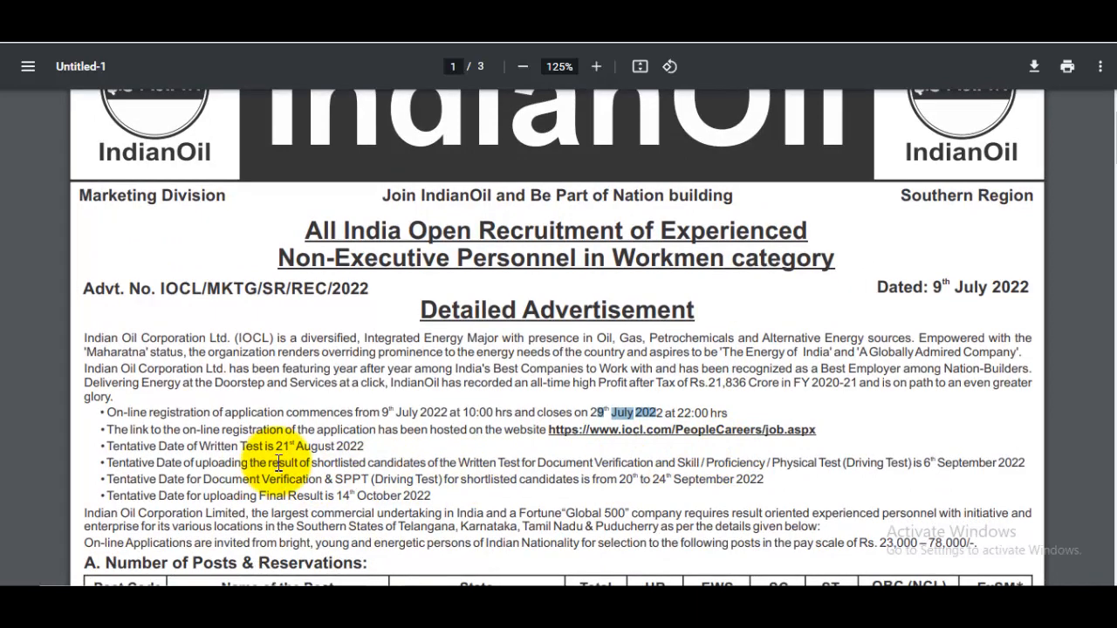
drag(284, 445, 377, 433)
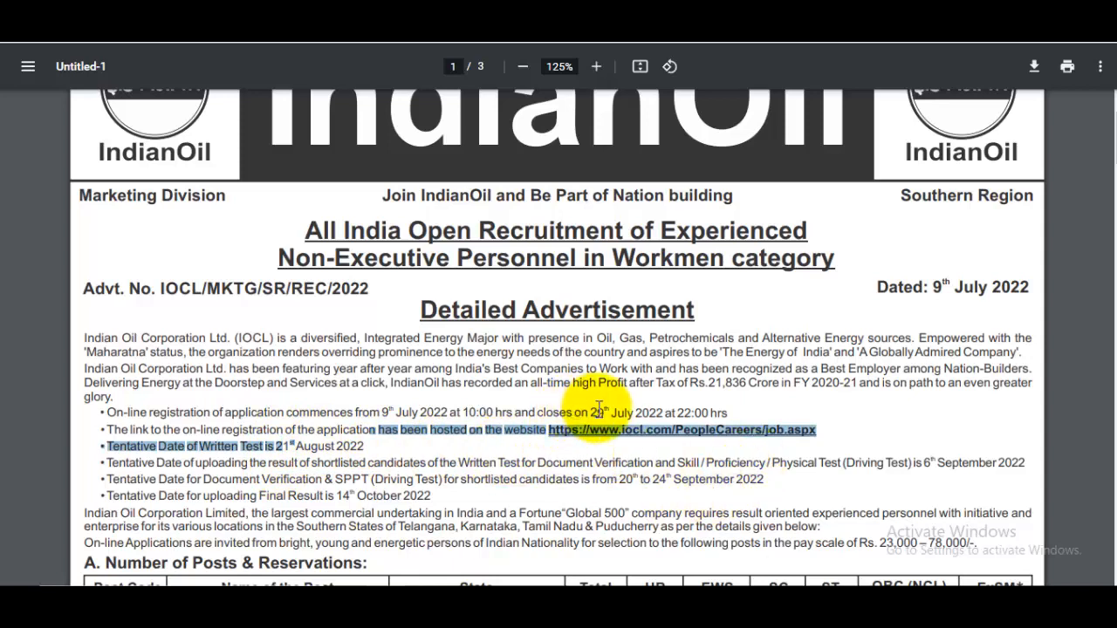
scroll(599, 408, down, 2)
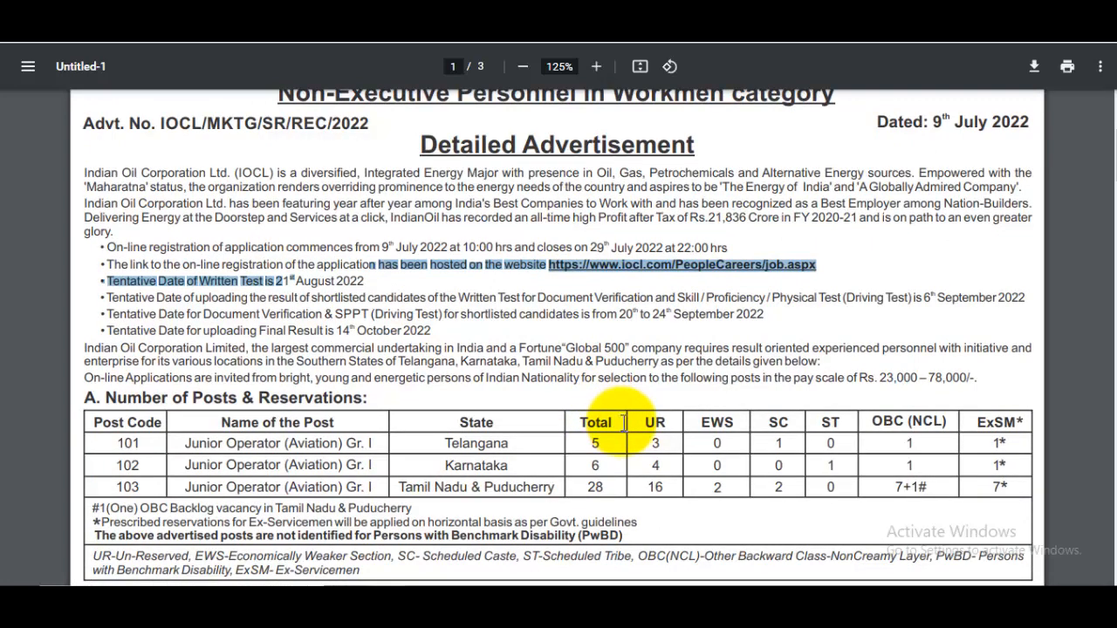
drag(459, 436, 518, 487)
click(513, 450)
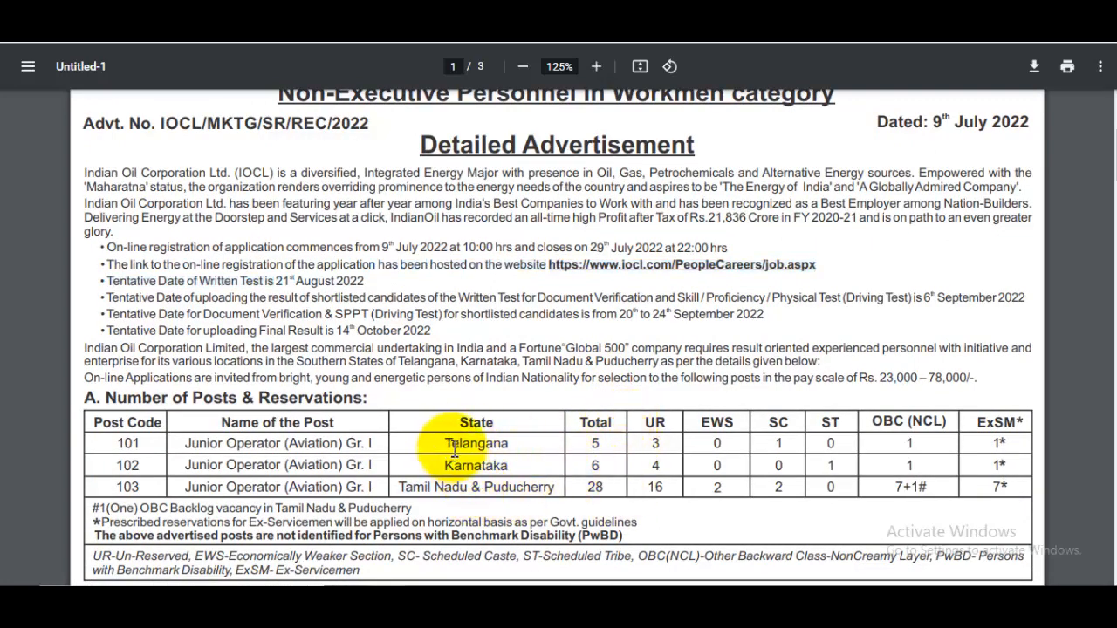
mouse_move(445, 443)
mouse_down()
mouse_move(508, 465)
mouse_move(460, 443)
mouse_up()
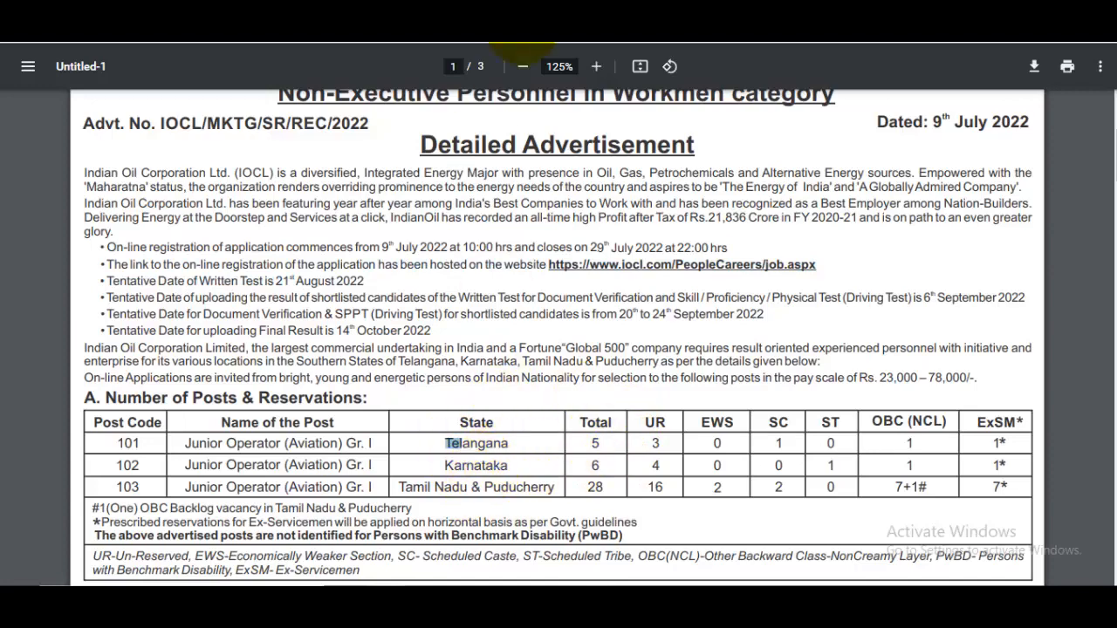
key(ctrl+w)
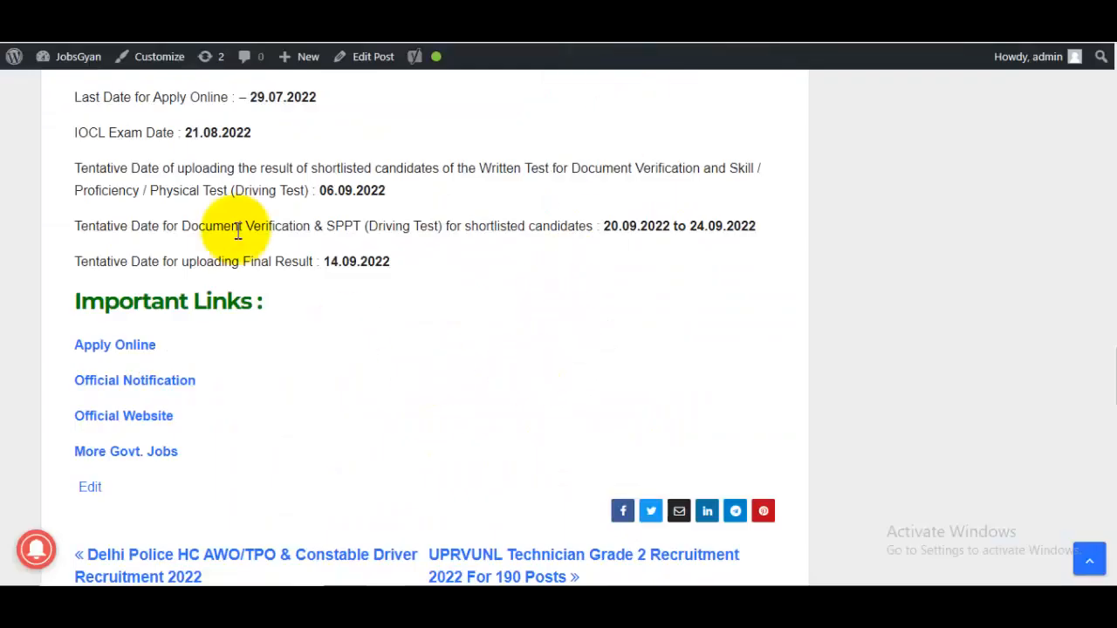
From the post's Important Links, start the IOCL online application to load the blank Primary Details form.
drag(104, 301, 240, 301)
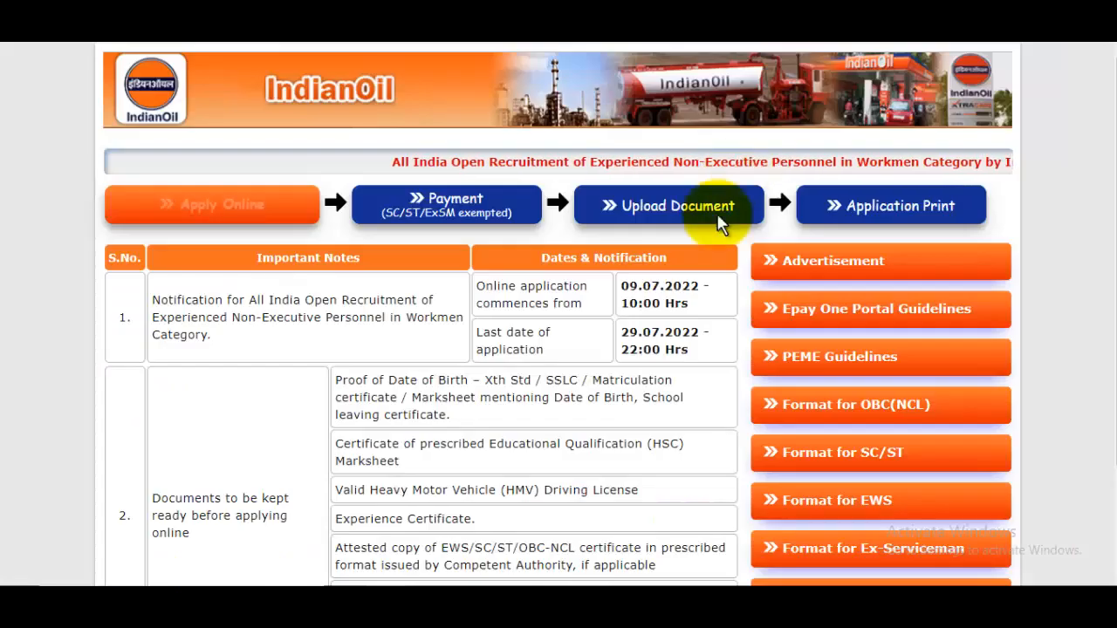
scroll(668, 357, down, 2)
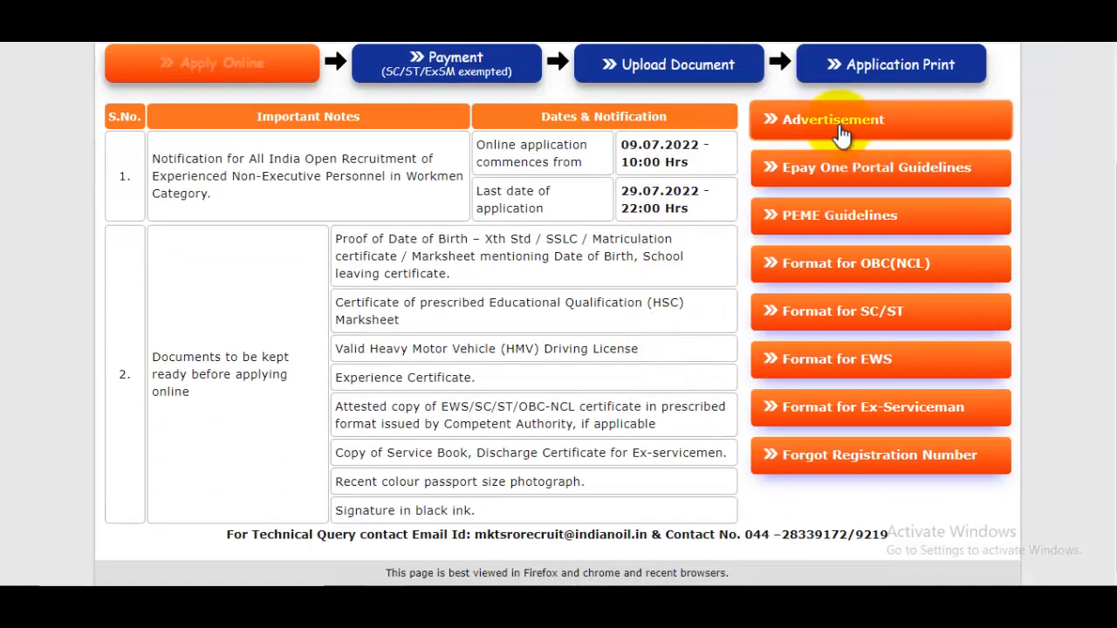
scroll(827, 270, up, 2)
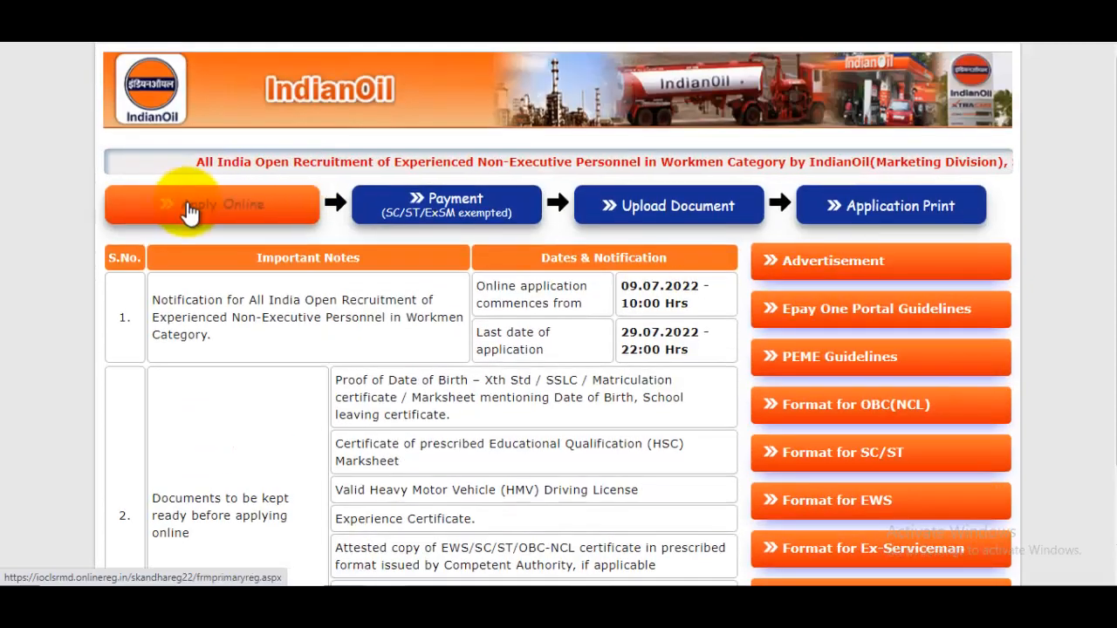
click(215, 212)
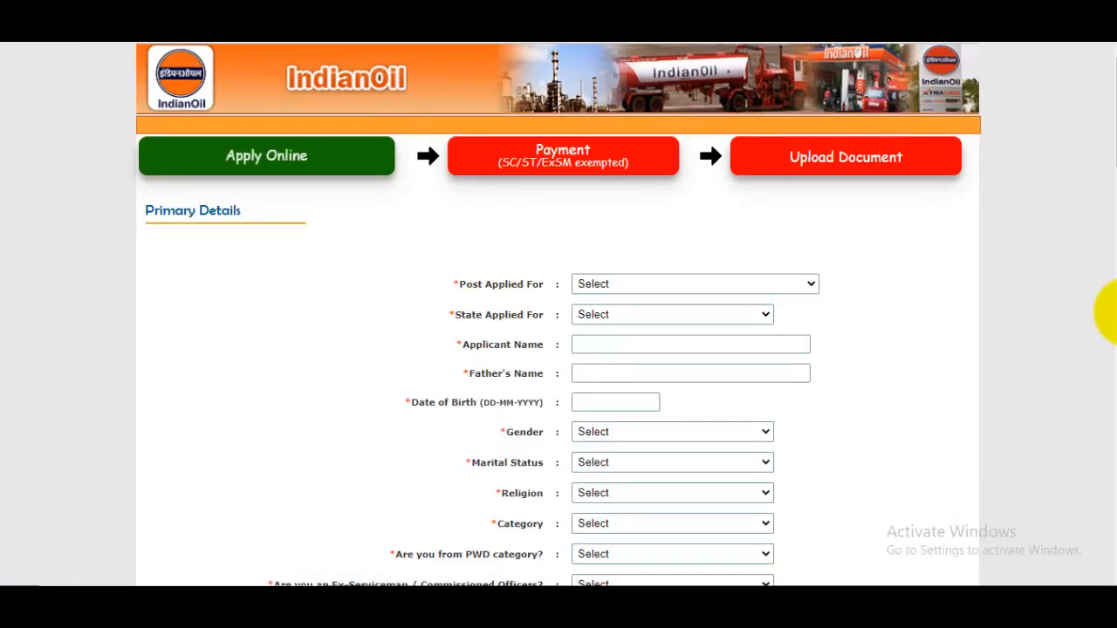
Zoom the page to 125% and apply for JUNIOR OPERATOR (AVIATION) GR.I in KARNATAKA.
key(ctrl+plus)
key(ctrl+plus)
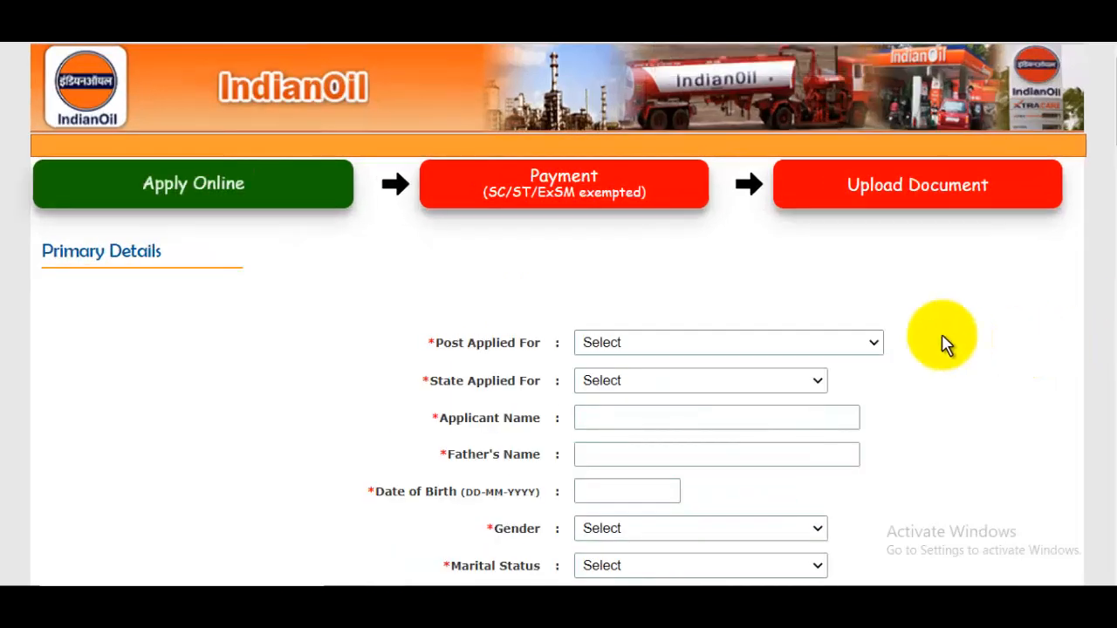
click(644, 351)
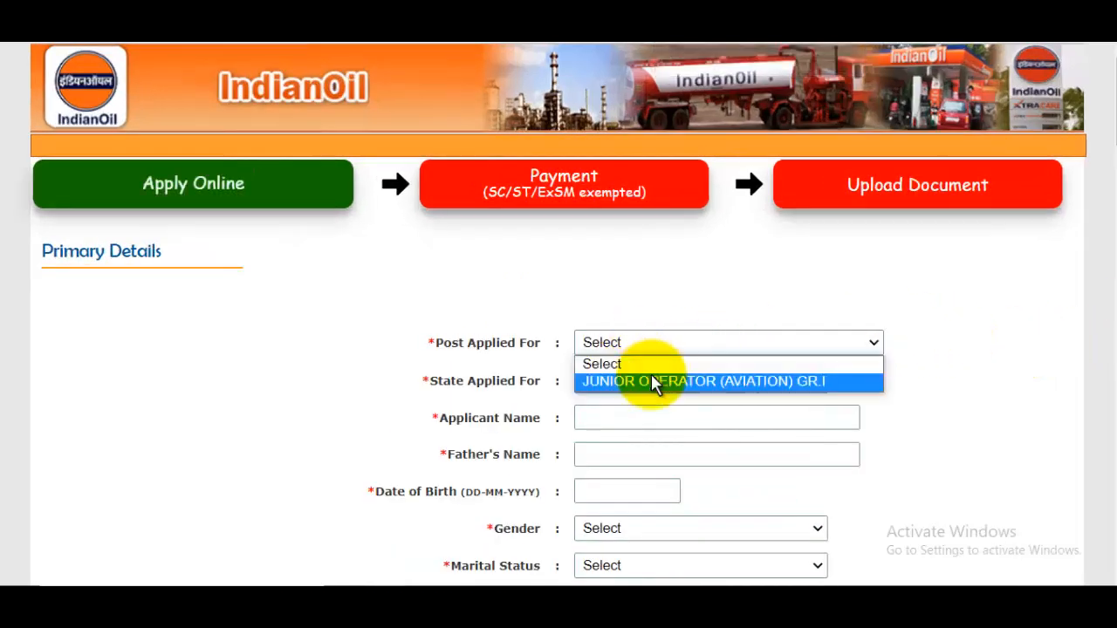
click(654, 380)
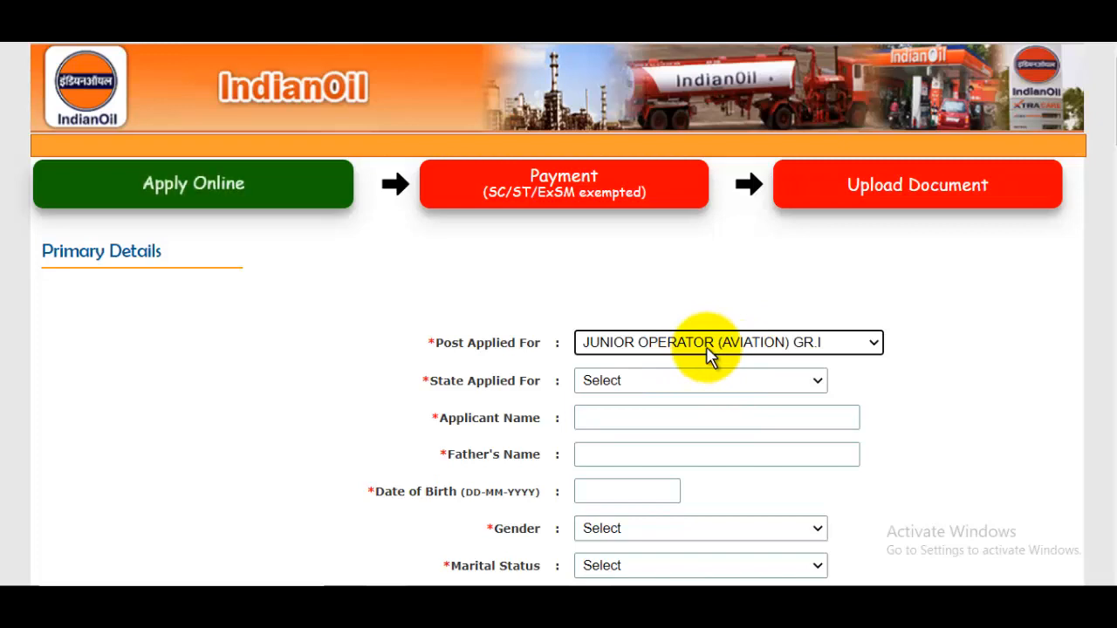
click(657, 384)
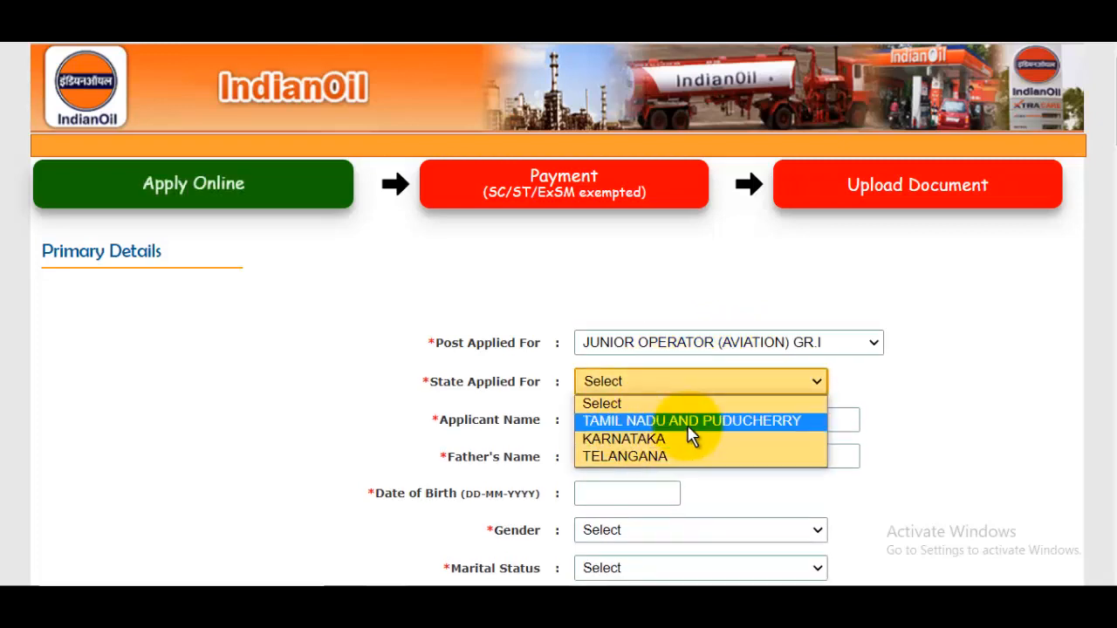
click(670, 447)
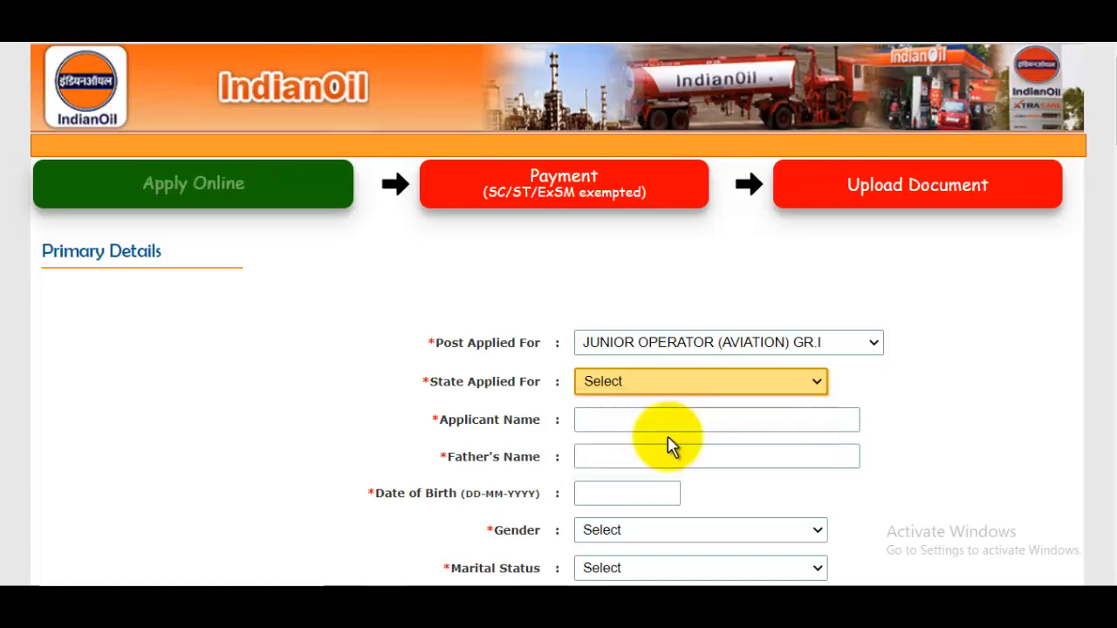
Enter the applicant's name and the father's name.
click(608, 423)
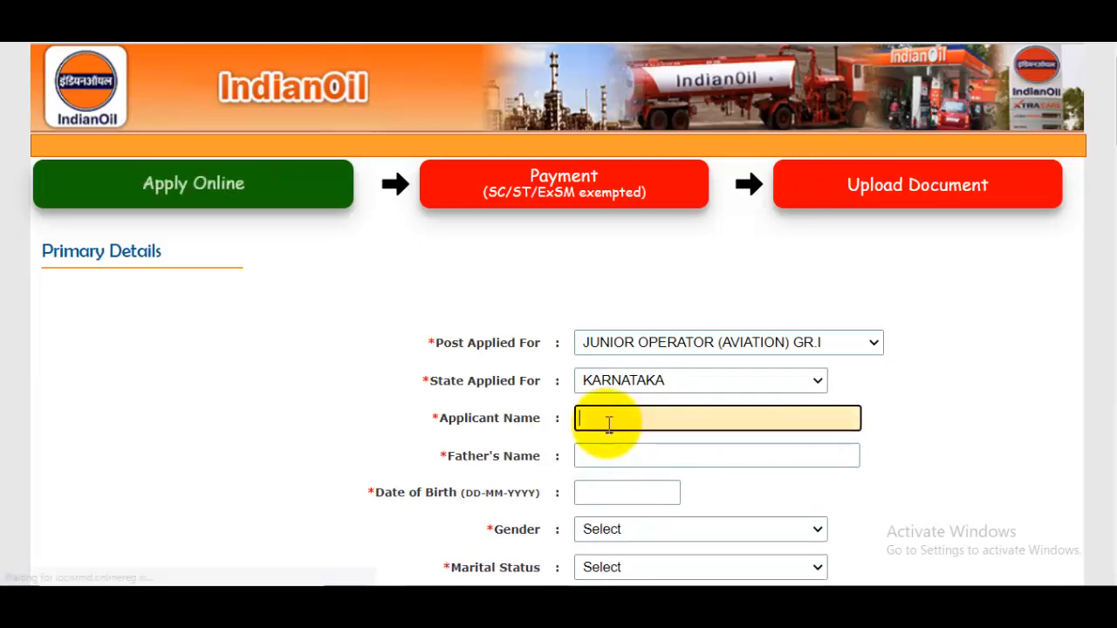
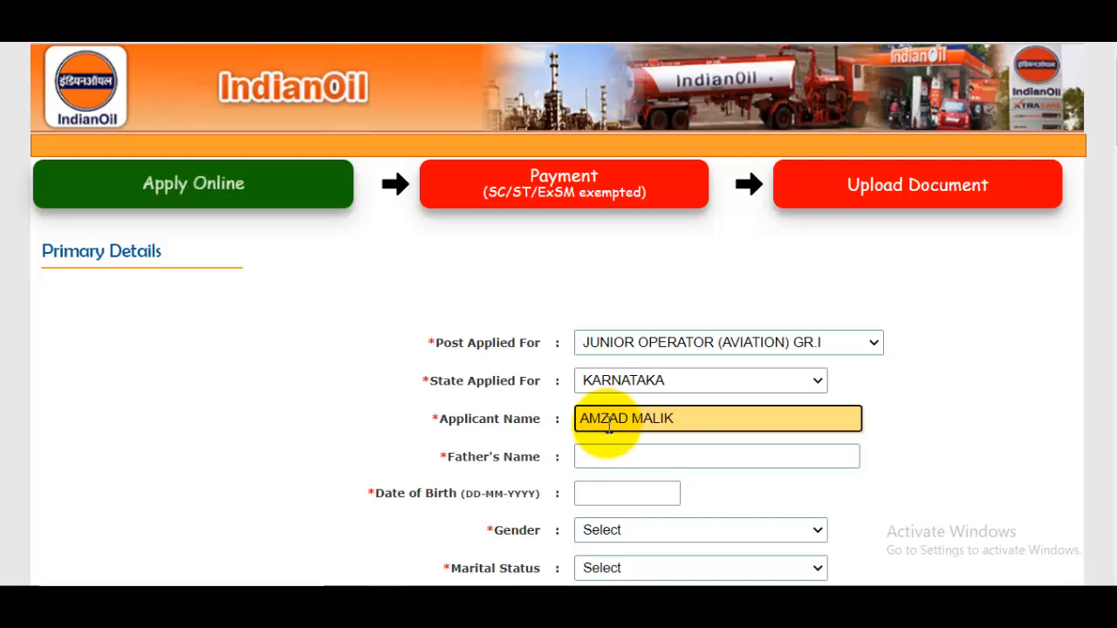
click(602, 463)
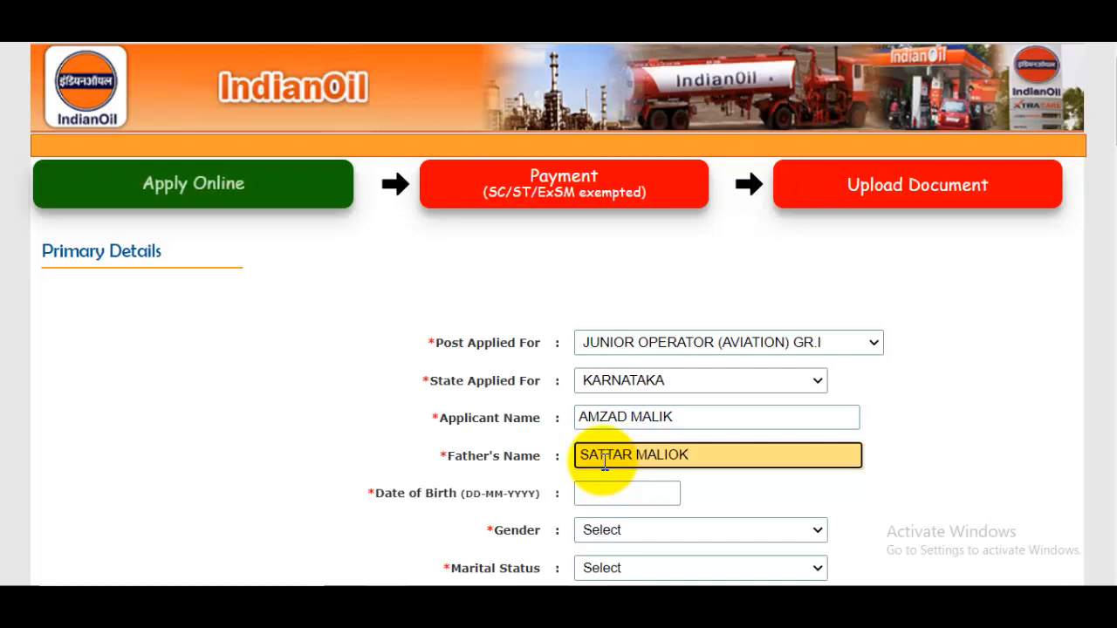
scroll(603, 463, down, 2)
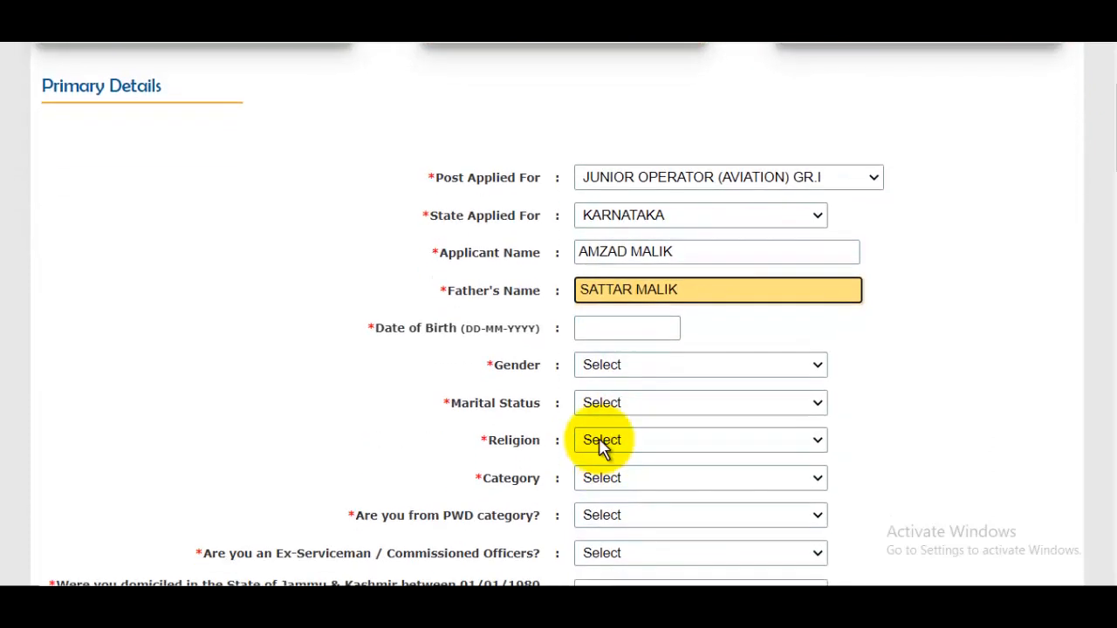
click(589, 326)
click(843, 364)
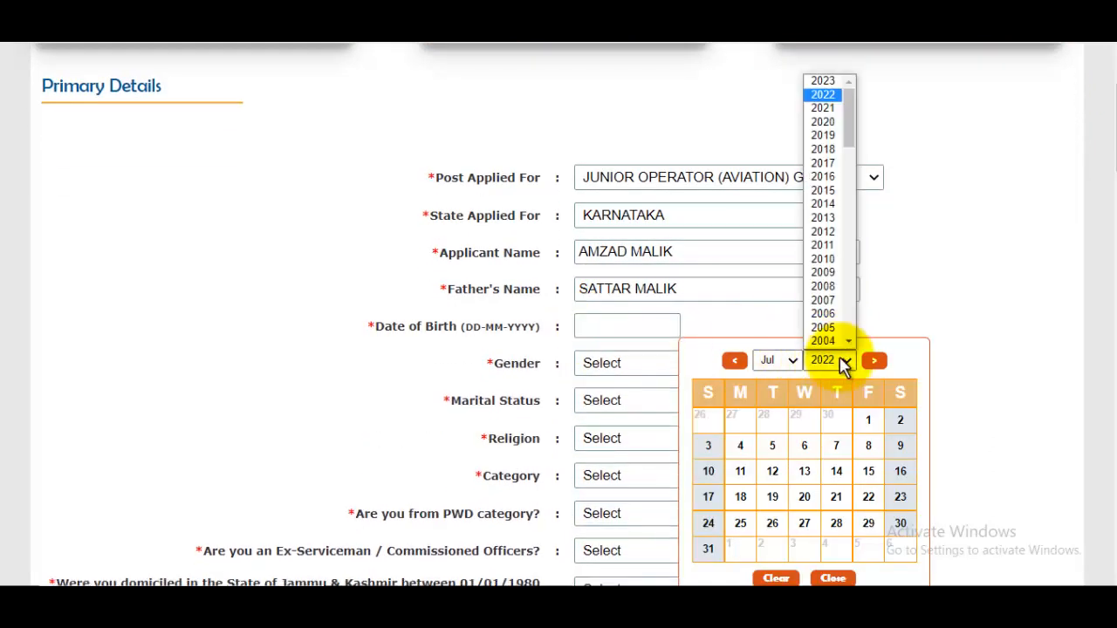
scroll(848, 144, down, 2)
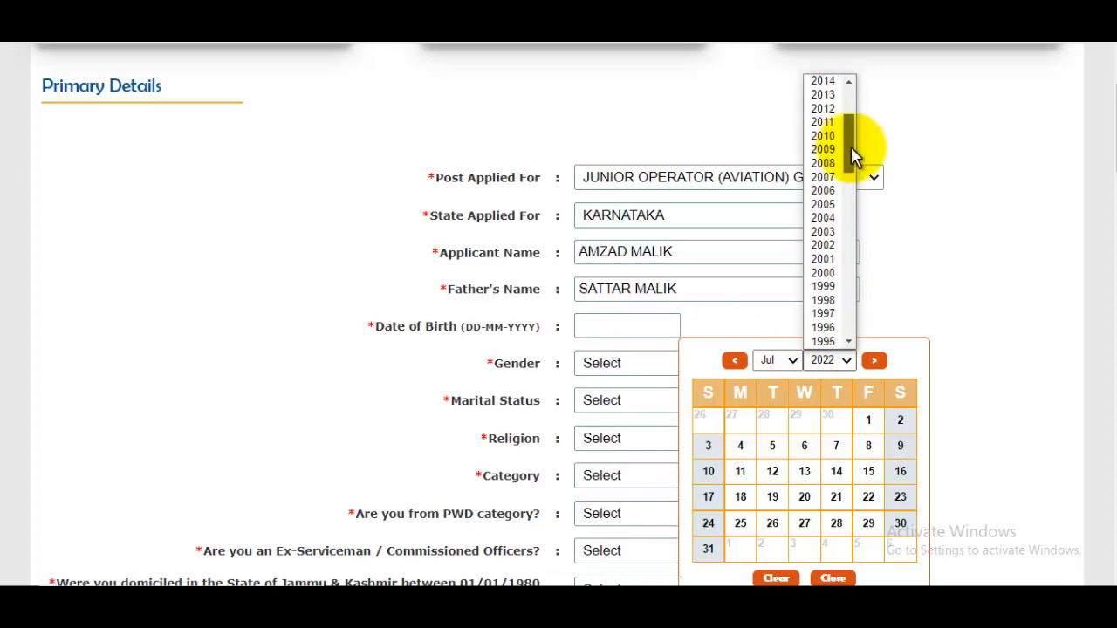
click(825, 314)
click(774, 360)
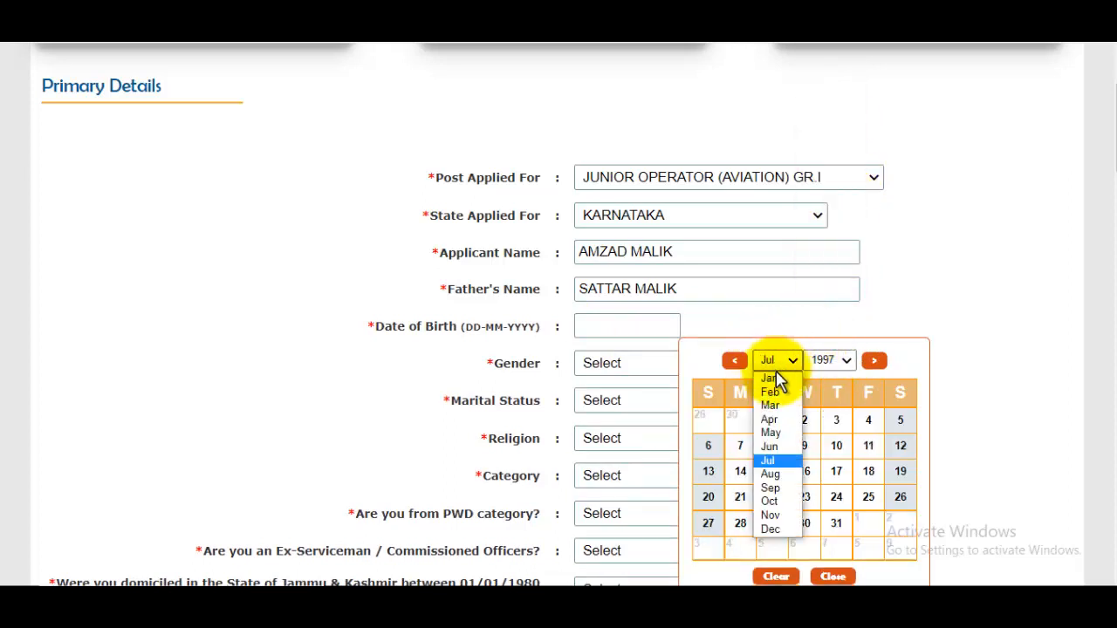
click(774, 420)
click(868, 421)
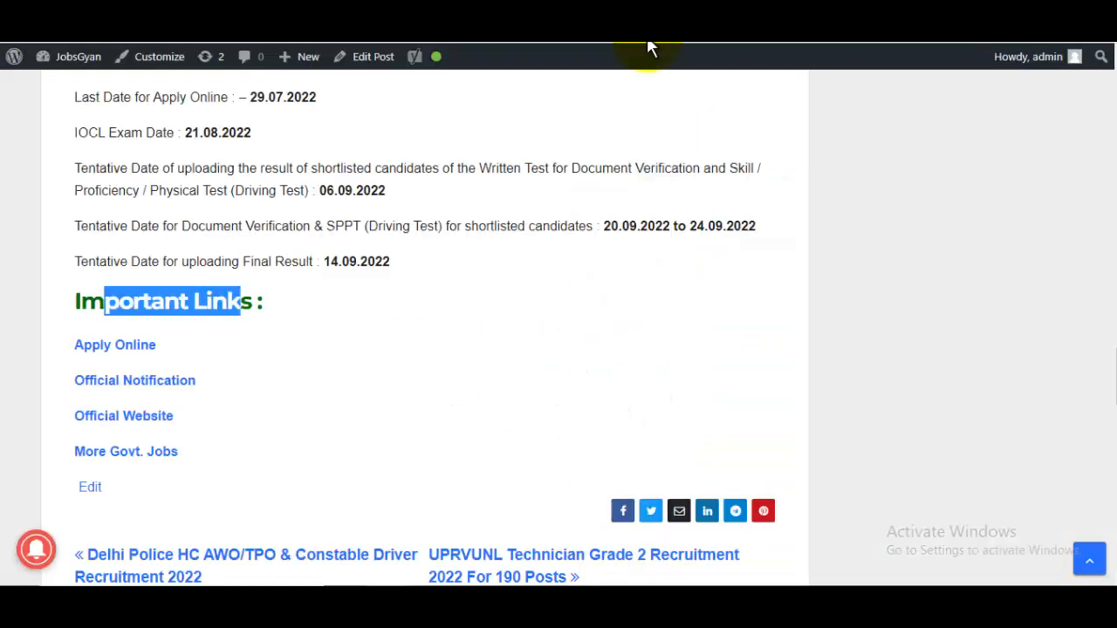
Scroll up to the job details table and select the 18 to 26 Years Age Limit value.
scroll(486, 292, up, 10)
scroll(506, 305, up, 8)
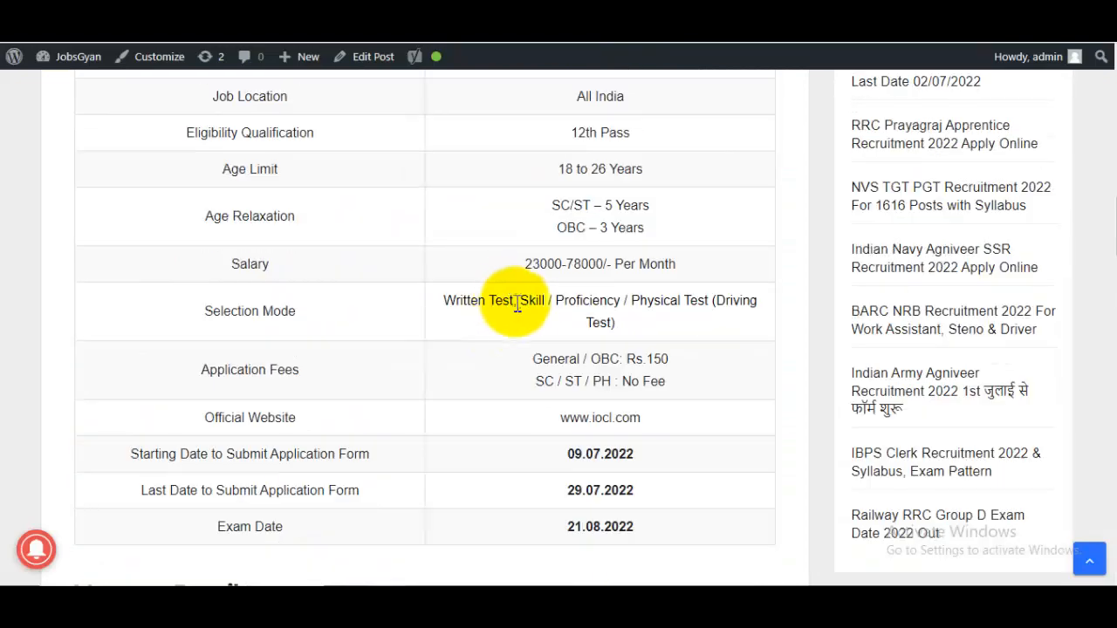
drag(558, 253, 623, 266)
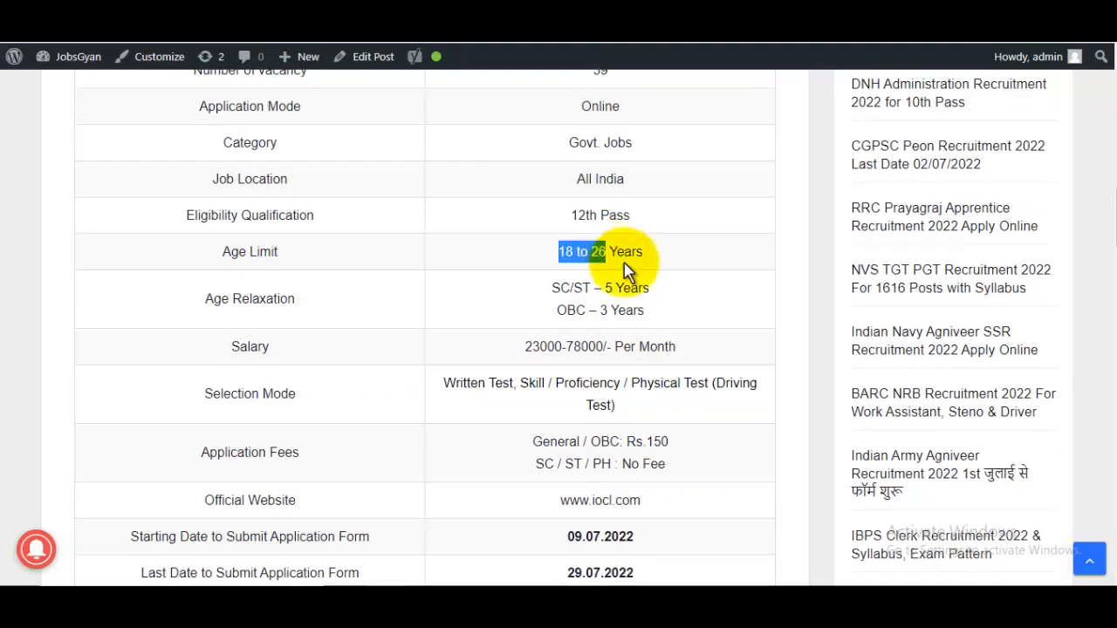
scroll(410, 341, down, 10)
drag(222, 286, 403, 288)
drag(712, 285, 752, 284)
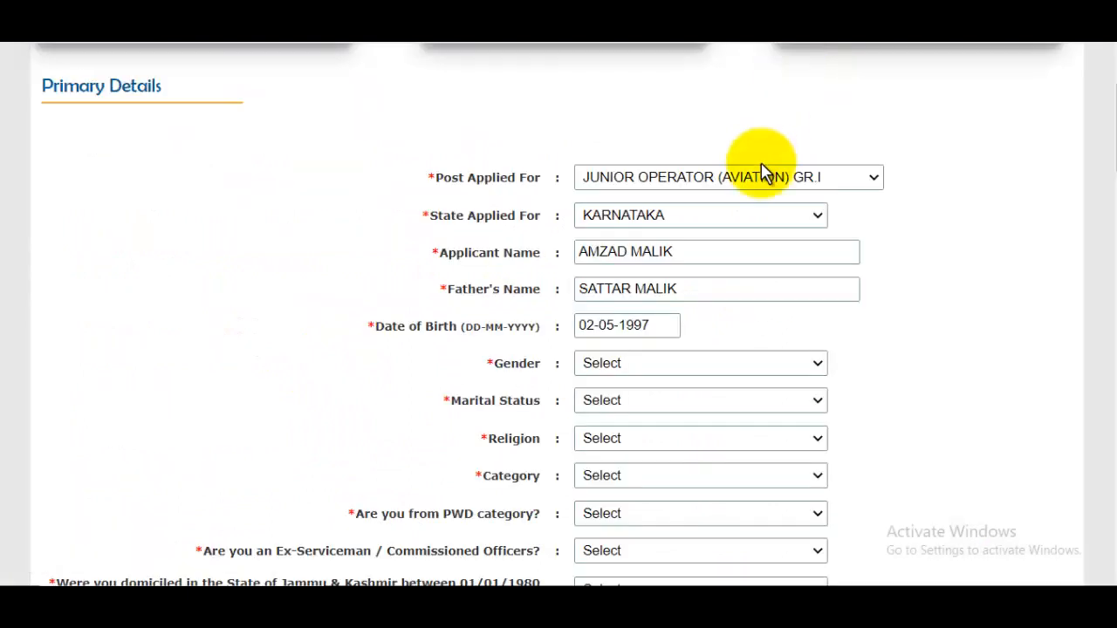
Set Gender to MALE, Marital Status to SINGLE and Religion to MUSLIM.
click(624, 364)
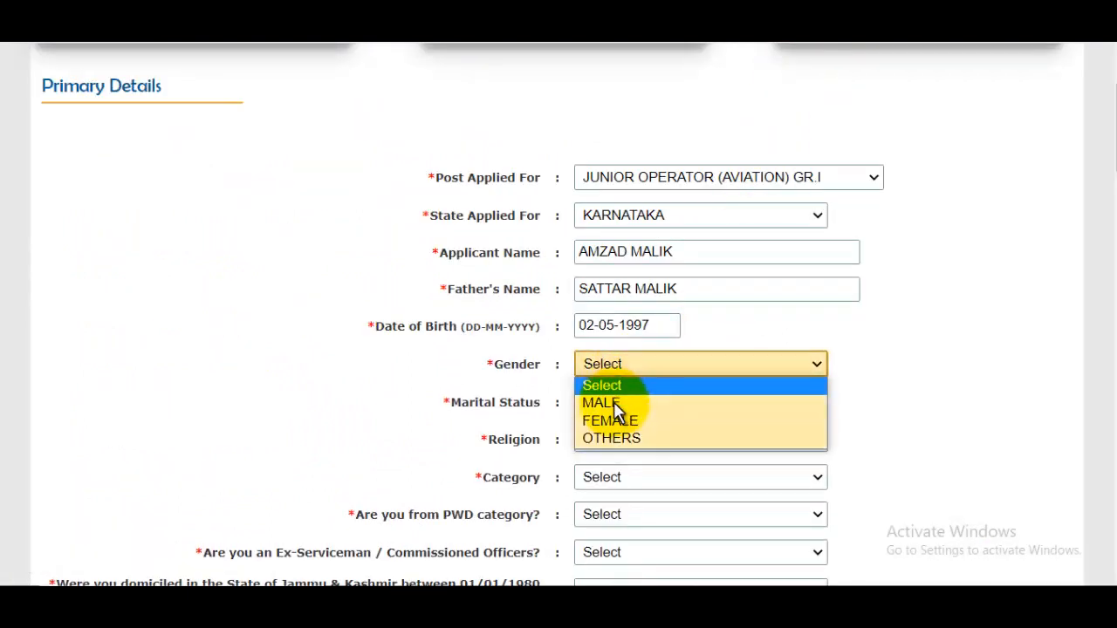
click(614, 401)
click(623, 403)
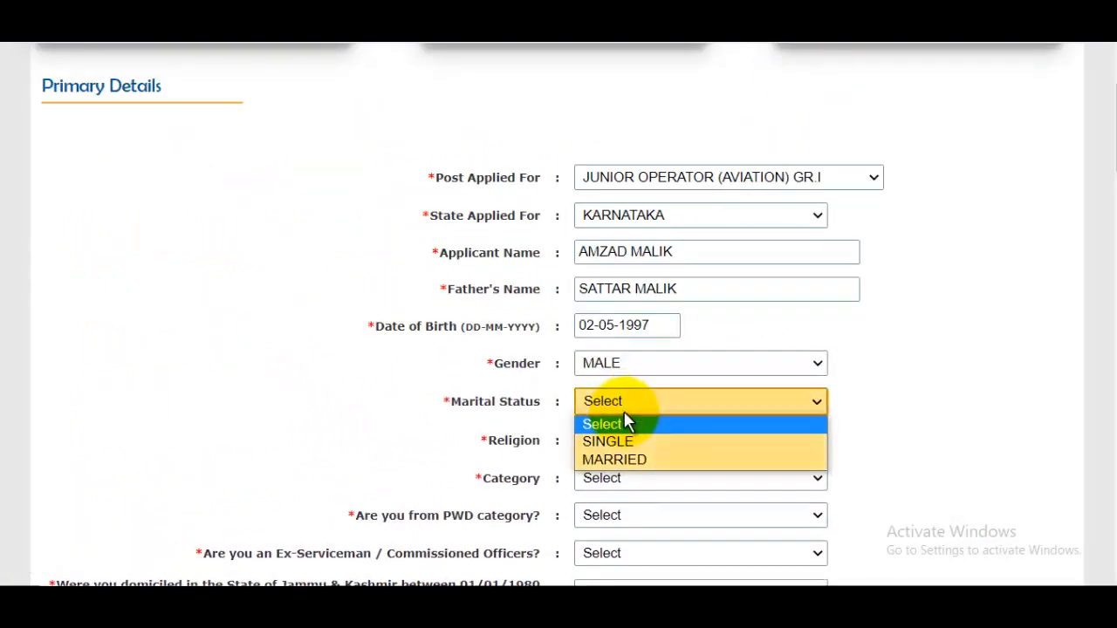
click(630, 442)
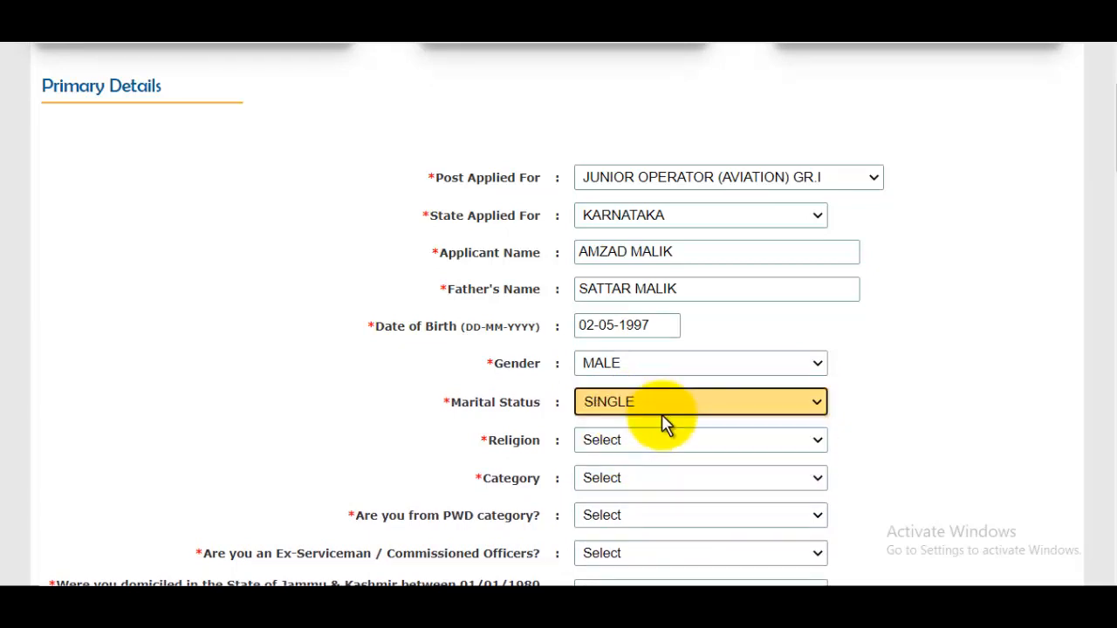
click(632, 439)
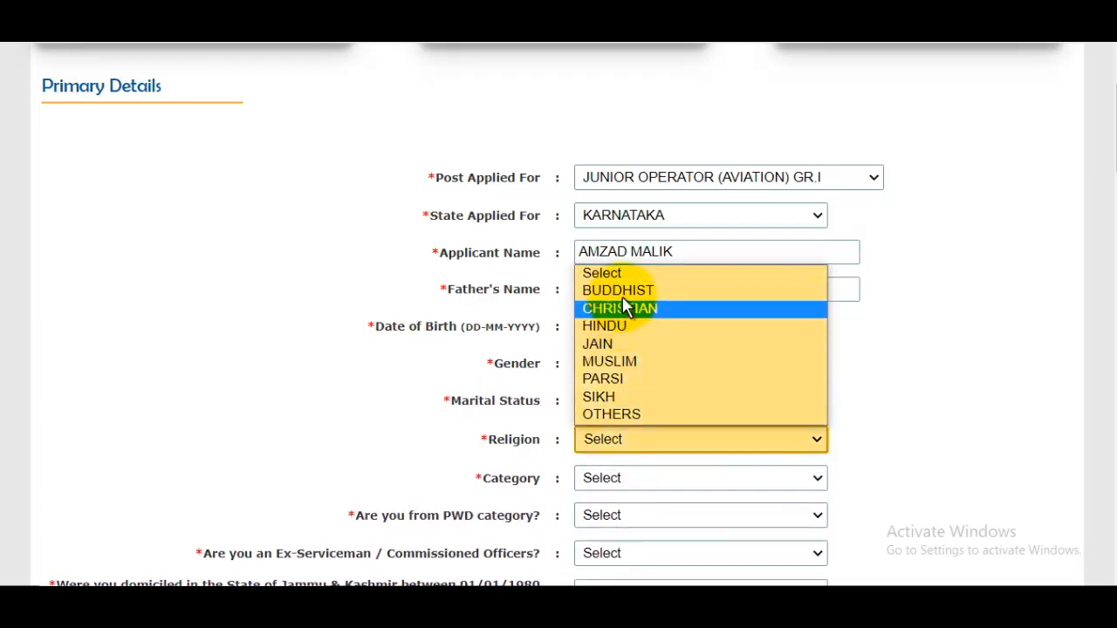
click(622, 360)
scroll(602, 321, down, 2)
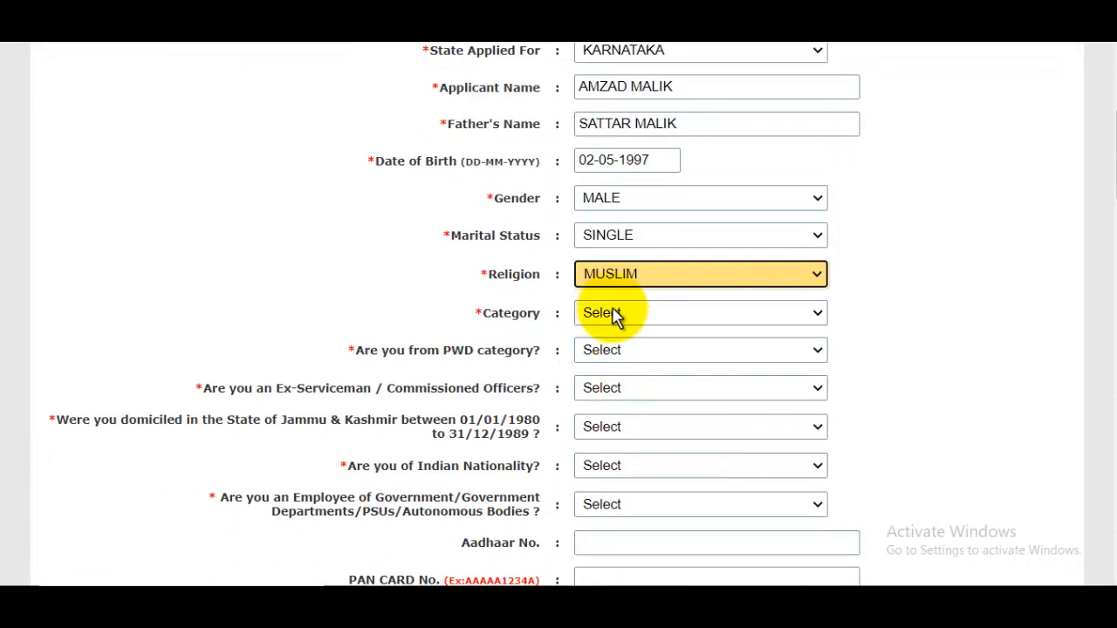
scroll(643, 369, up, 3)
scroll(634, 480, down, 3)
click(604, 320)
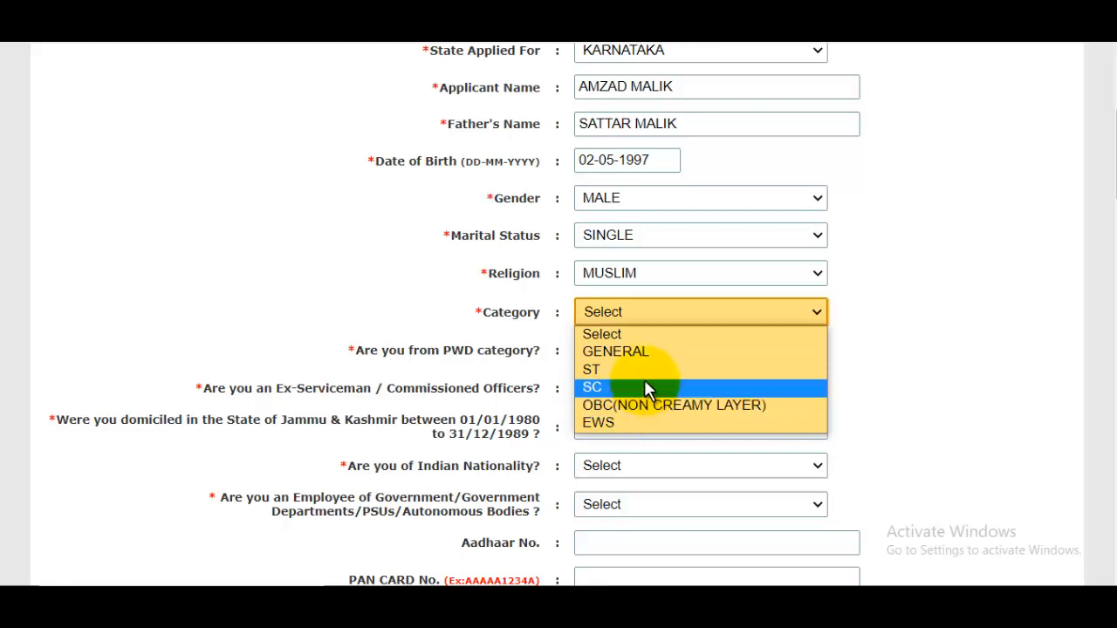
Set Category to SC and enter the caste name and caste certificate number.
click(617, 389)
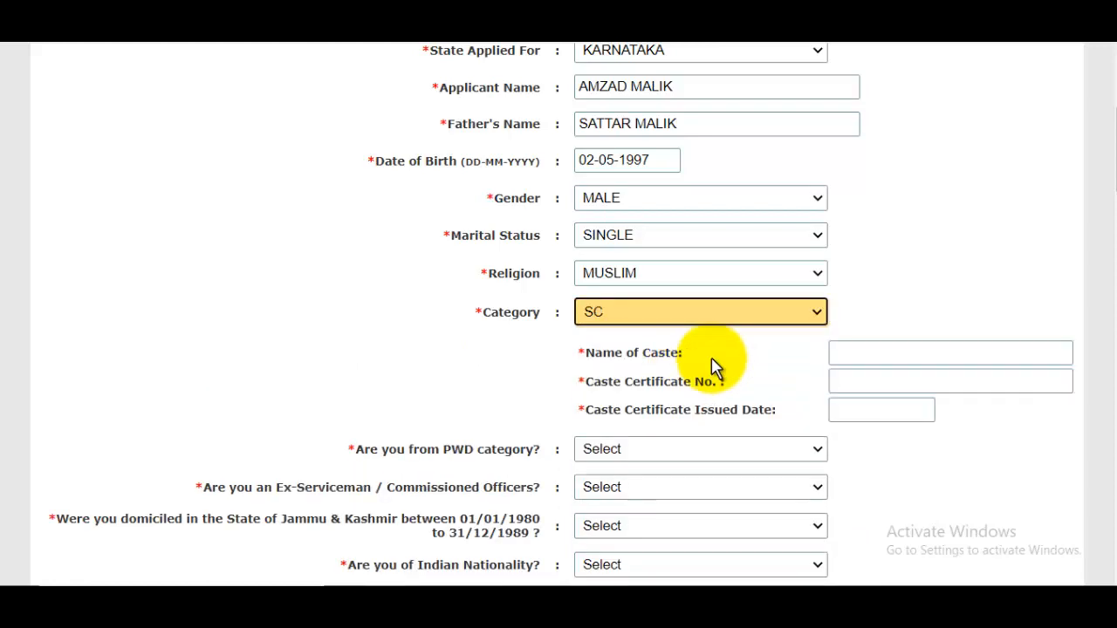
scroll(712, 363, up, 3)
scroll(698, 349, down, 6)
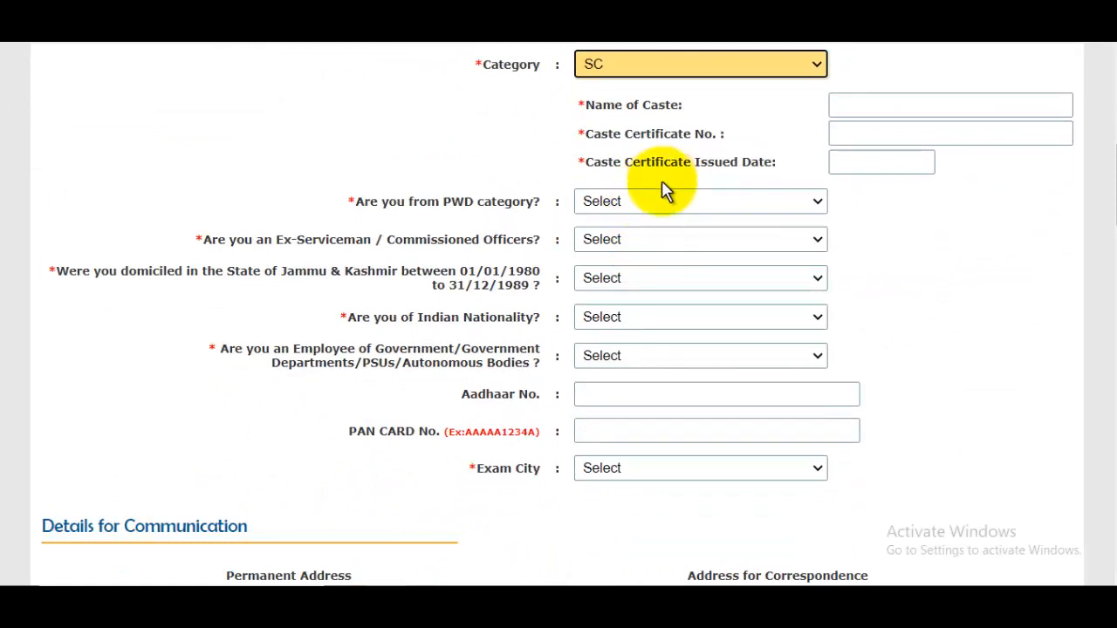
scroll(663, 190, up, 1)
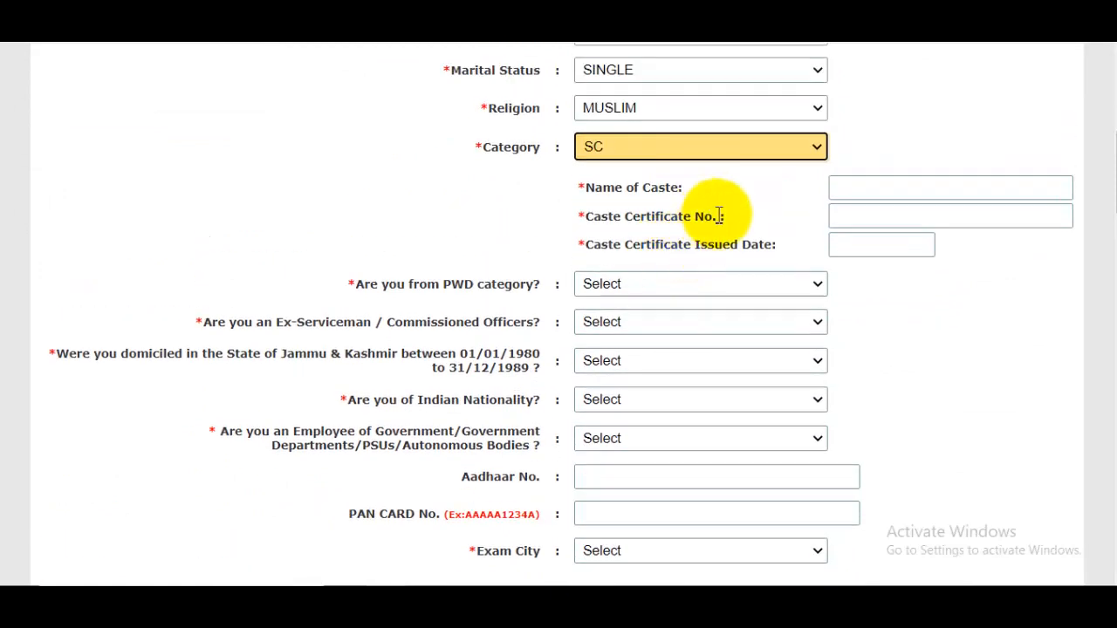
click(947, 187)
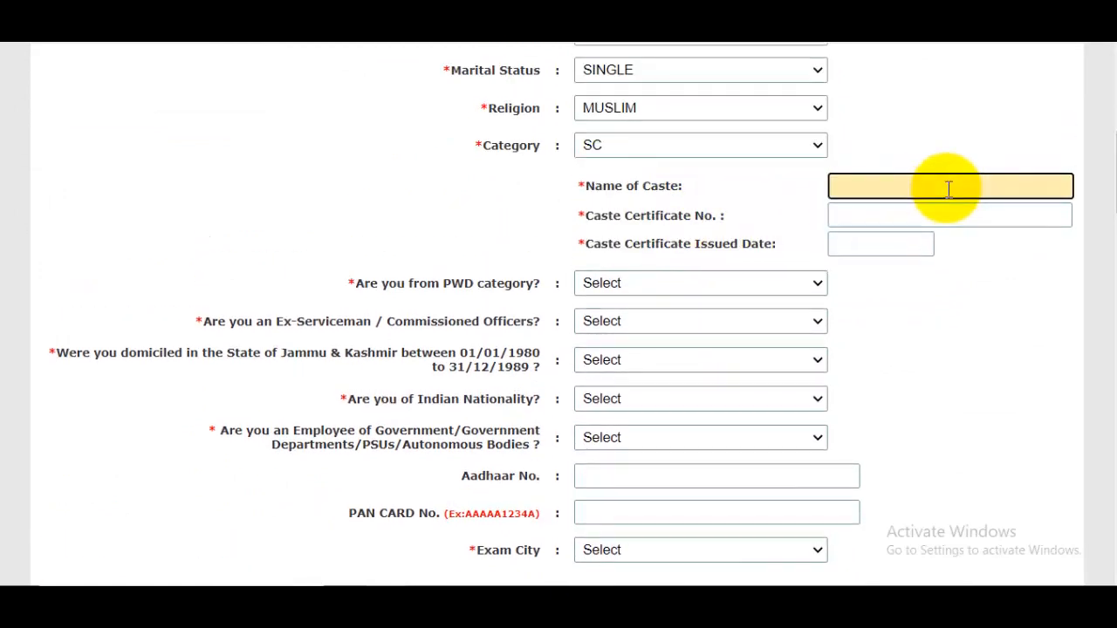
text(MALIK)
click(927, 216)
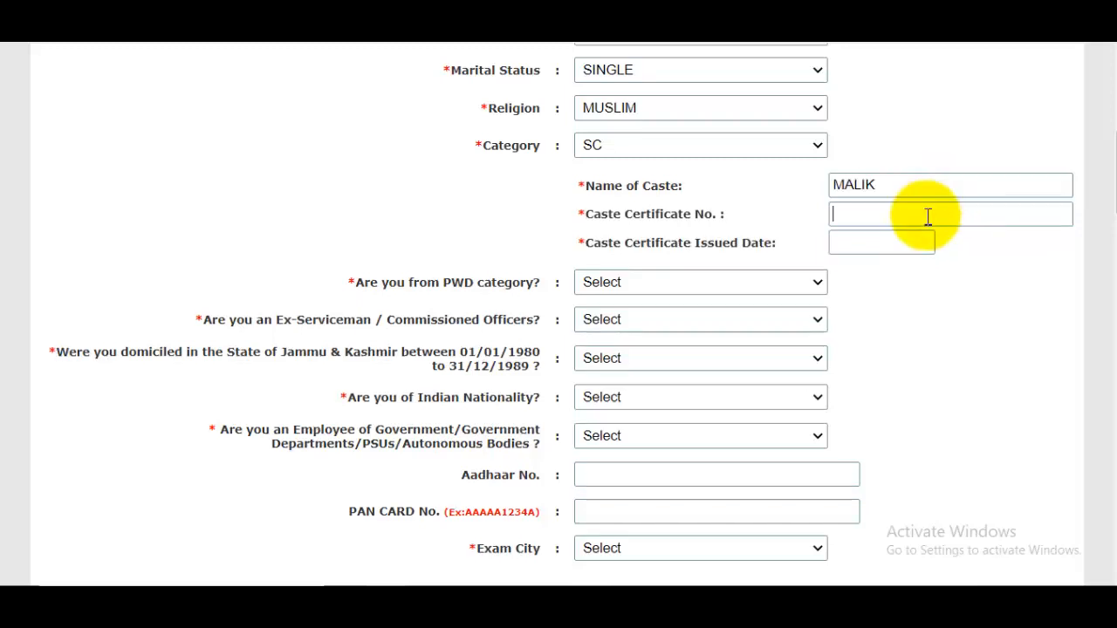
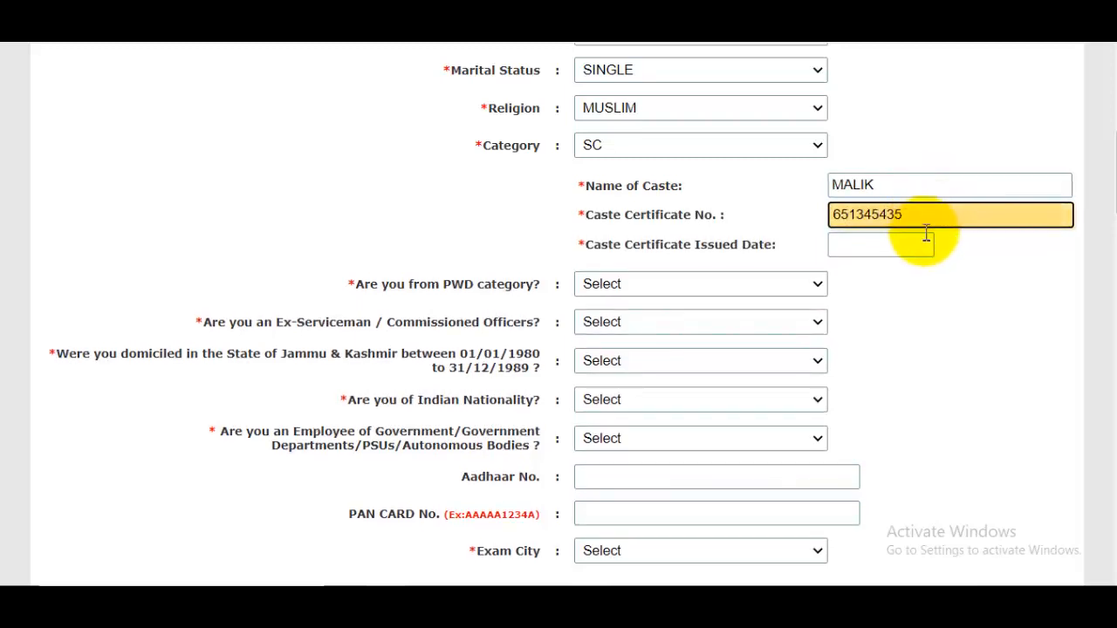
Set the caste certificate issue date to 25-11-2021 in the calendar.
click(902, 246)
click(1066, 278)
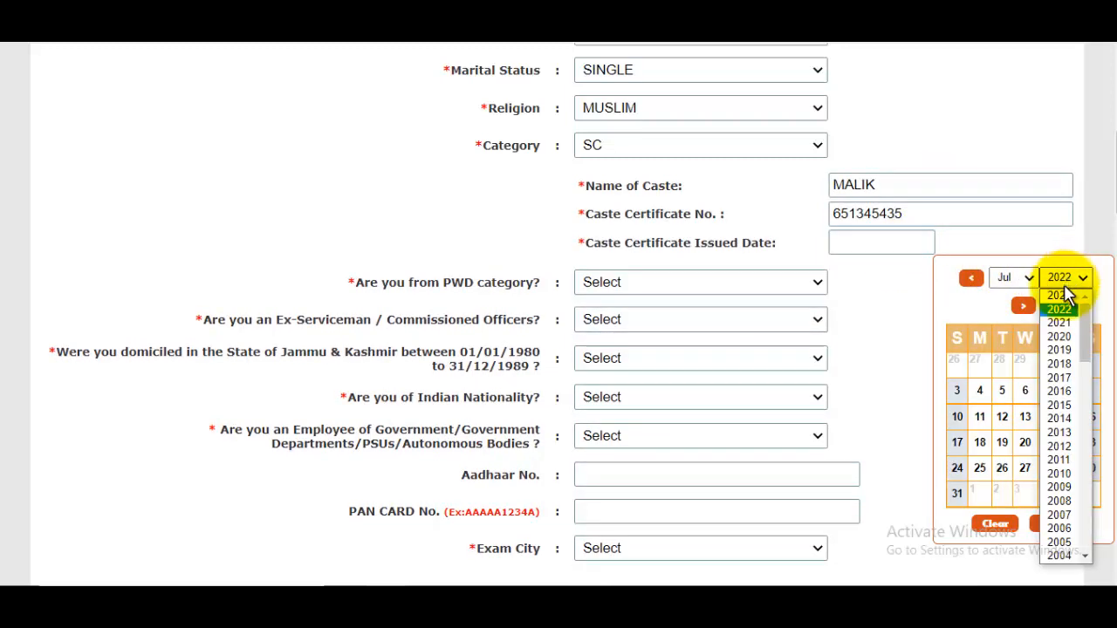
click(1059, 322)
click(1014, 277)
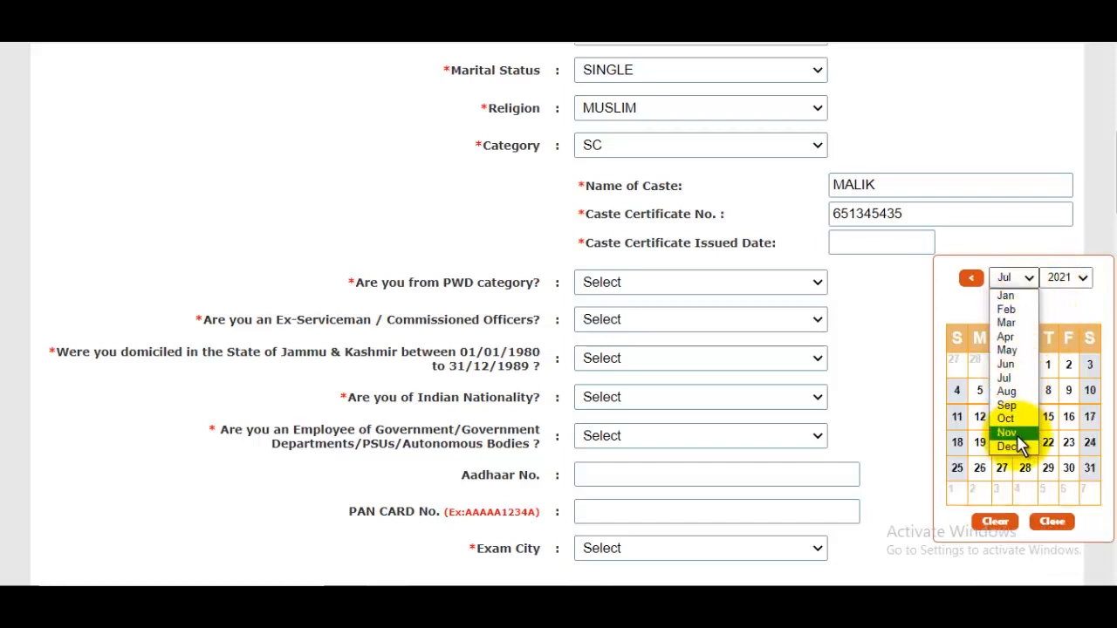
click(1014, 433)
click(1030, 442)
click(636, 287)
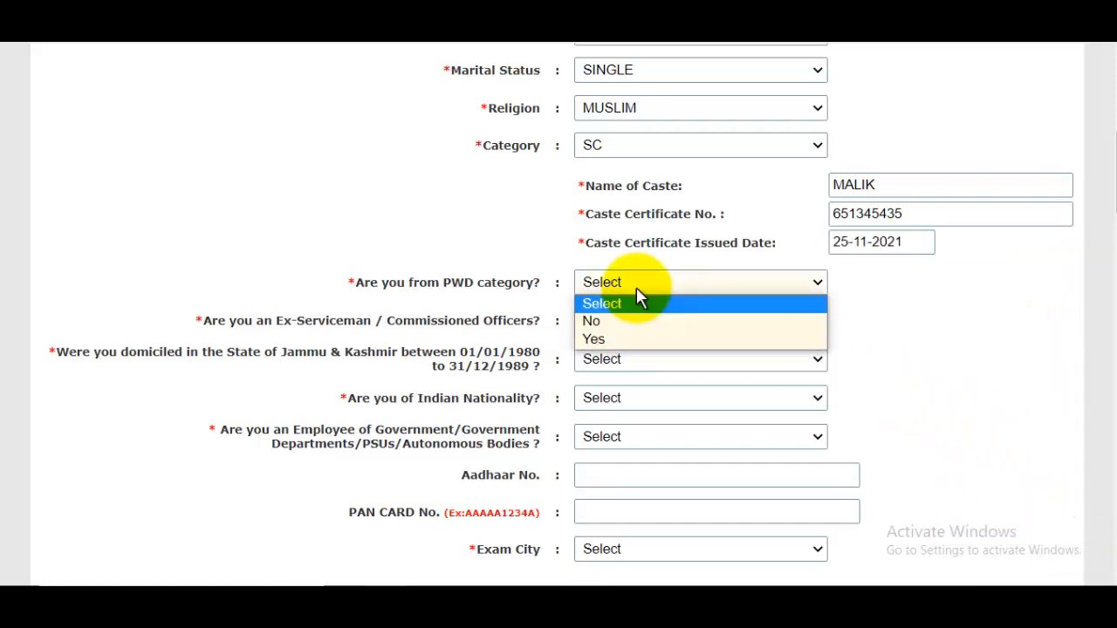
Answer No to the PWD category and ex-serviceman questions.
click(668, 323)
scroll(678, 319, down, 1)
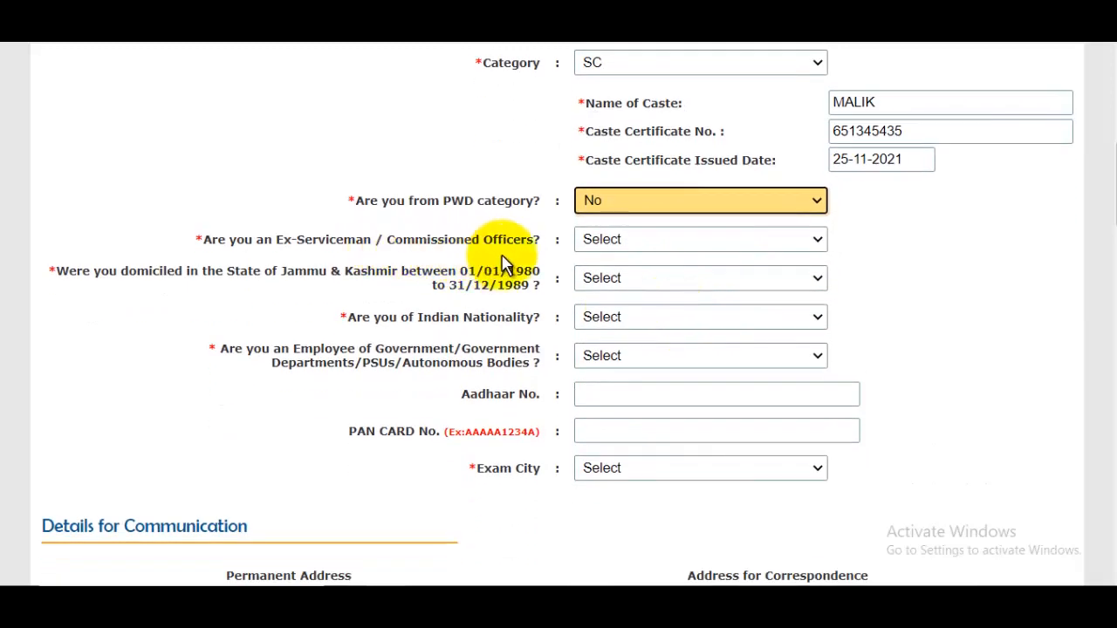
click(660, 240)
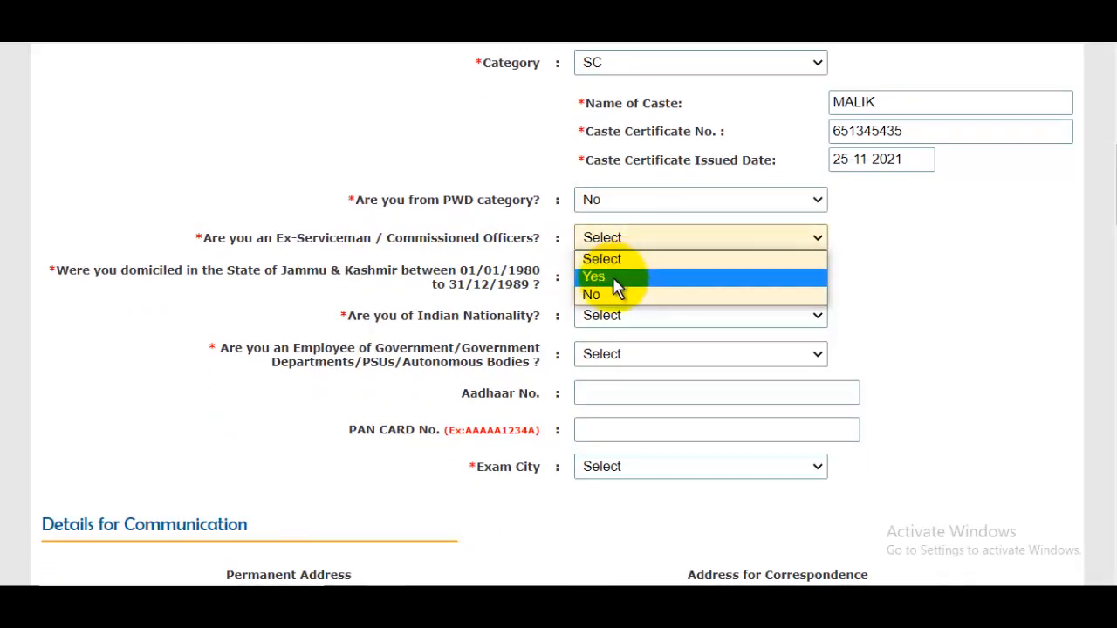
click(605, 297)
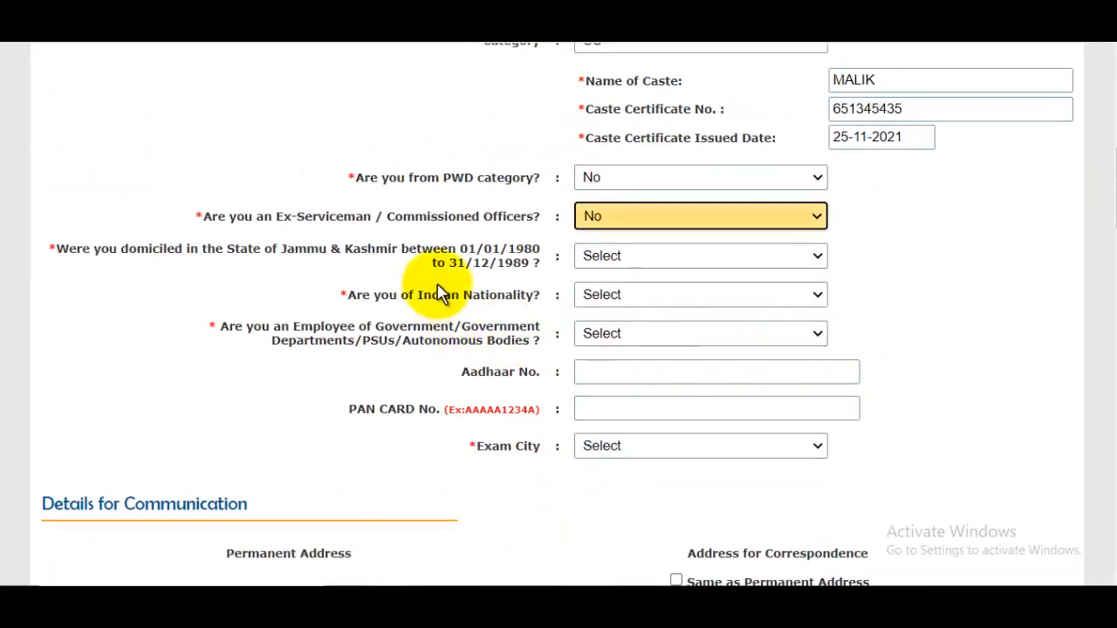
drag(478, 250, 545, 264)
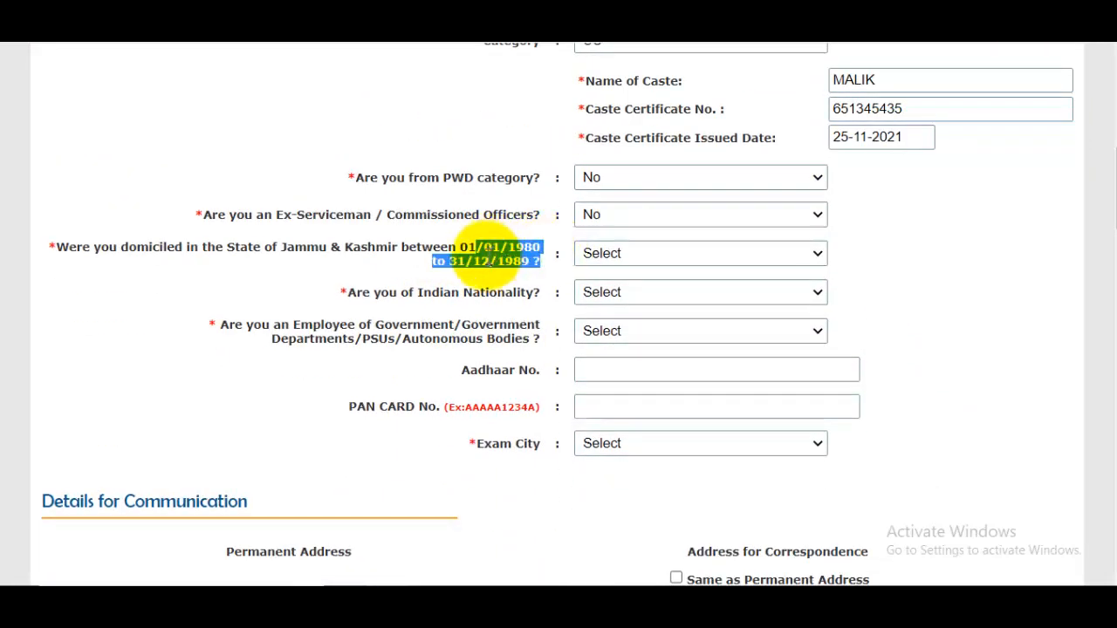
click(490, 259)
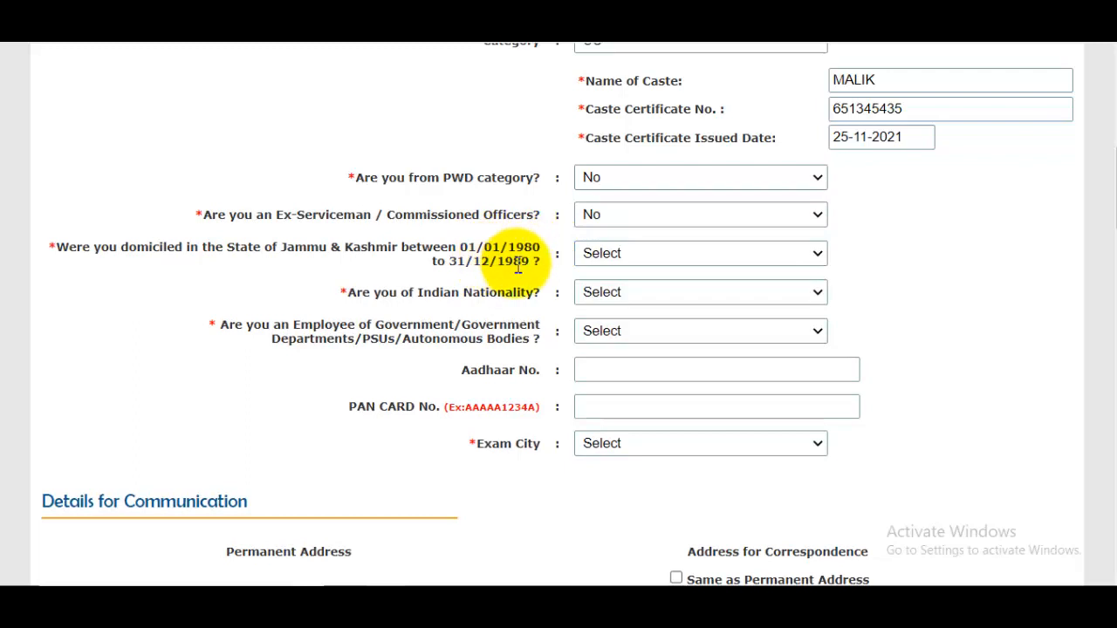
Answer No to J&K domicile and government employment, Yes to Indian nationality; choose HYDERABAD exam city.
click(623, 262)
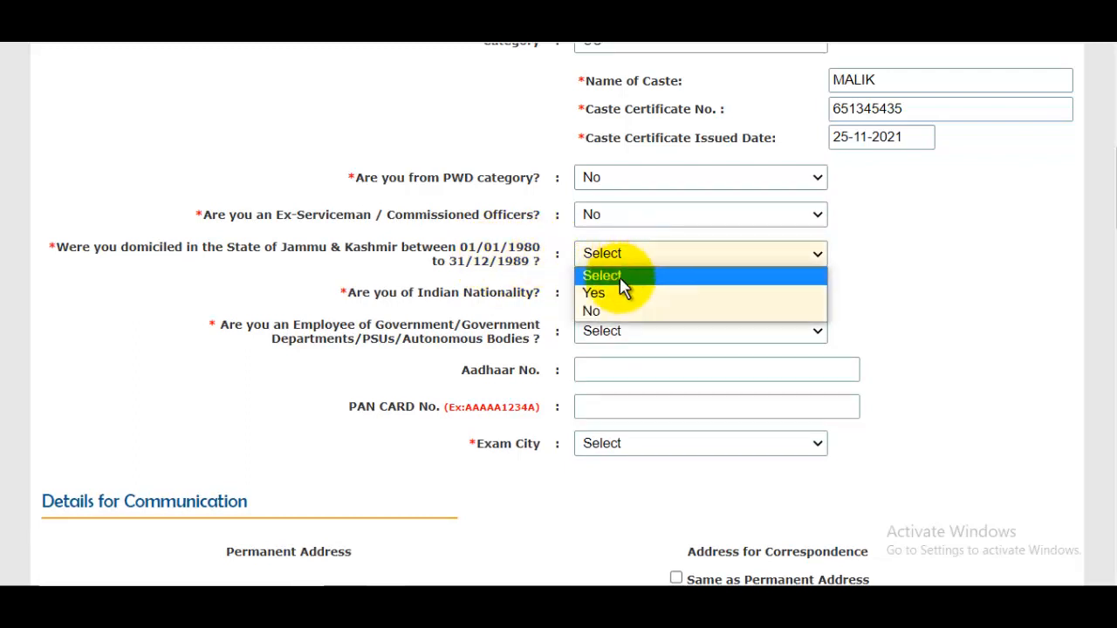
click(616, 309)
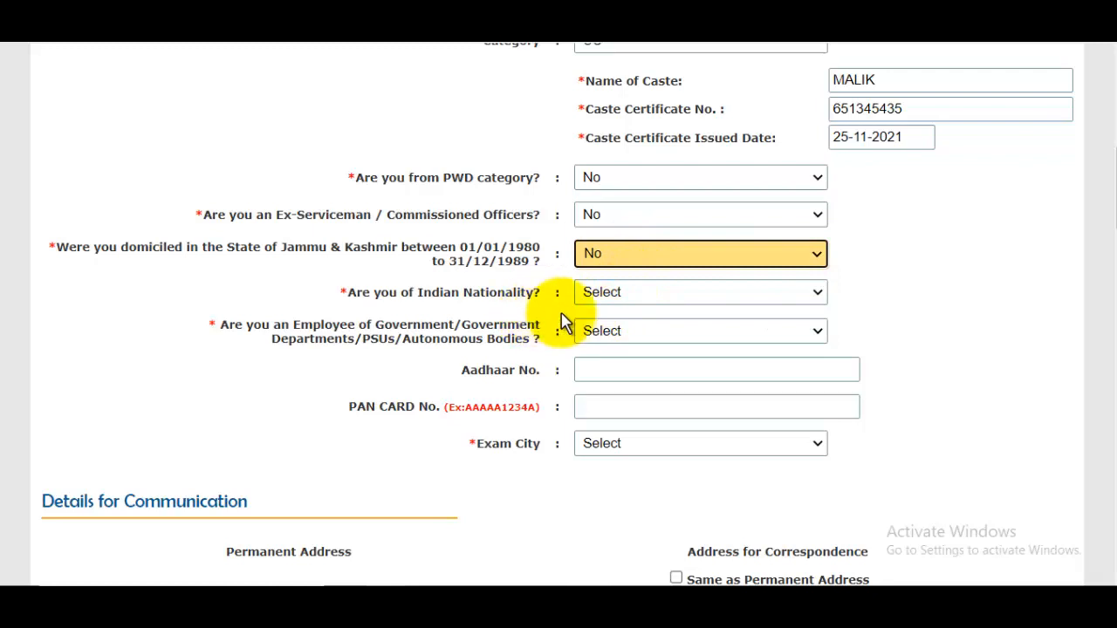
click(613, 294)
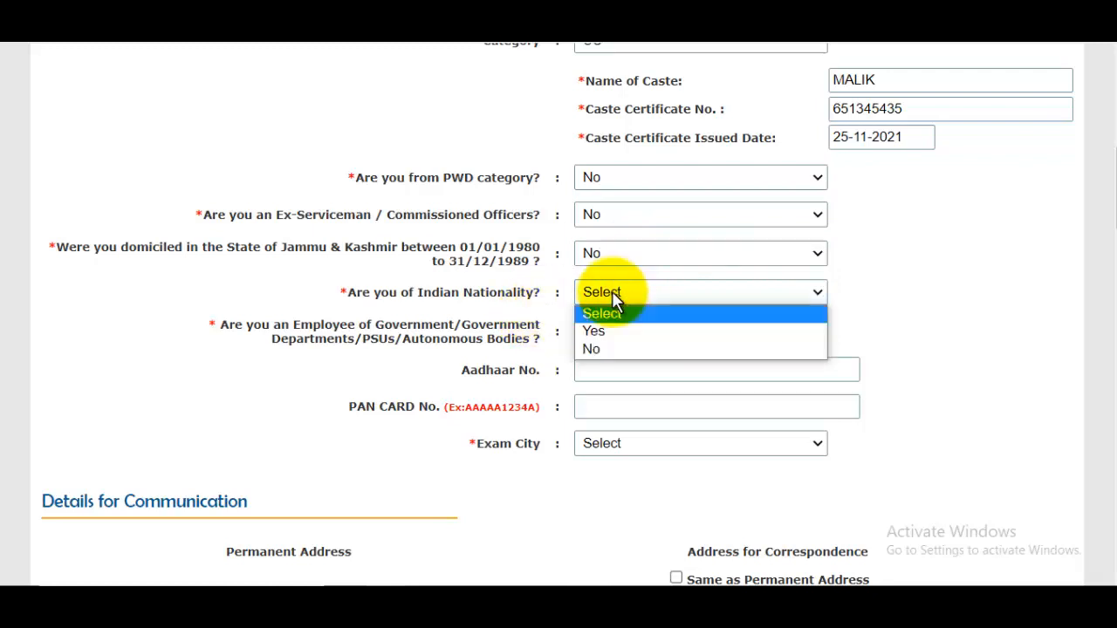
click(613, 336)
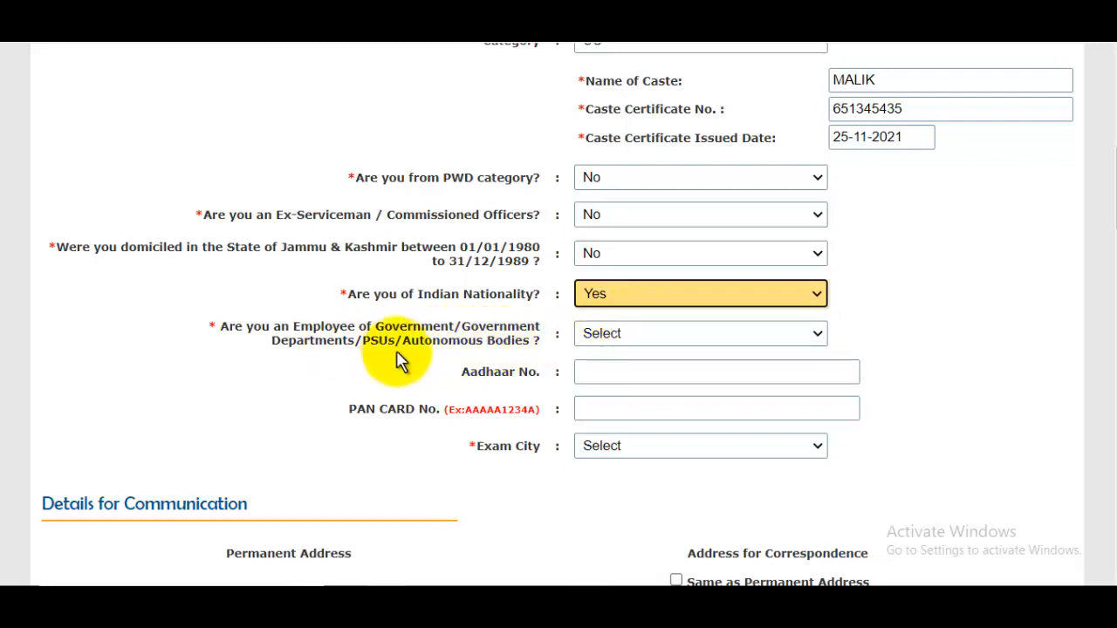
click(623, 333)
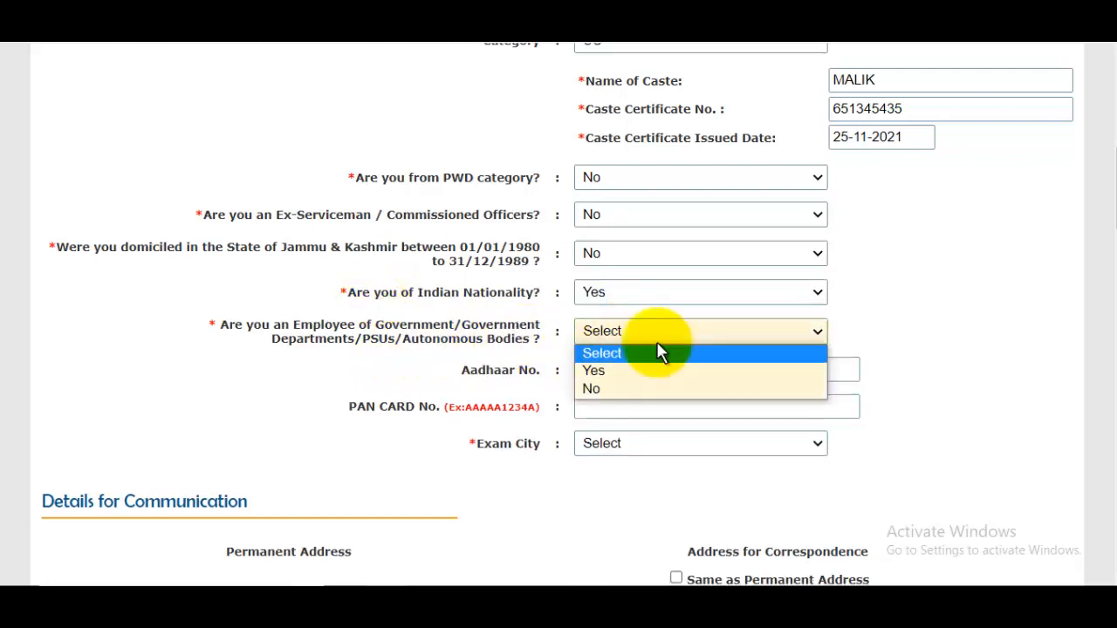
click(614, 393)
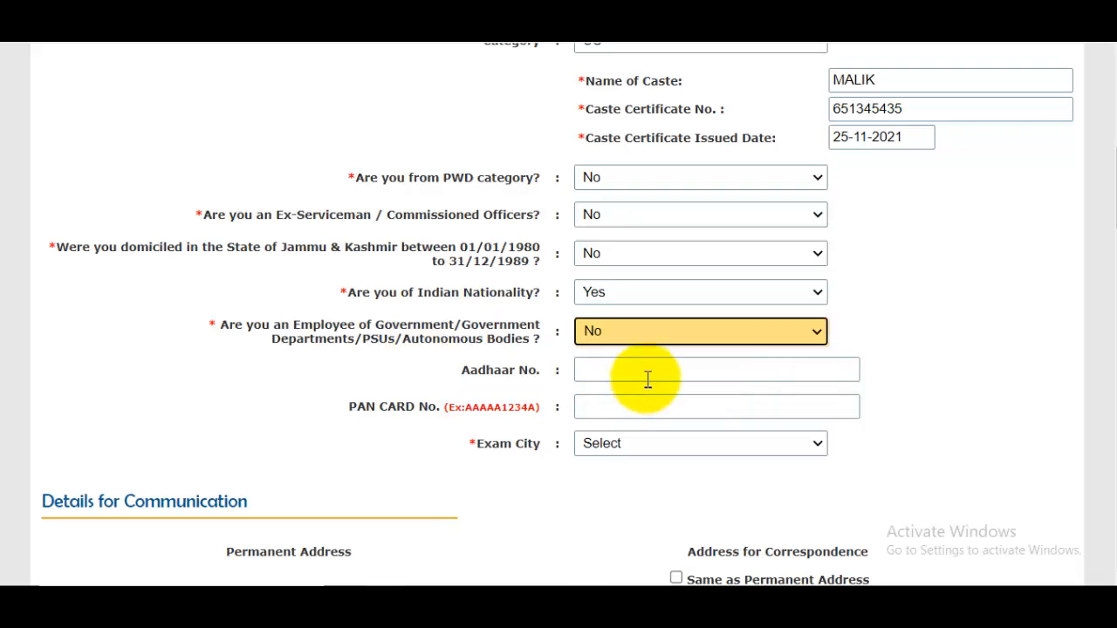
click(637, 373)
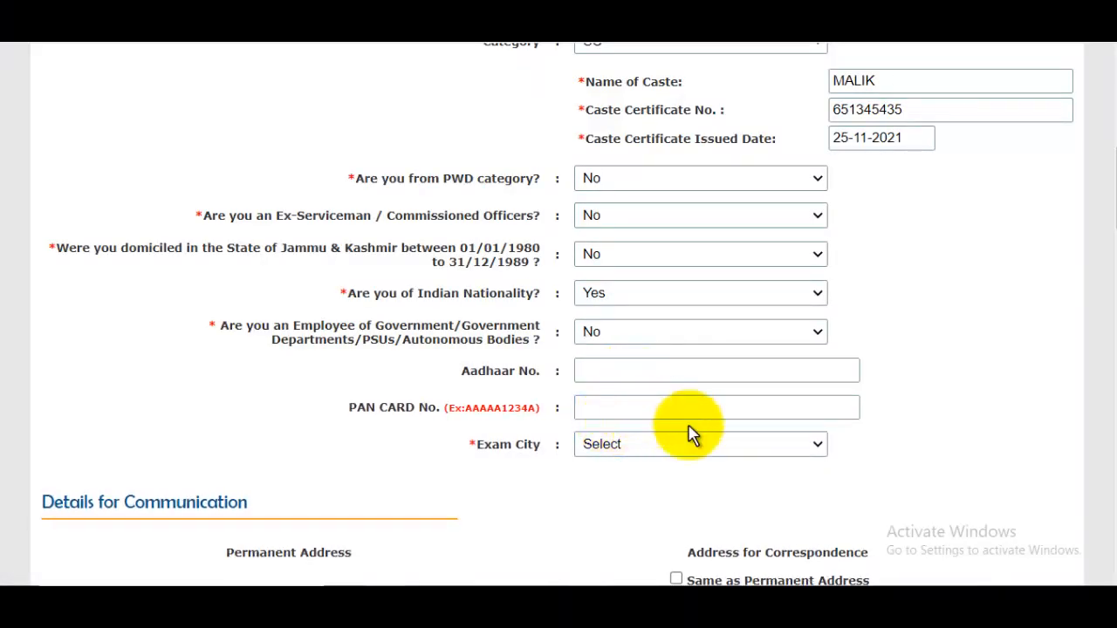
click(652, 455)
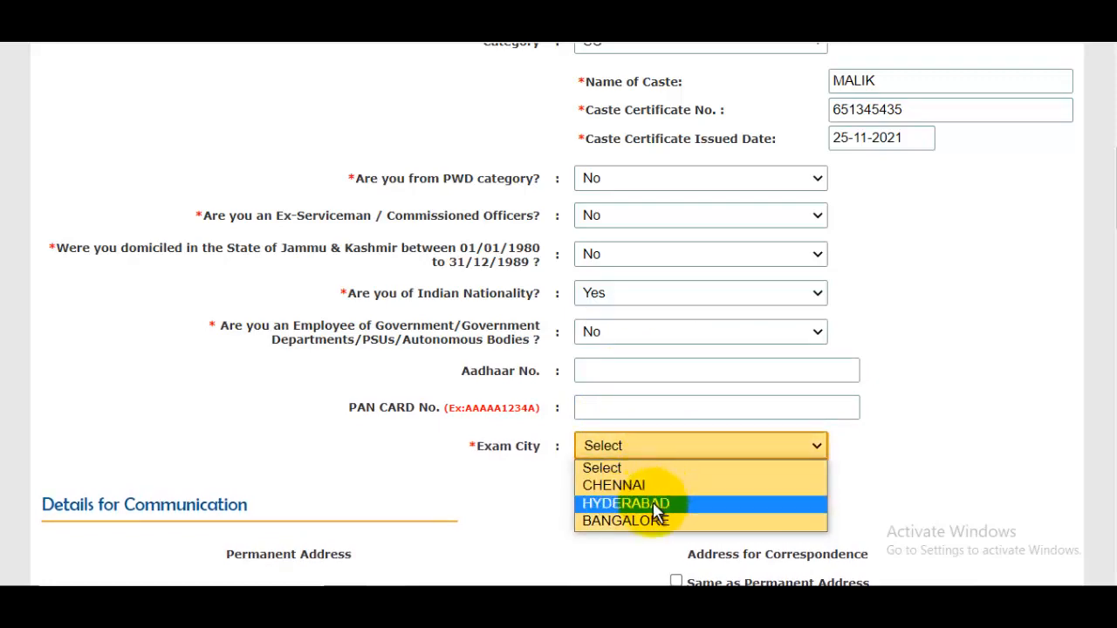
click(694, 503)
Enter the street in the permanent Address Line 1.
scroll(723, 428, down, 3)
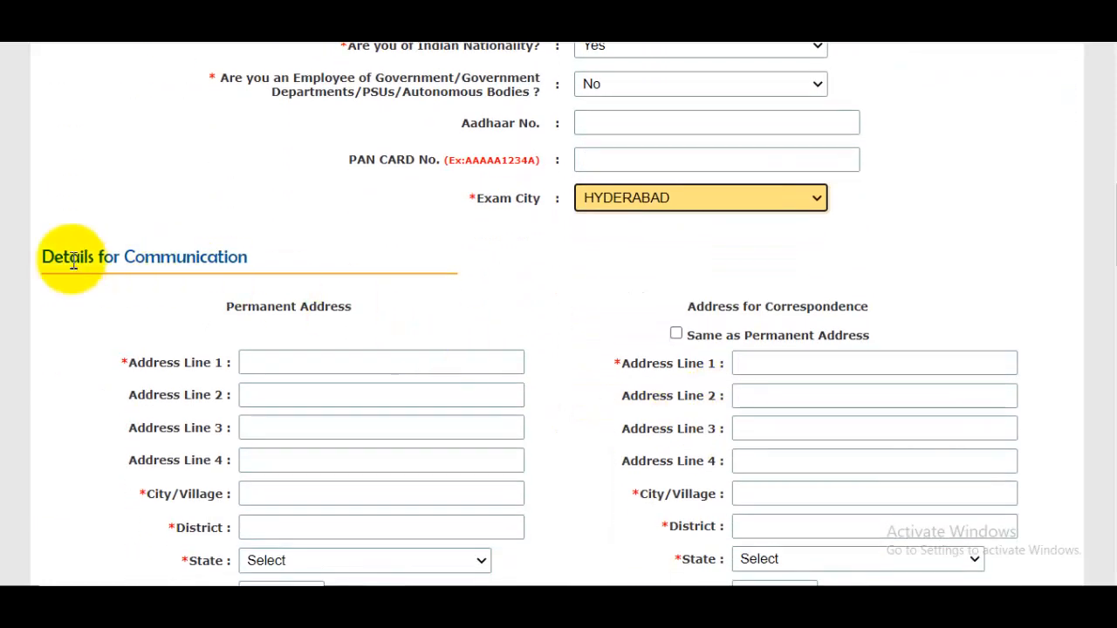
scroll(468, 299, down, 2)
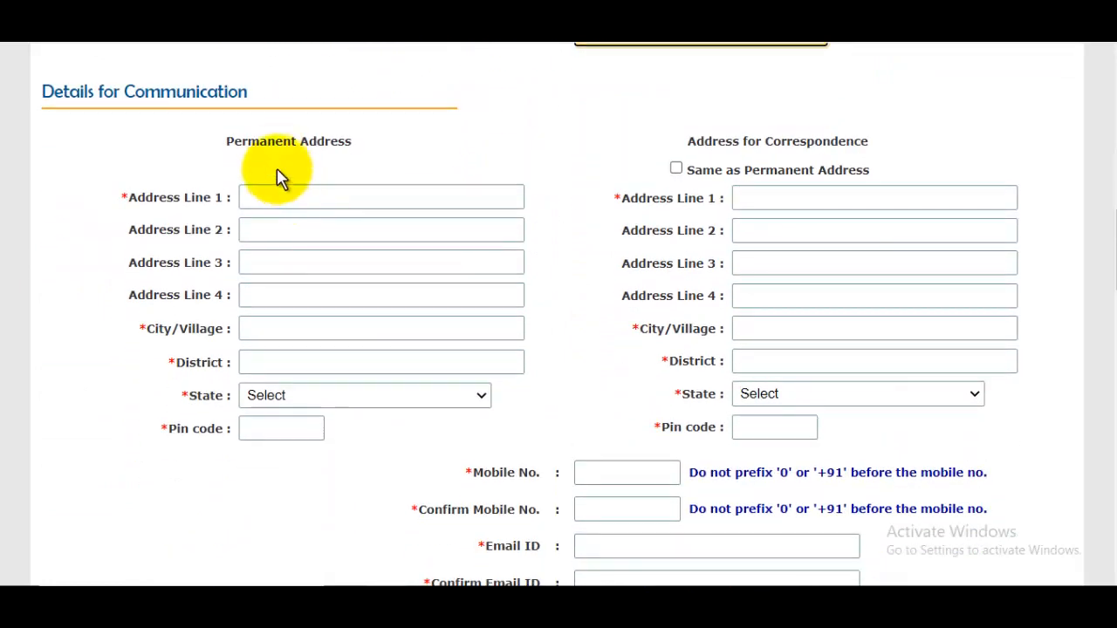
drag(259, 139, 380, 161)
click(331, 194)
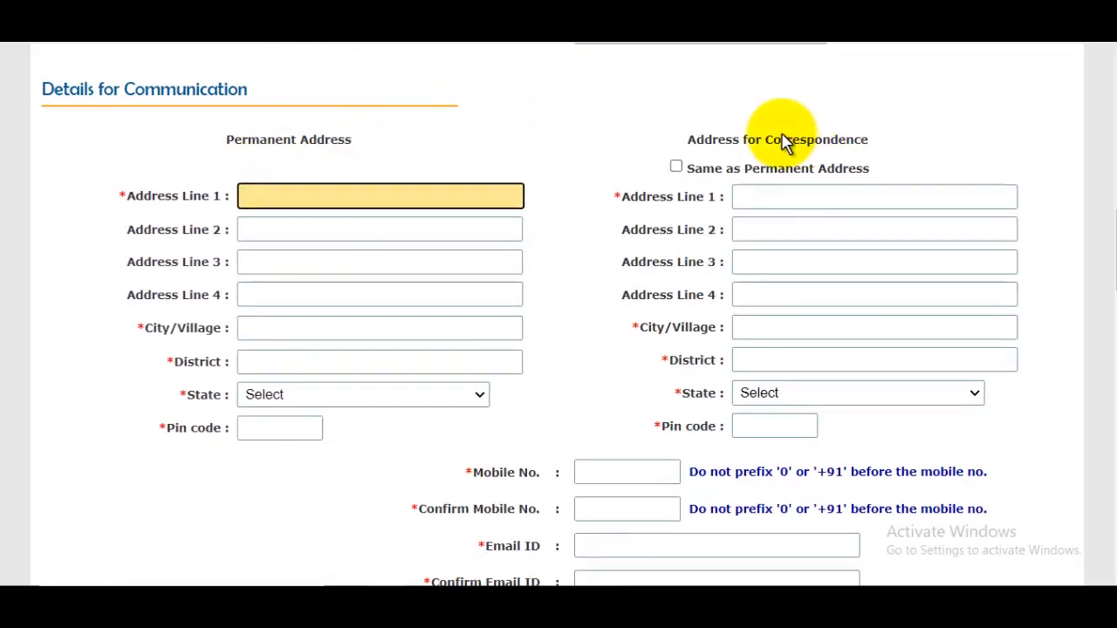
drag(781, 139, 857, 144)
click(402, 199)
text(SAw)
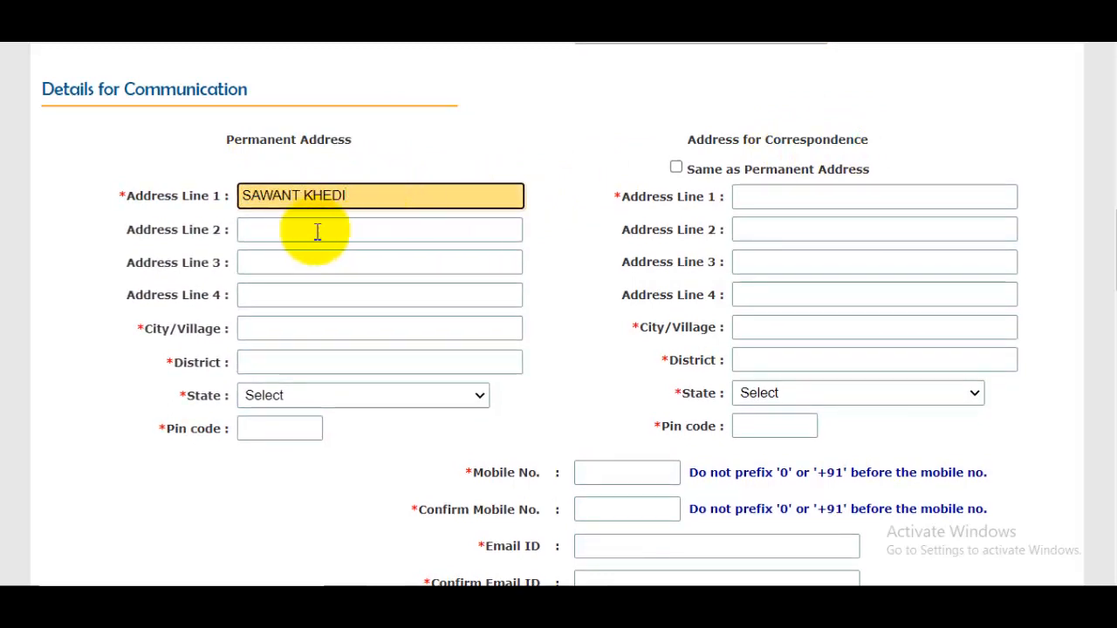
Fill the permanent city, district, state and pin code, and copy them to the correspondence address.
click(302, 331)
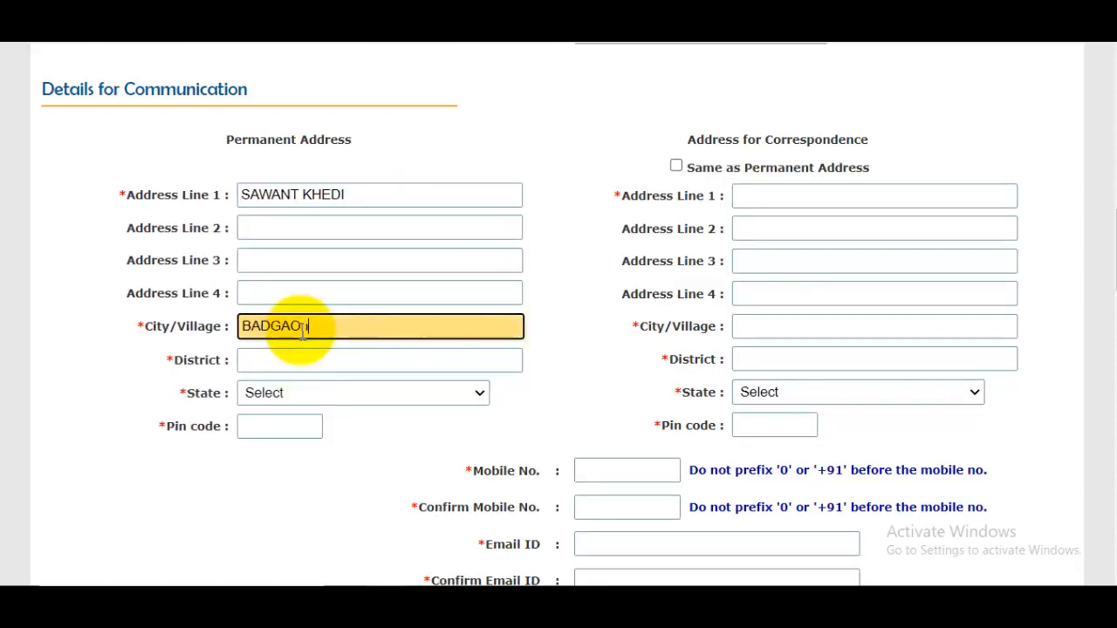
click(341, 368)
text(SAHARa)
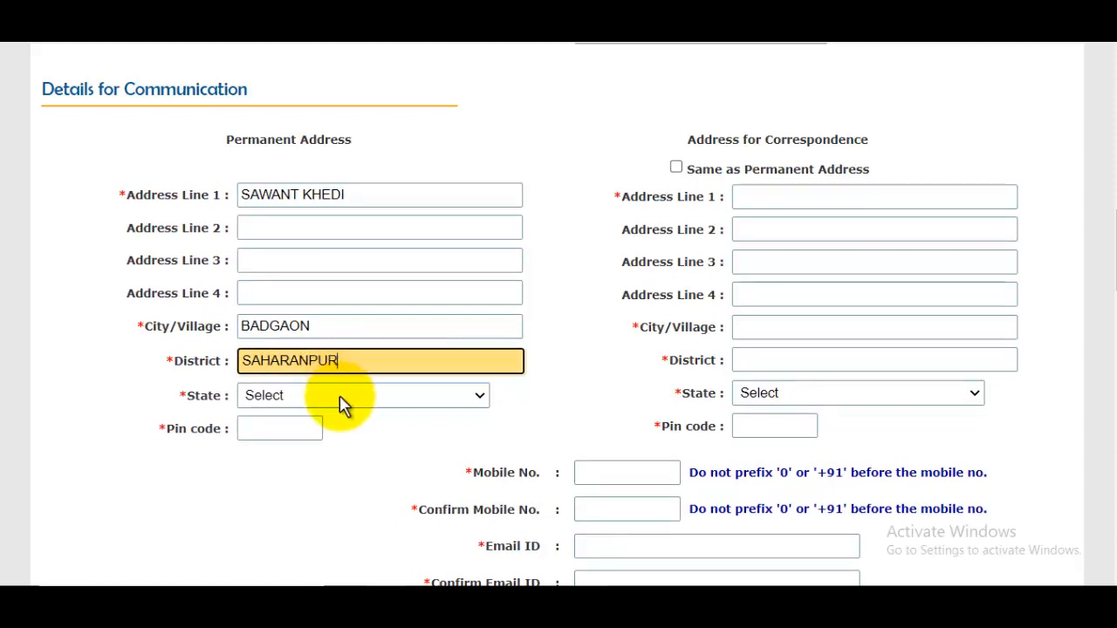
click(343, 403)
scroll(354, 279, down, 6)
click(369, 333)
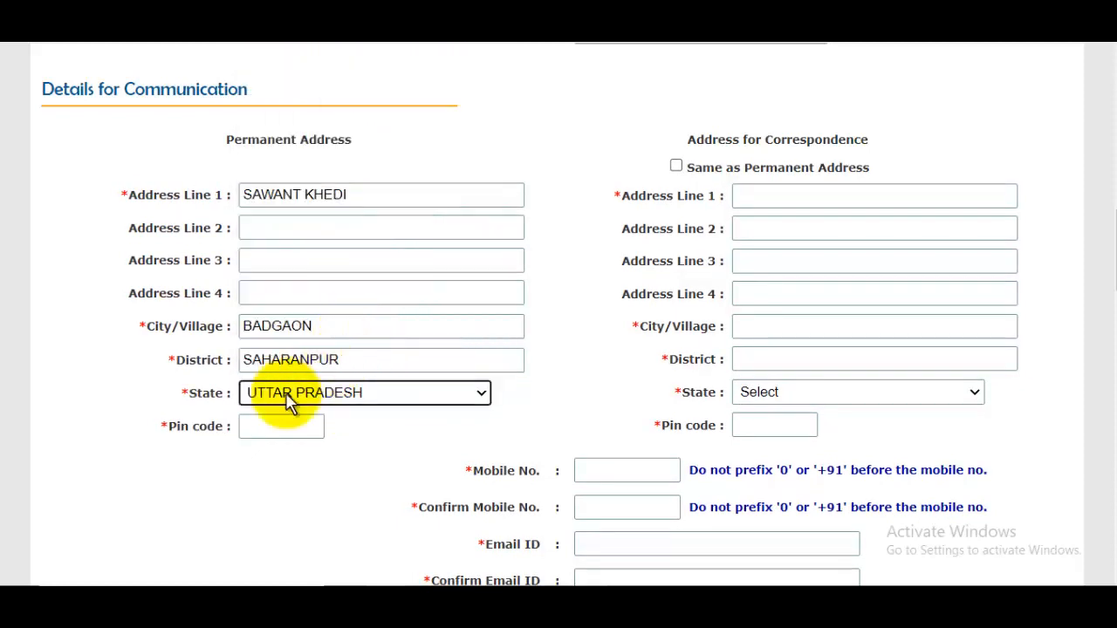
click(267, 425)
text(247001)
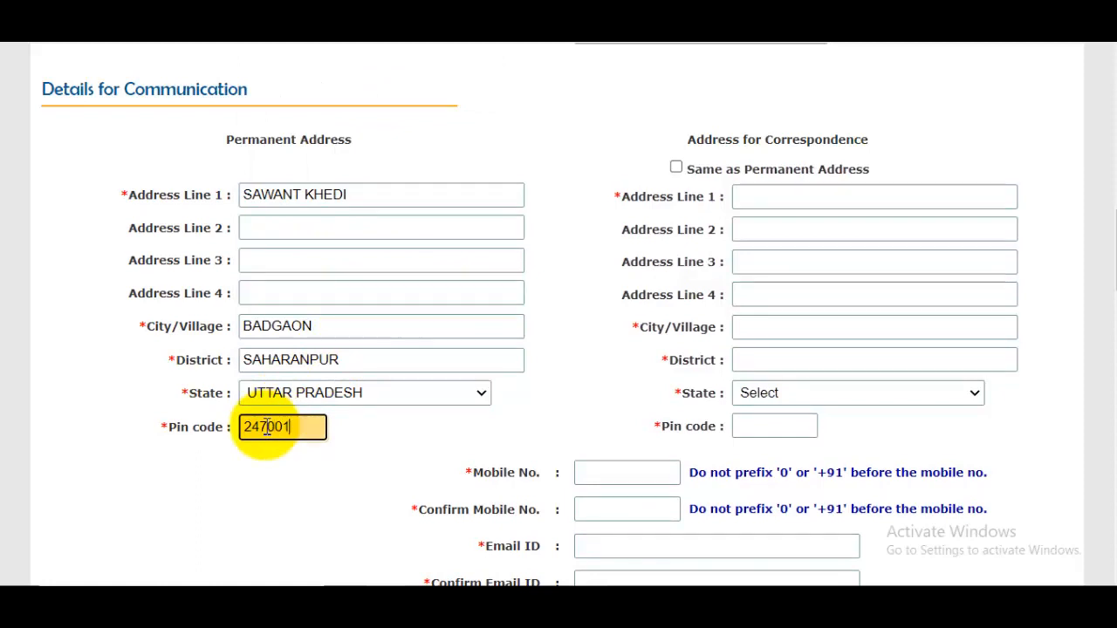
drag(328, 175, 337, 155)
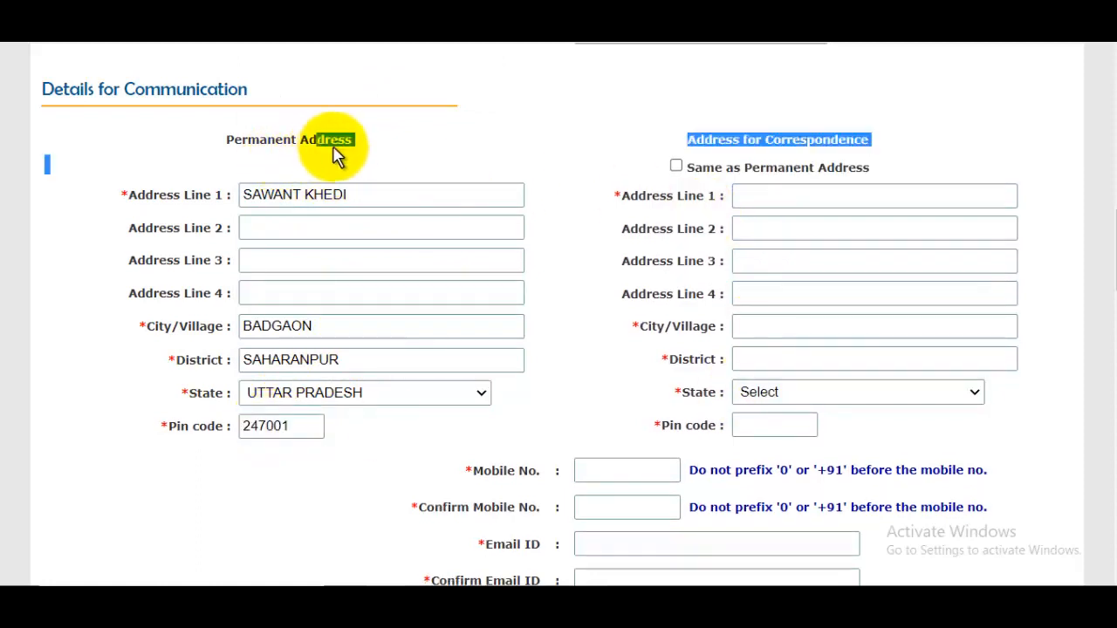
click(805, 167)
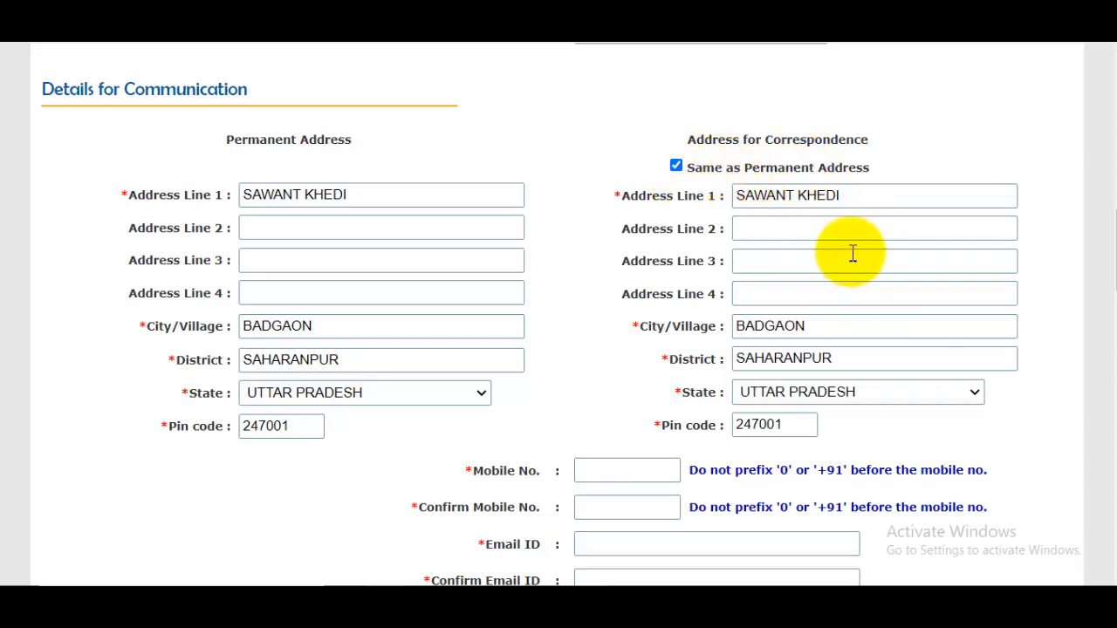
drag(777, 142, 855, 182)
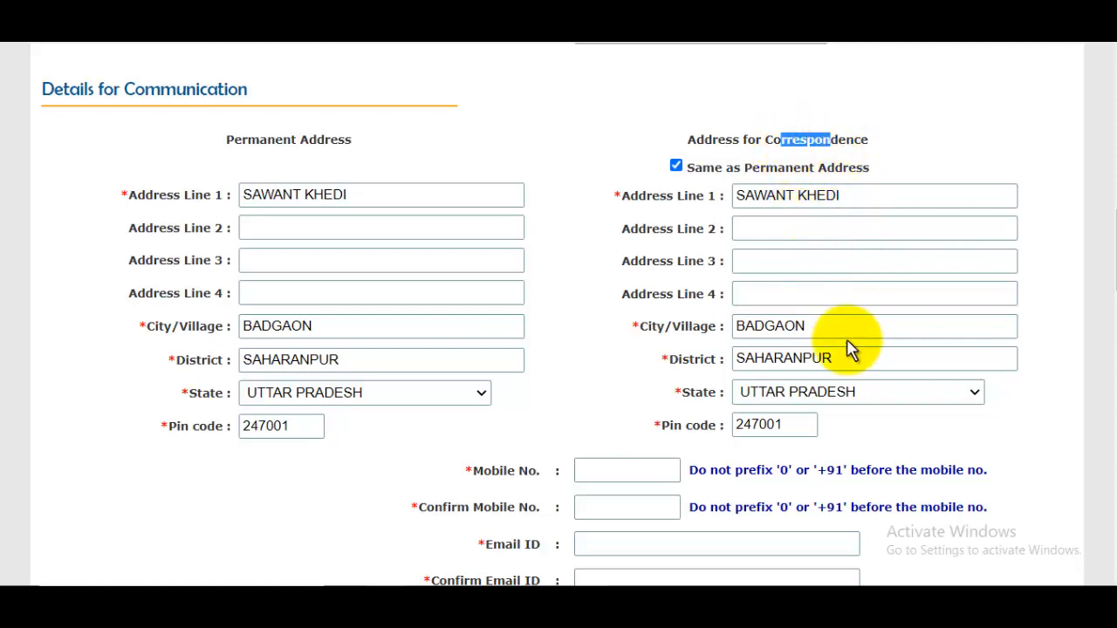
Move through the mobile and email confirmation fields, leaving them empty.
scroll(847, 344, down, 2)
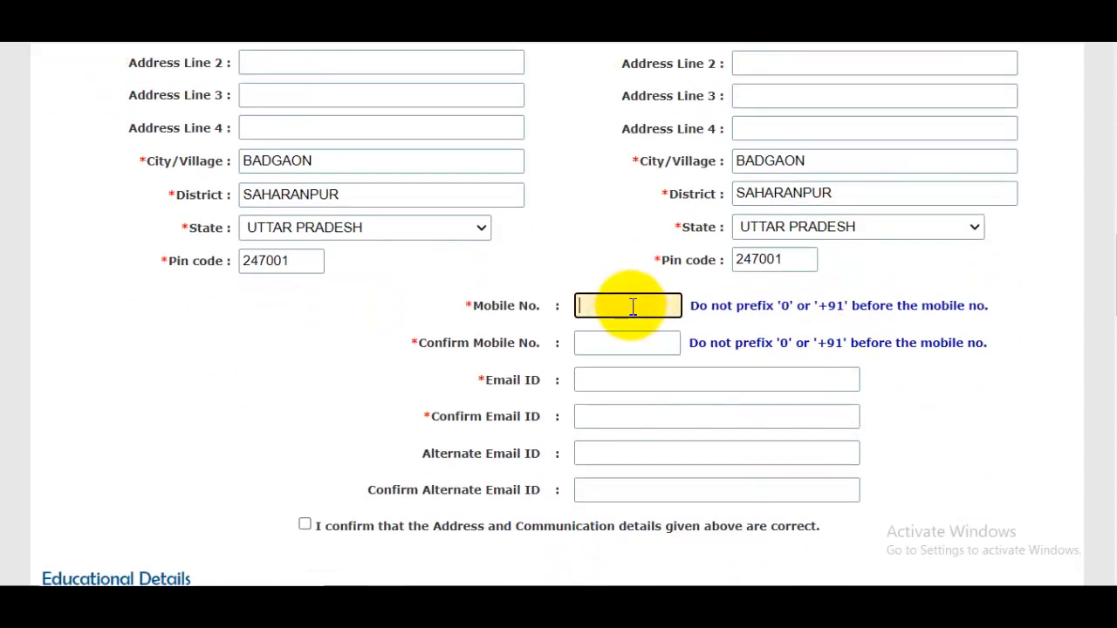
click(642, 341)
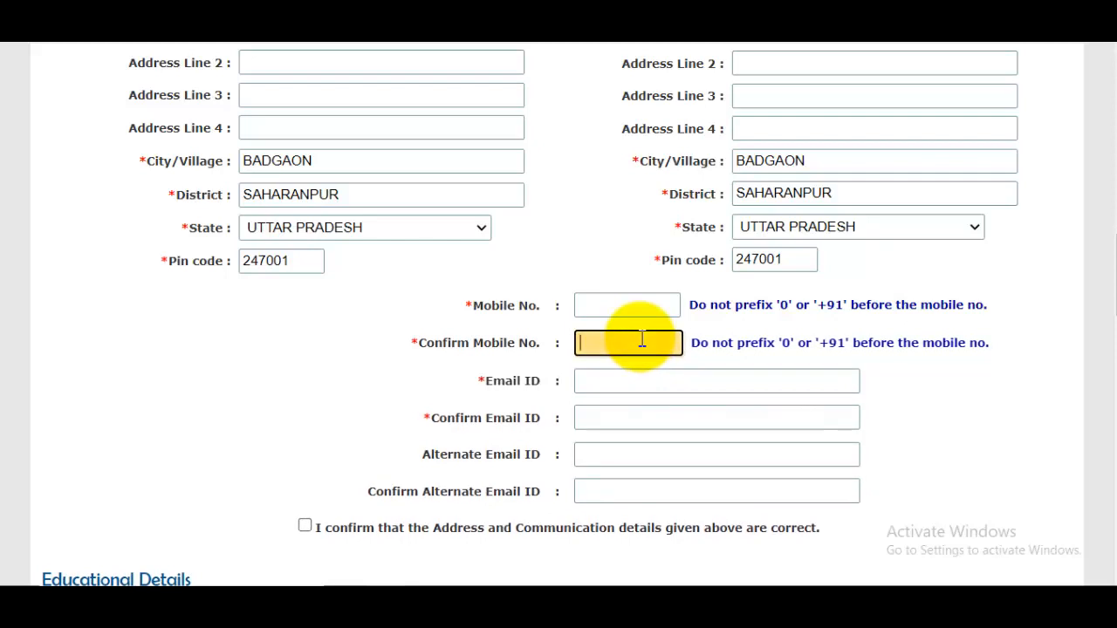
click(630, 384)
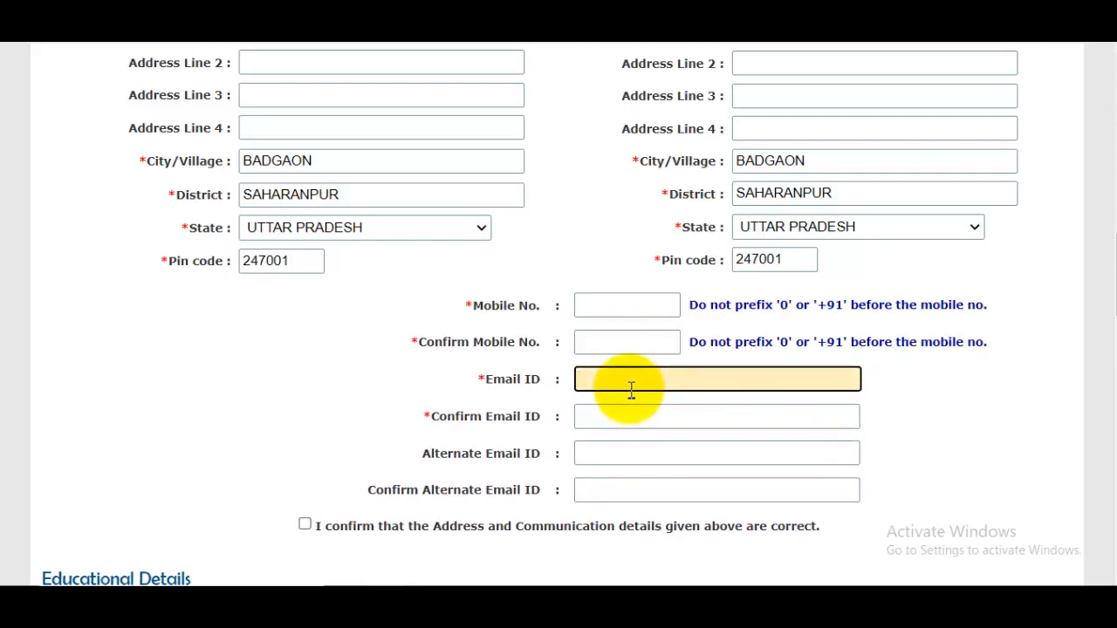
click(631, 426)
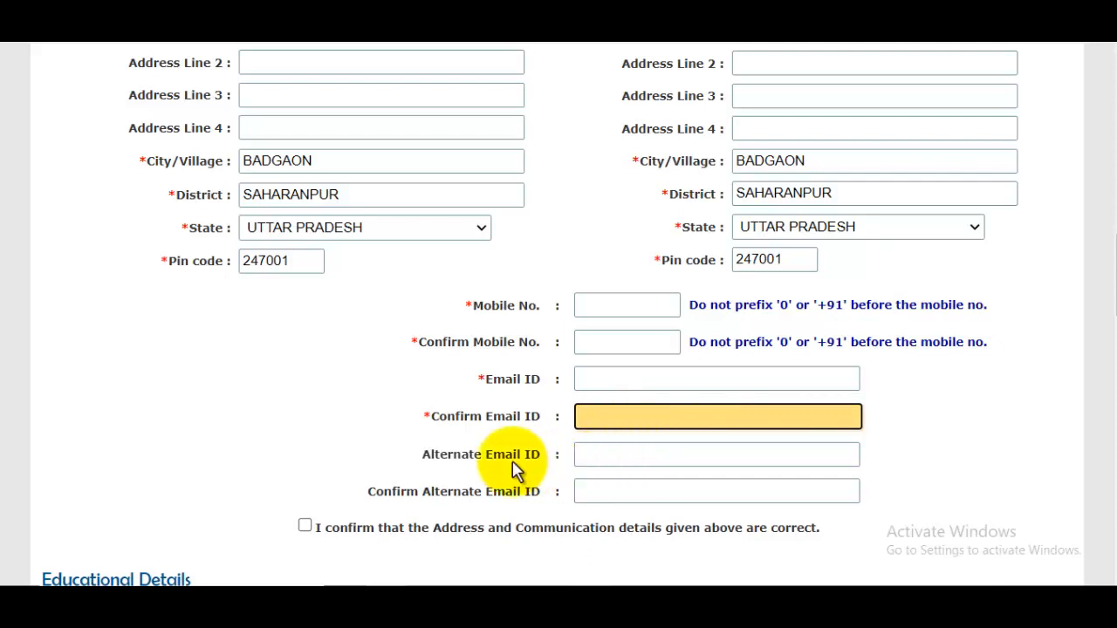
drag(493, 453, 534, 460)
click(628, 454)
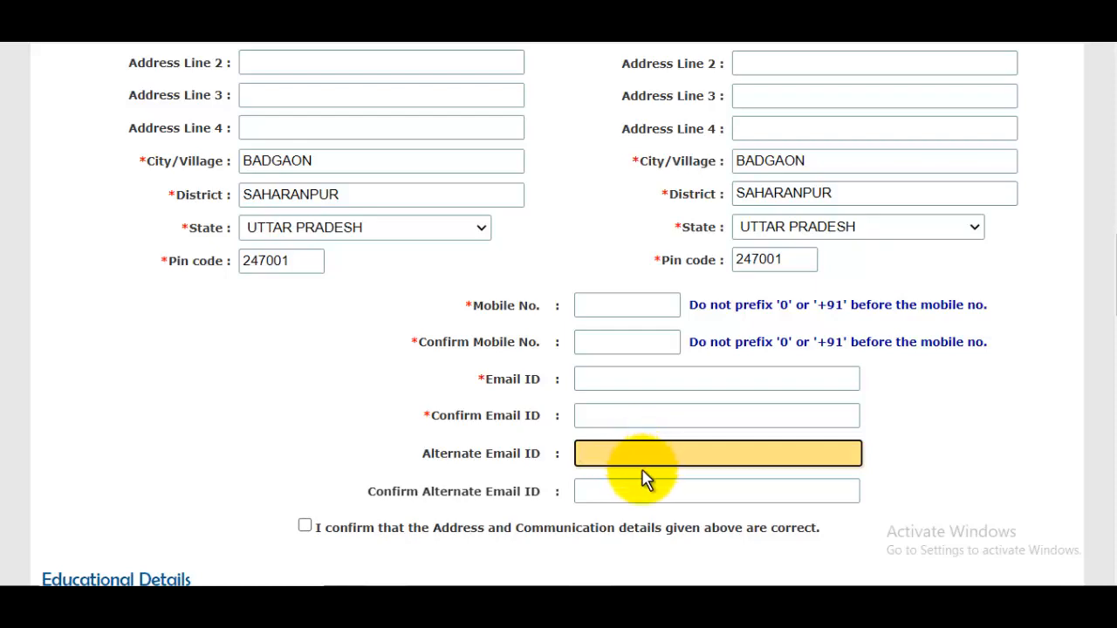
click(641, 498)
scroll(678, 447, down, 2)
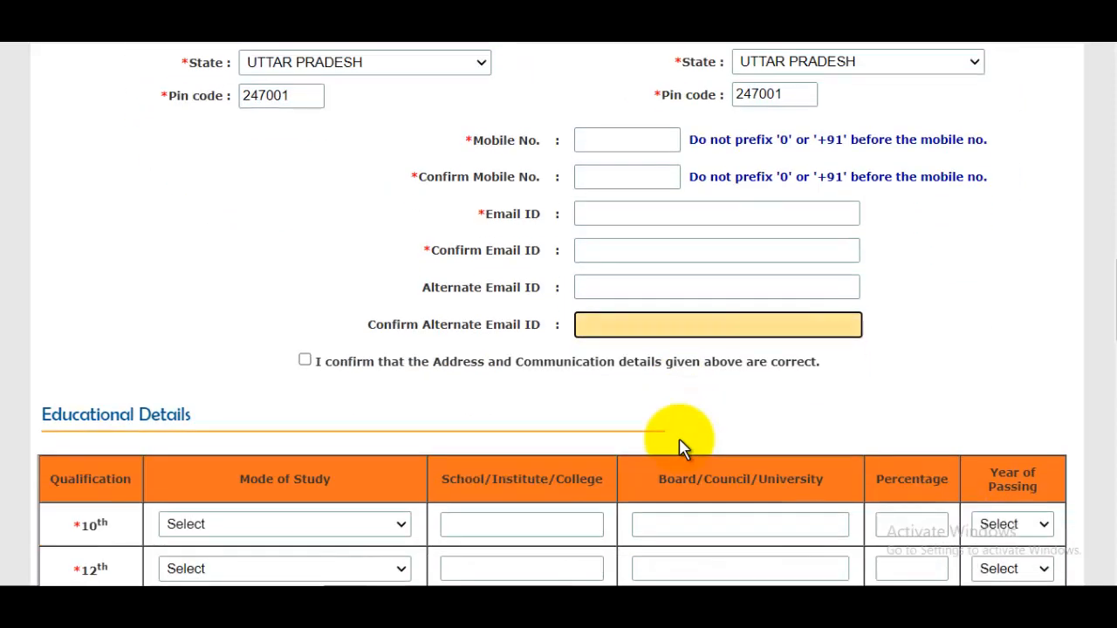
Fill the 10th row: Regular Full Time, RCP INTER COLLAGE, UP BOARD, 98%, passed 2013.
click(307, 360)
scroll(446, 362, down, 2)
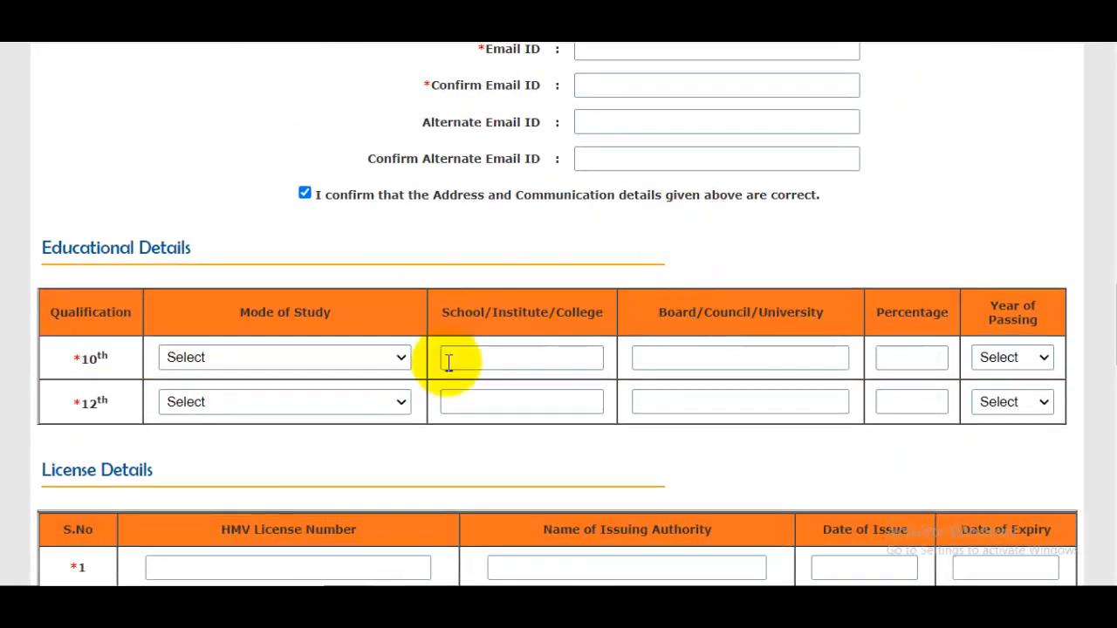
drag(113, 251, 349, 282)
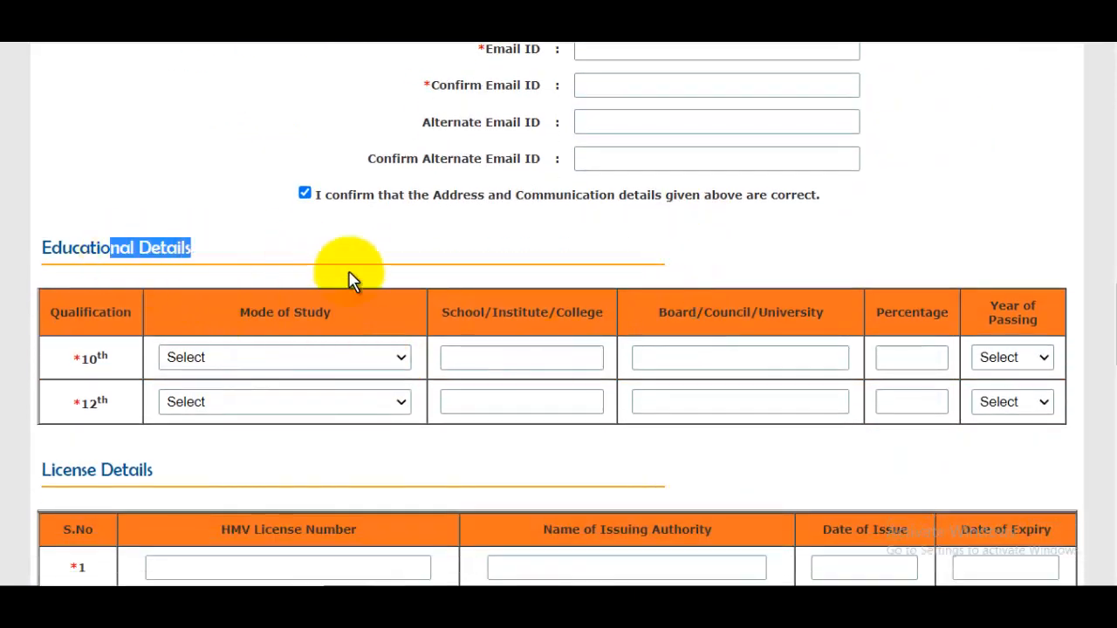
click(254, 359)
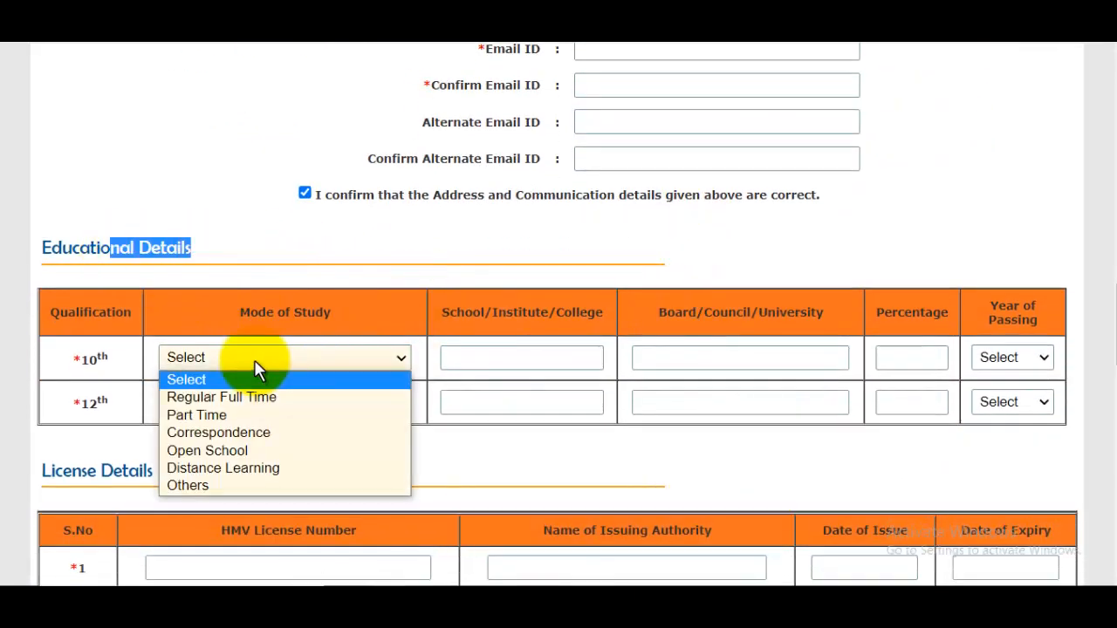
click(229, 399)
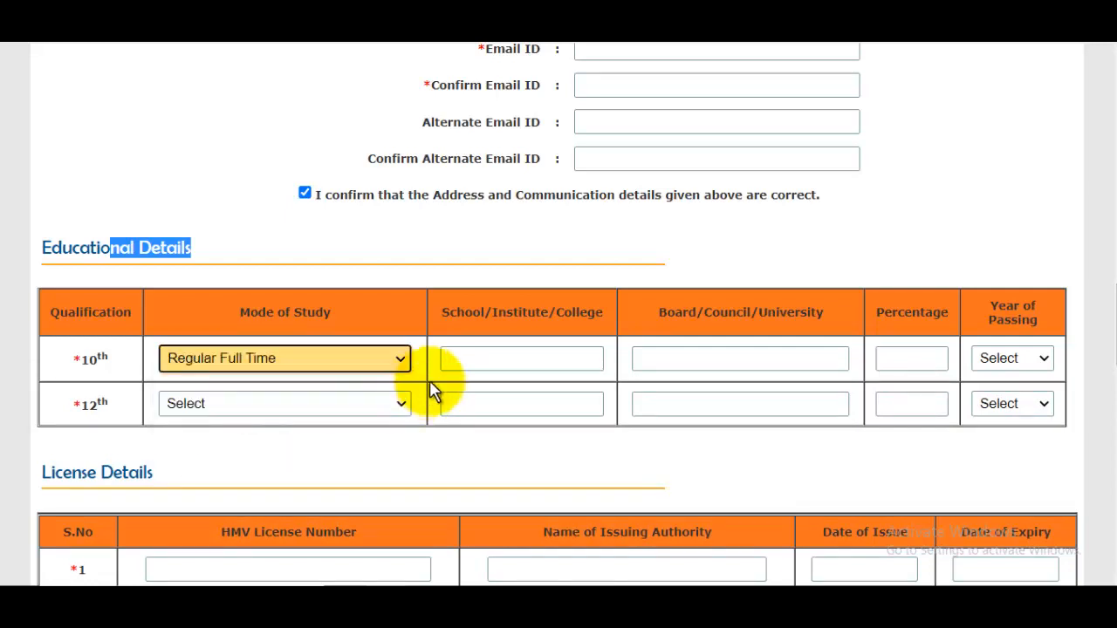
click(508, 363)
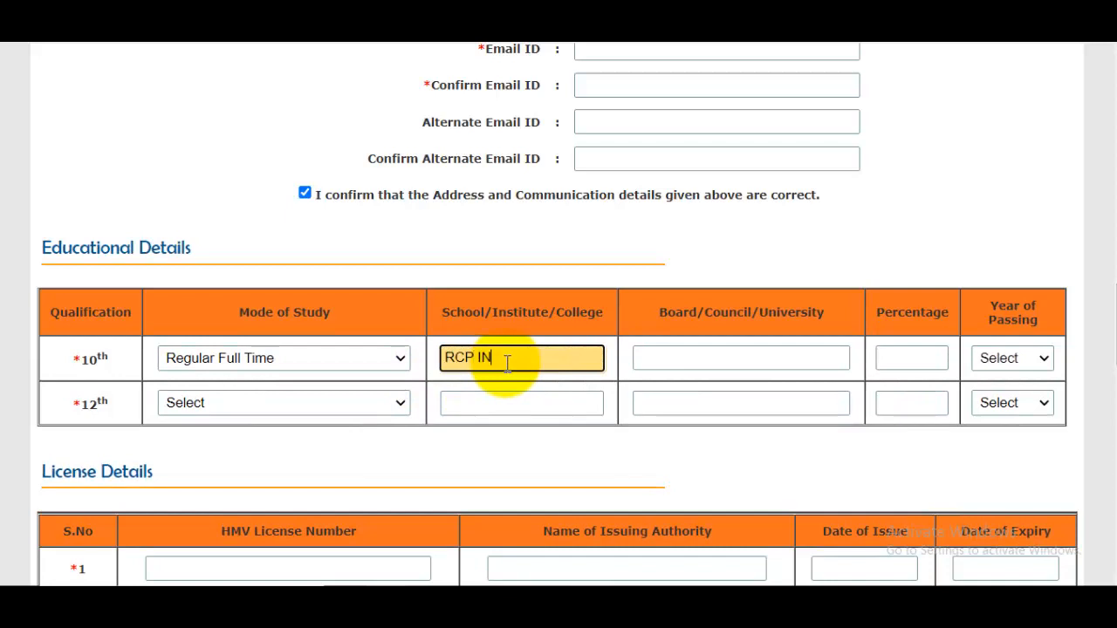
text(RCP INTER COLLAG)
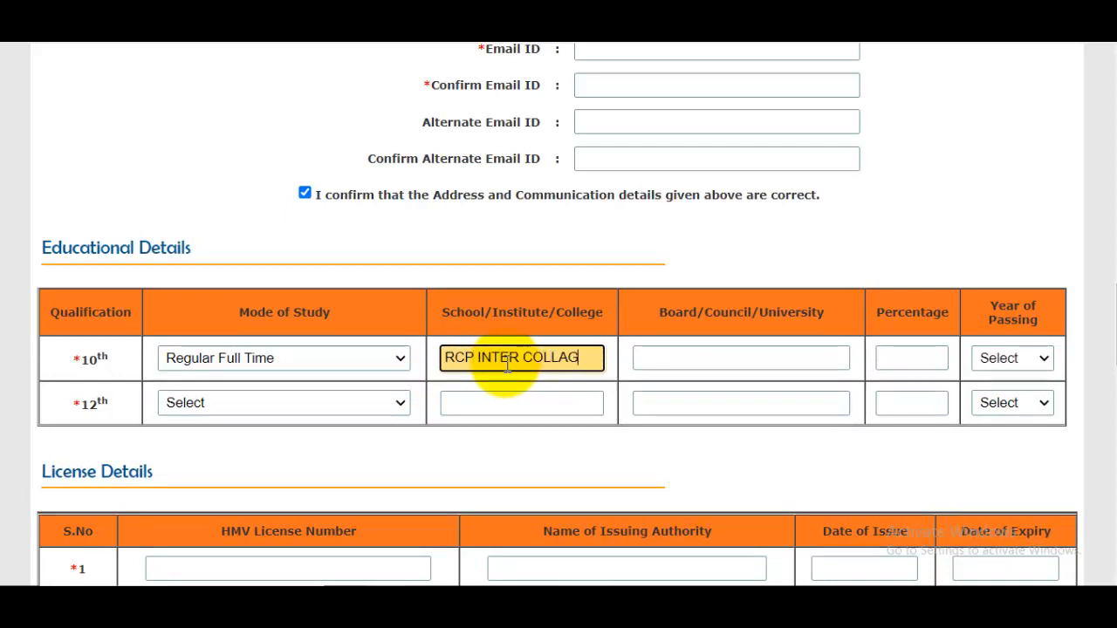
text(E)
click(735, 354)
text(U)
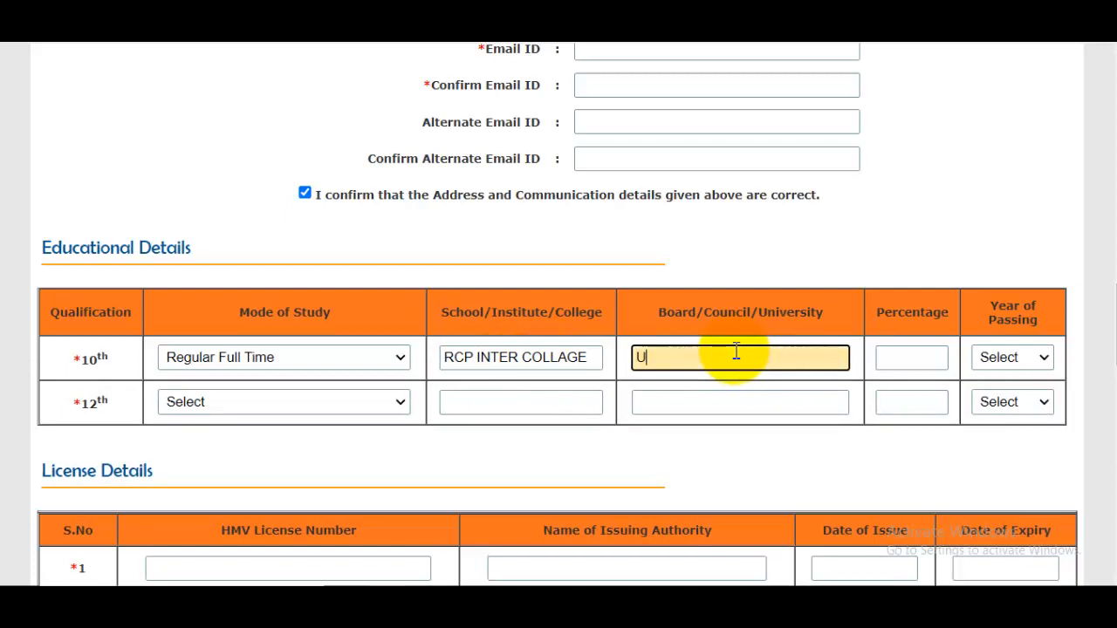
text(P BOARD)
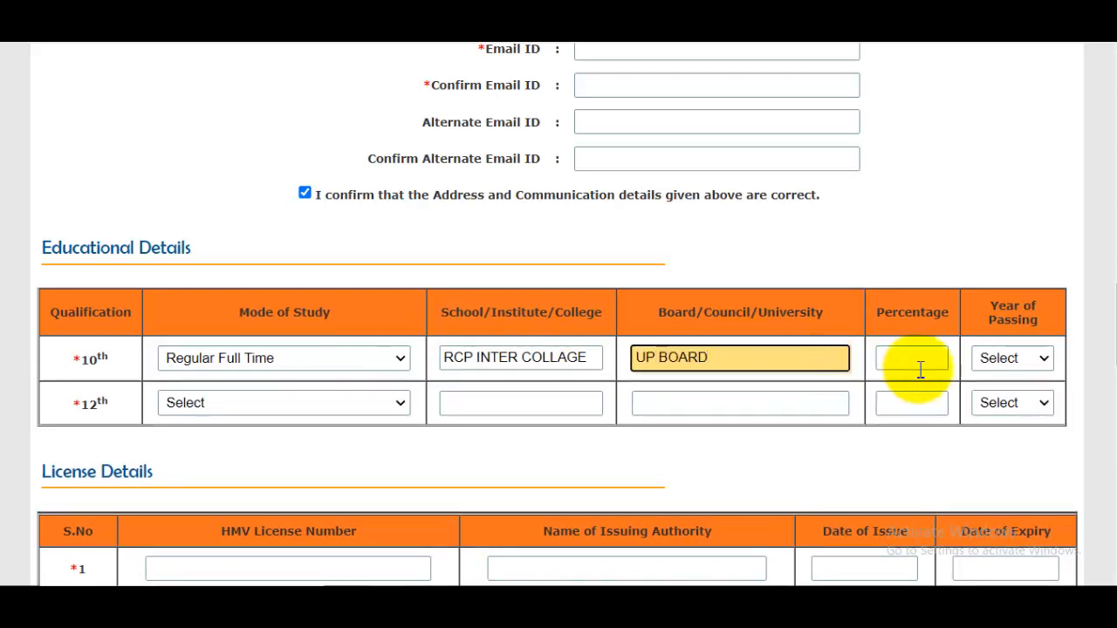
click(928, 362)
text(9)
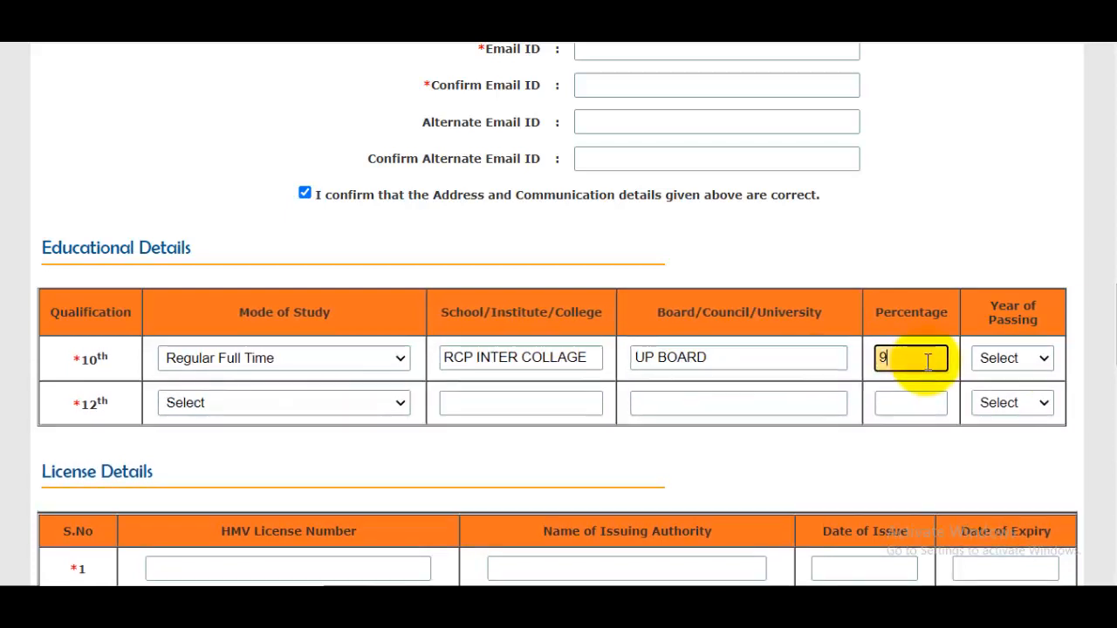
text(8)
click(1041, 362)
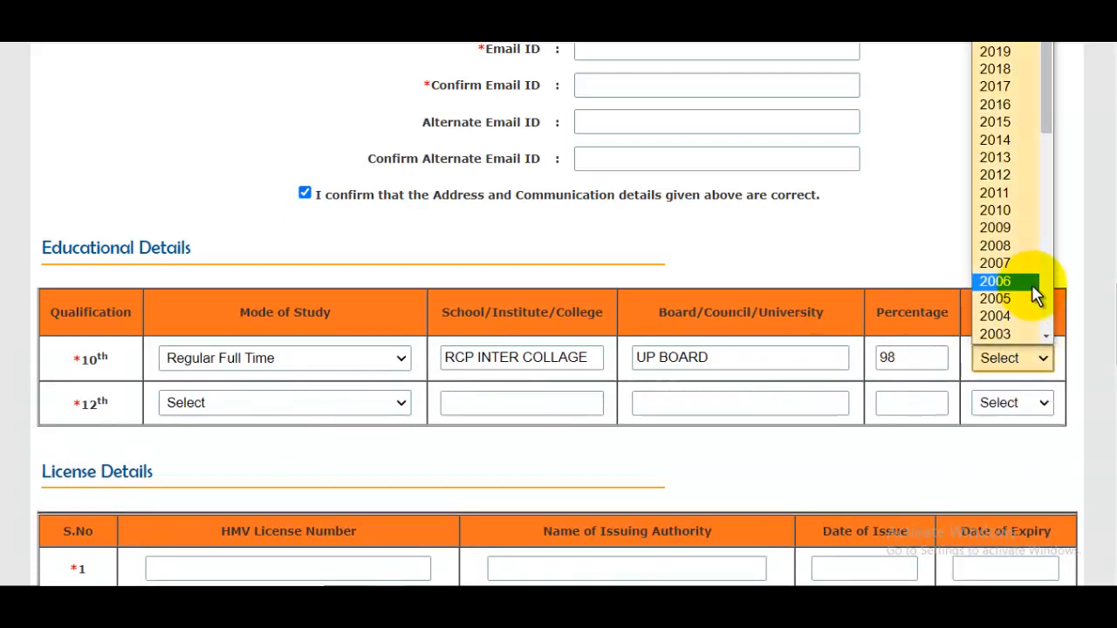
click(999, 158)
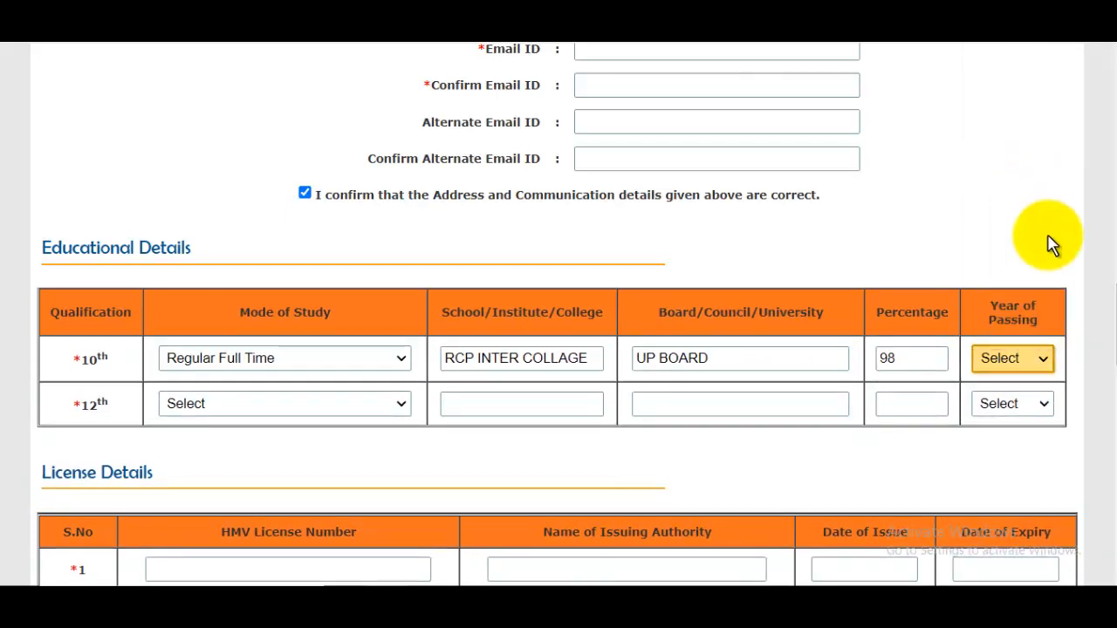
Fill the 12th row: Regular Full Time, RCP INTER COLLAGE, UP BOARD, 97%, passed 2015.
click(233, 403)
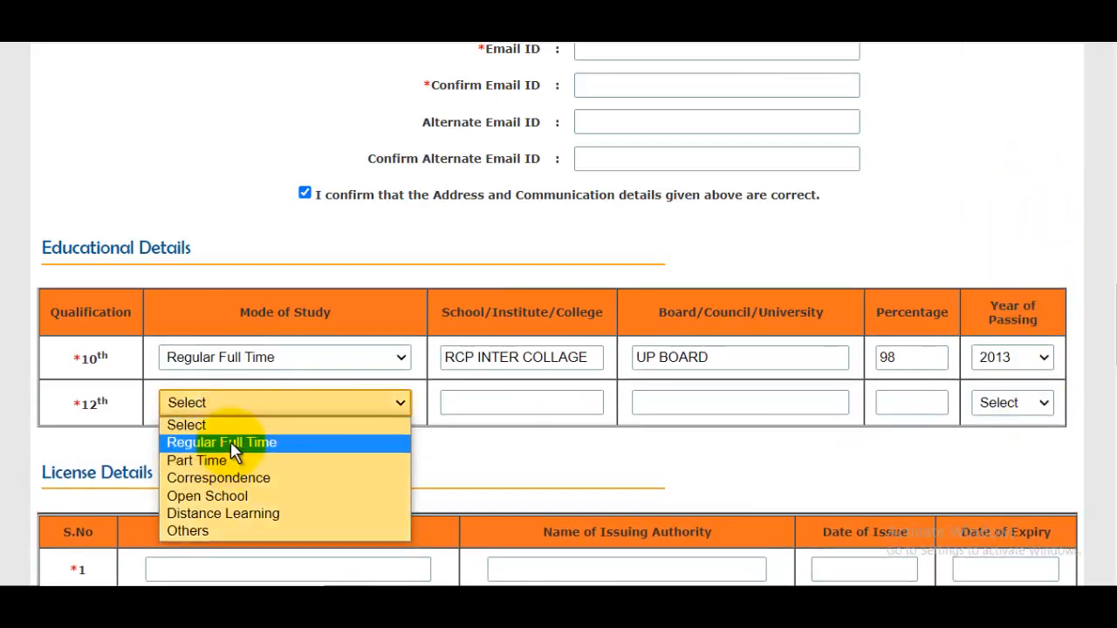
click(230, 443)
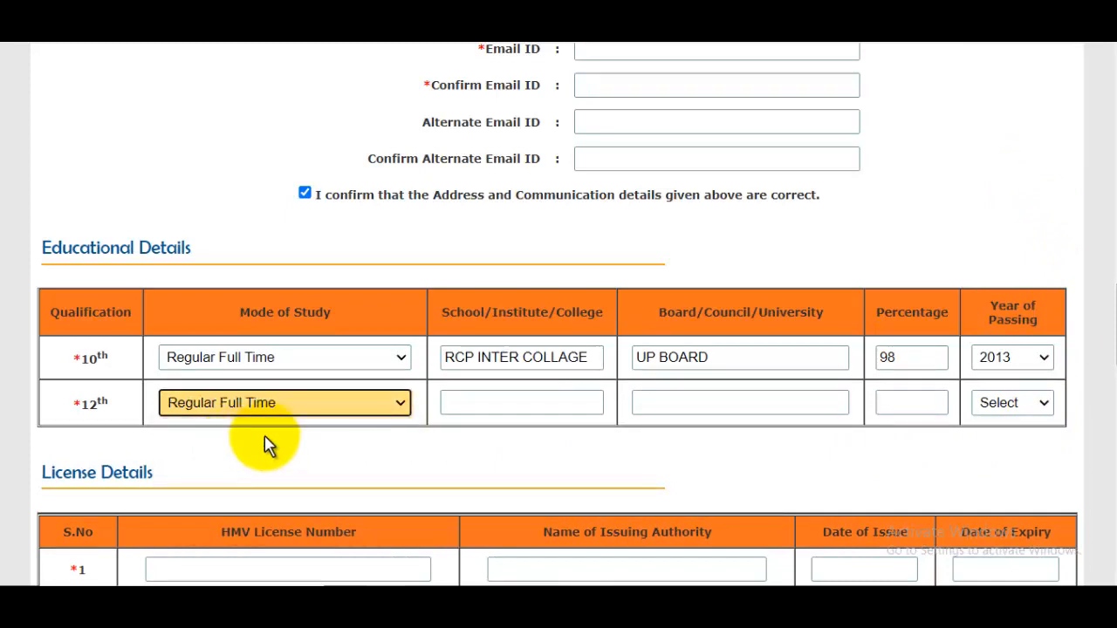
click(493, 403)
triple_click(498, 357)
click(507, 397)
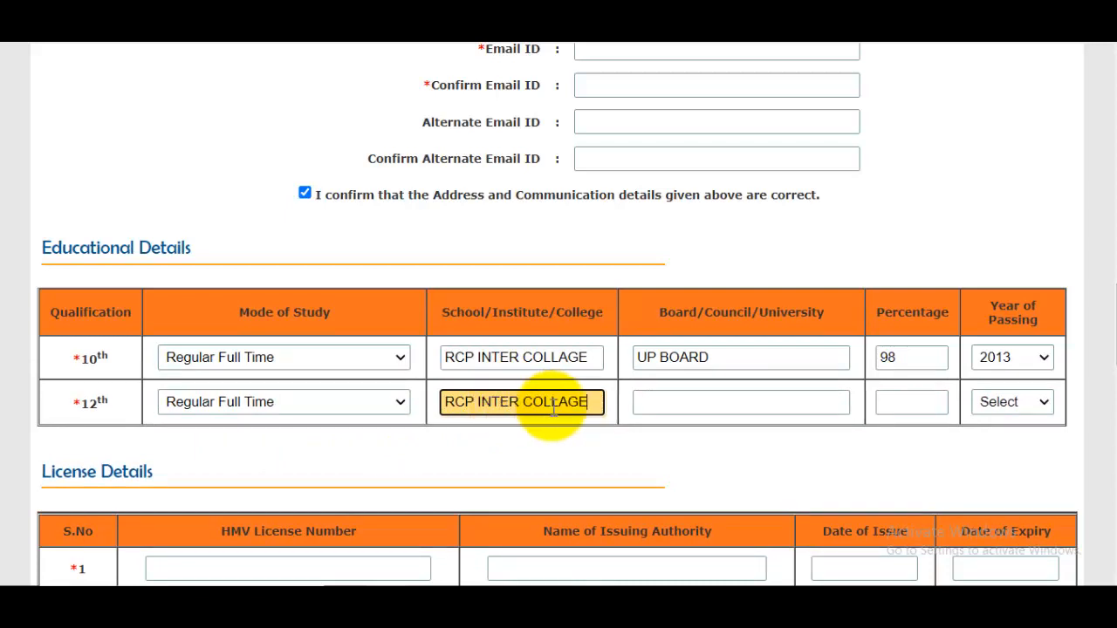
click(714, 401)
text(UP )
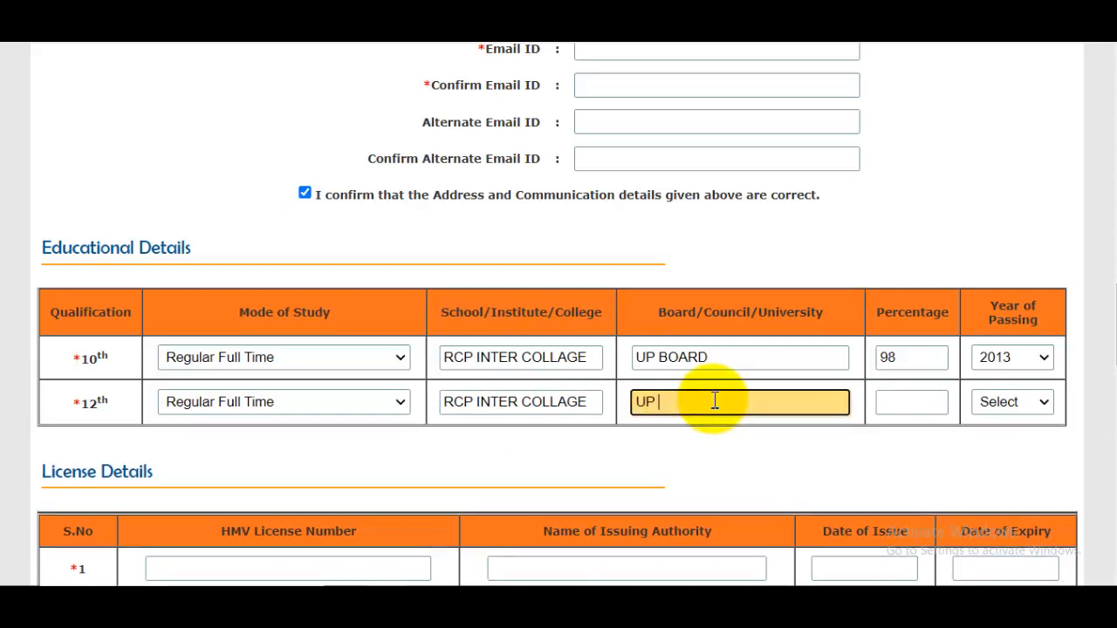
text(BOARD)
click(907, 401)
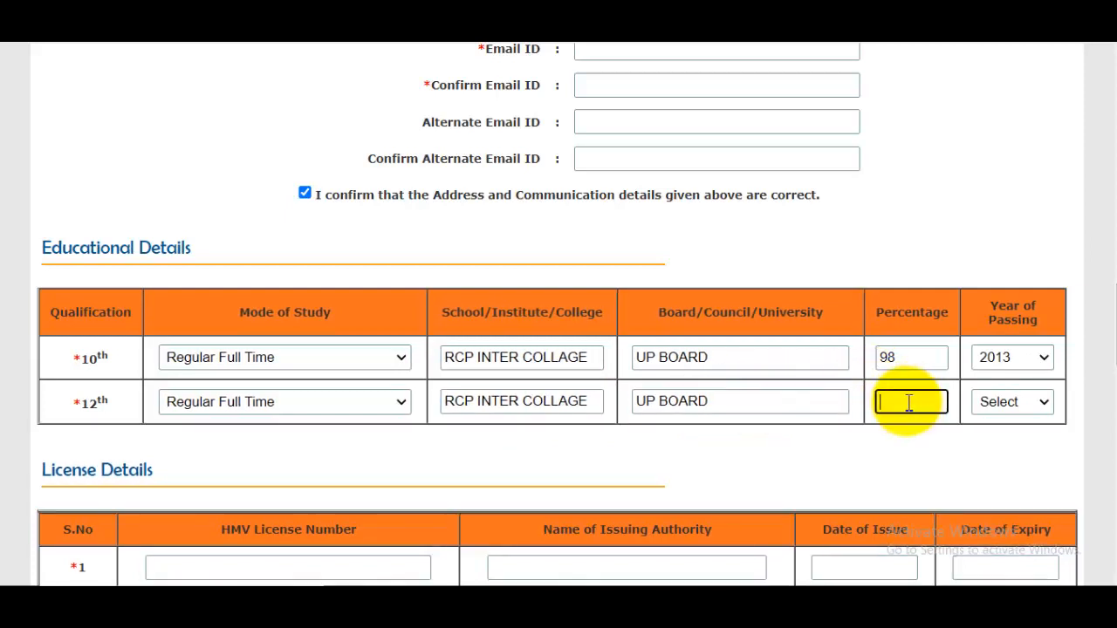
text(97)
click(1002, 403)
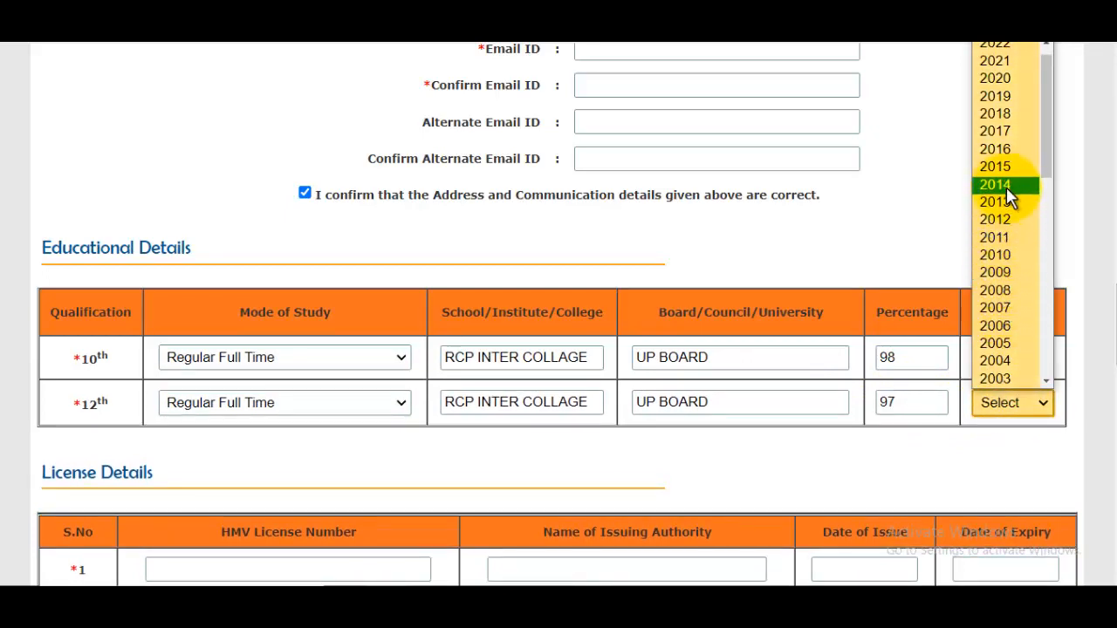
click(1006, 168)
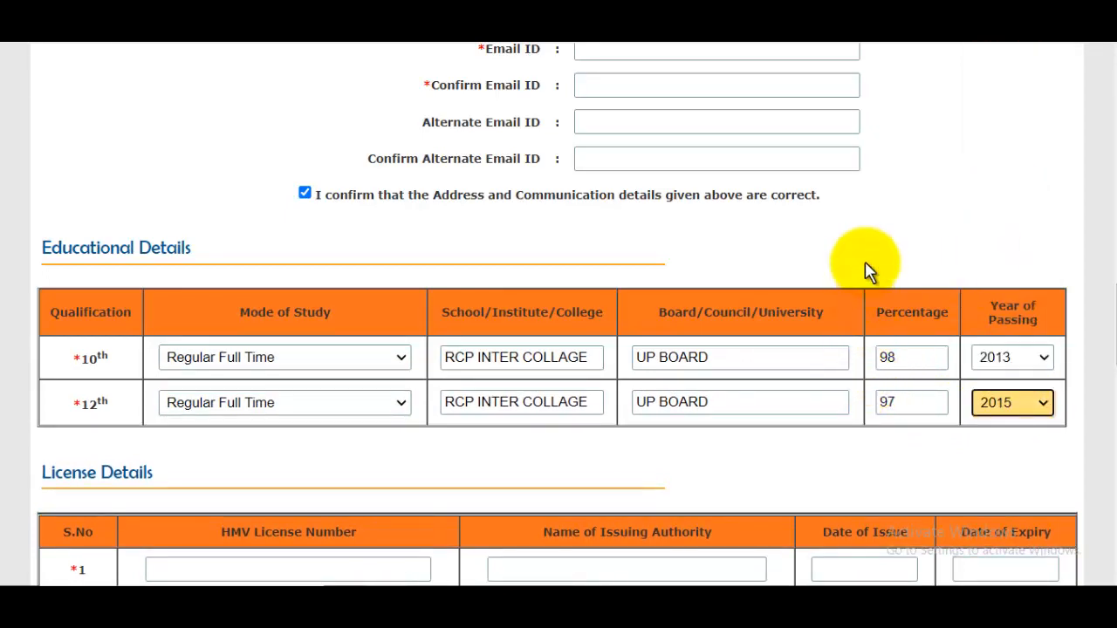
Enter the HMV licence number and issuing authority SAHARANPUR.
scroll(477, 286, down, 3)
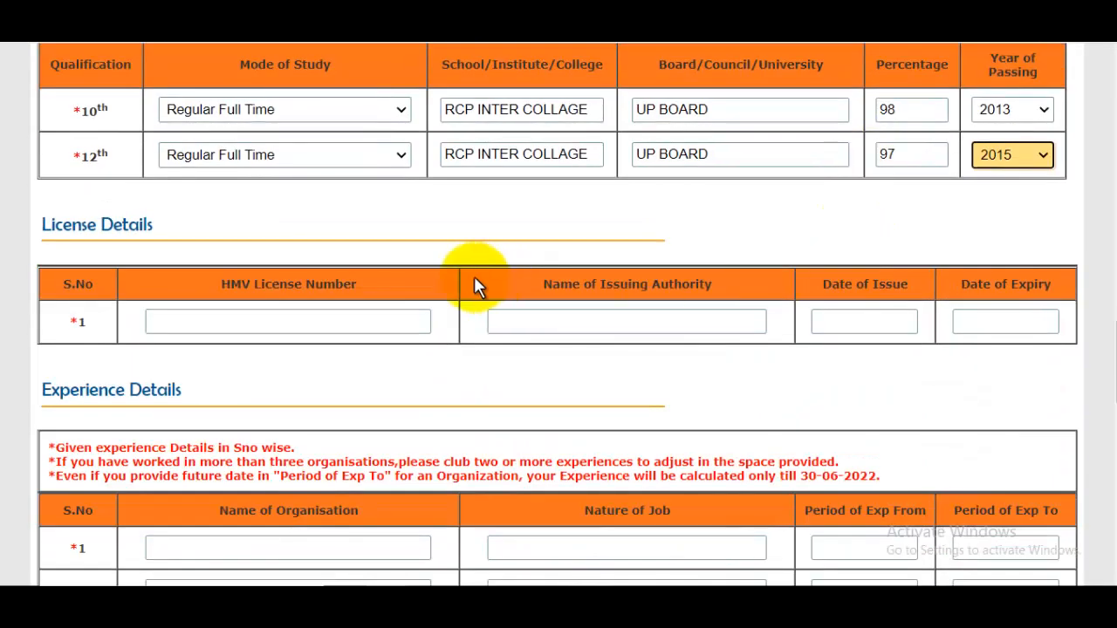
click(249, 320)
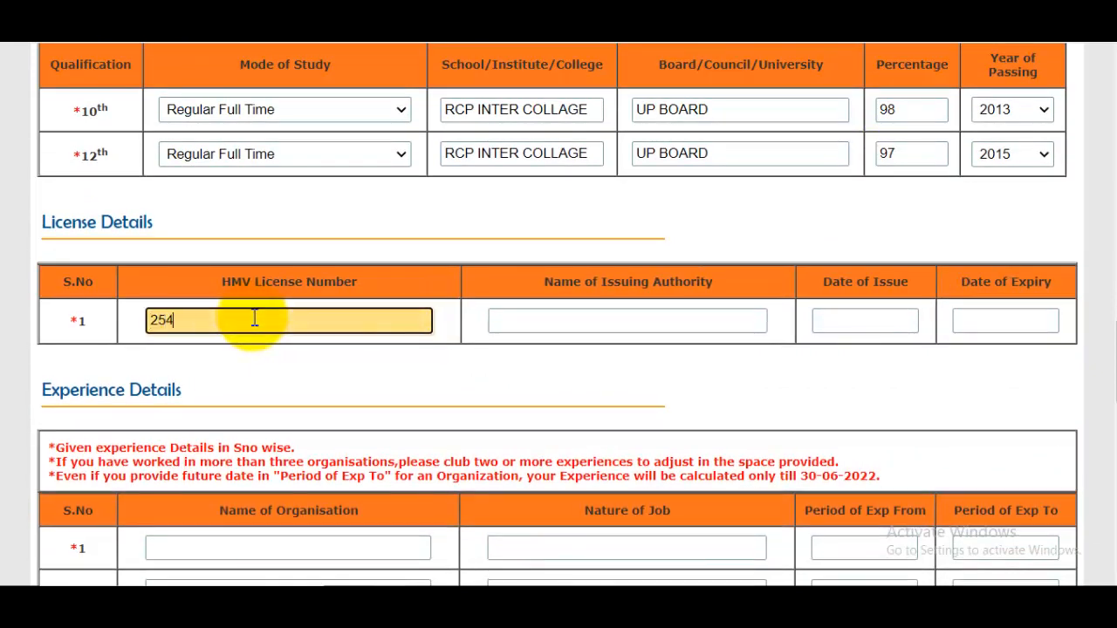
click(585, 322)
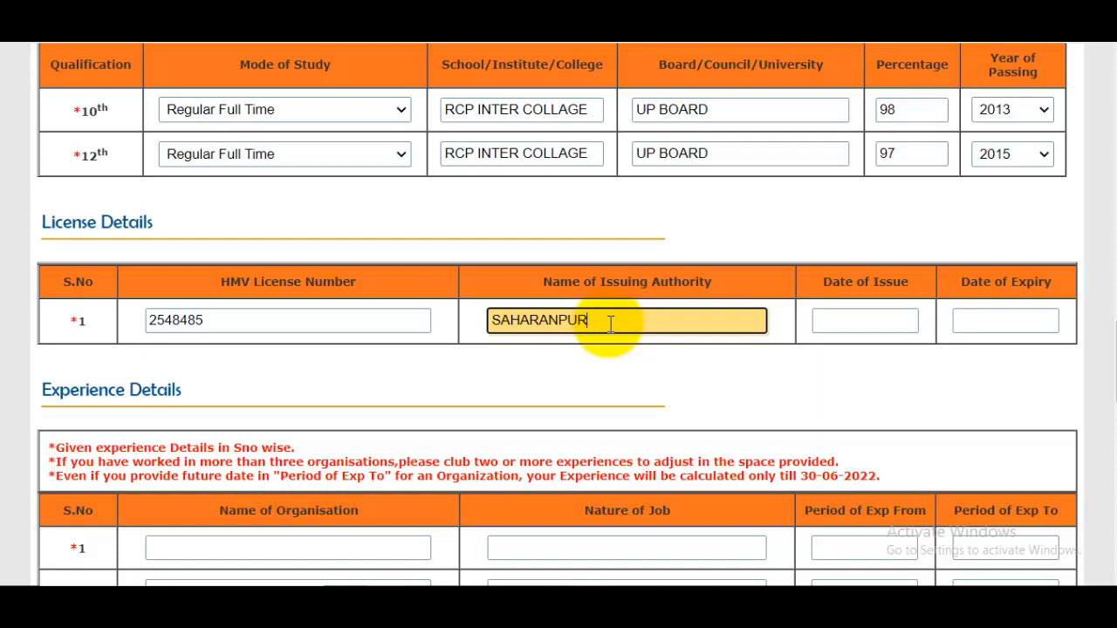
Set the licence date of issue to 19 April 2017 using the calendar.
click(872, 321)
click(1042, 354)
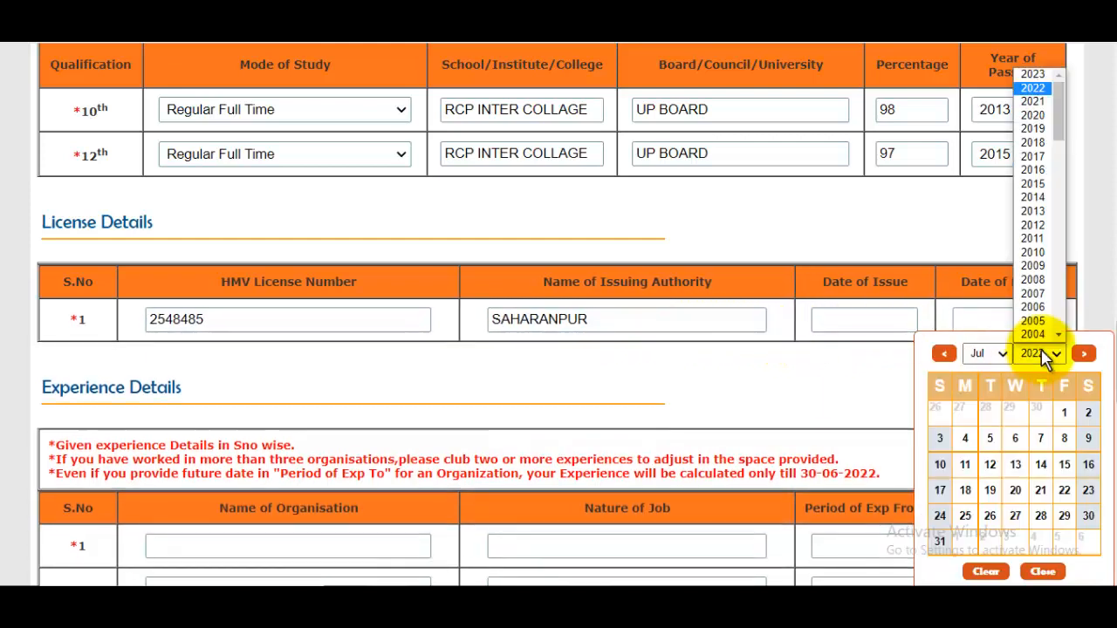
scroll(1043, 322, down, 10)
scroll(1049, 316, up, 8)
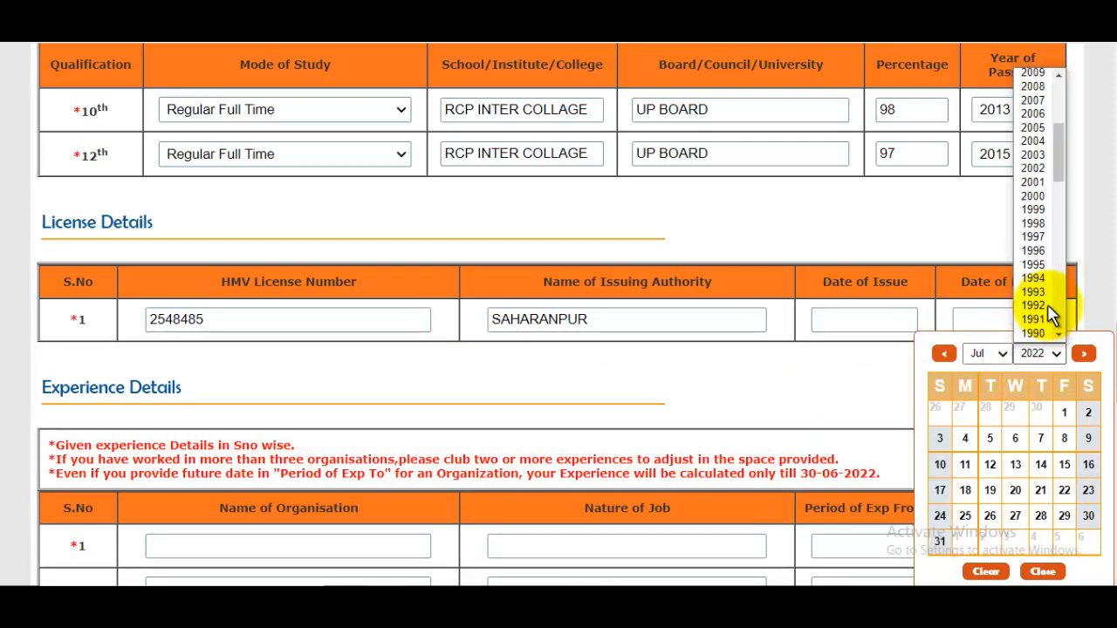
scroll(1043, 218, up, 5)
click(1042, 180)
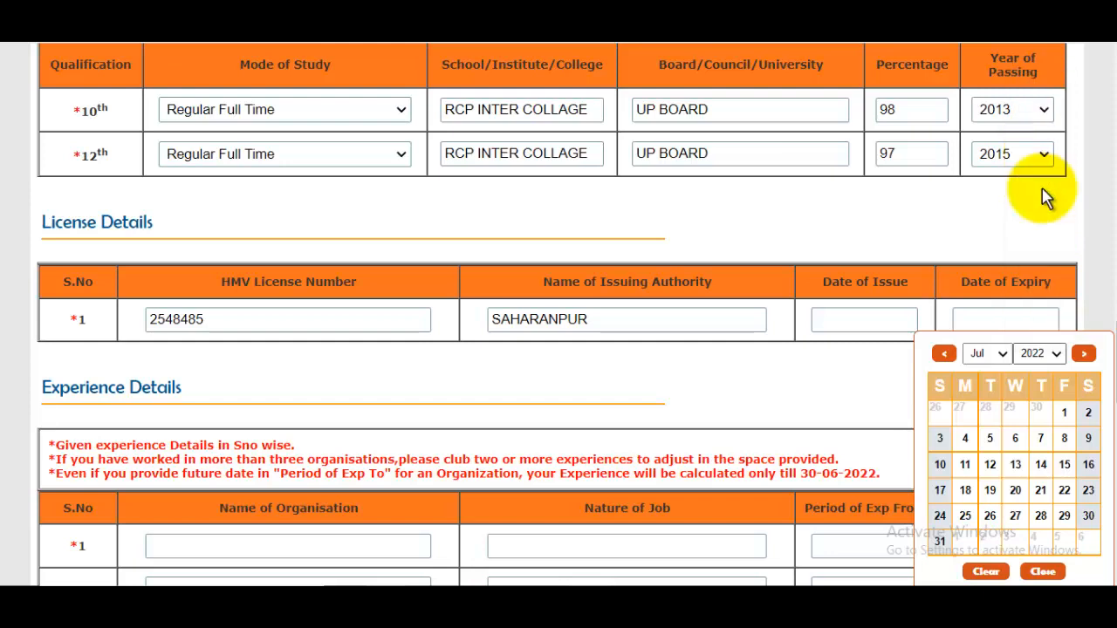
click(995, 354)
click(982, 410)
click(1015, 490)
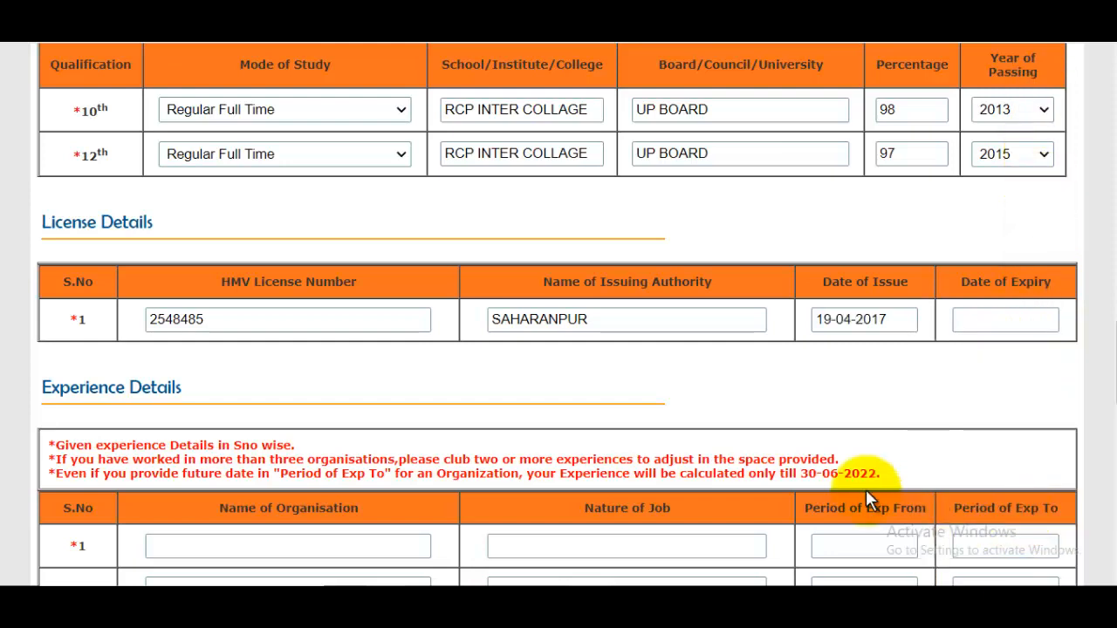
click(1019, 322)
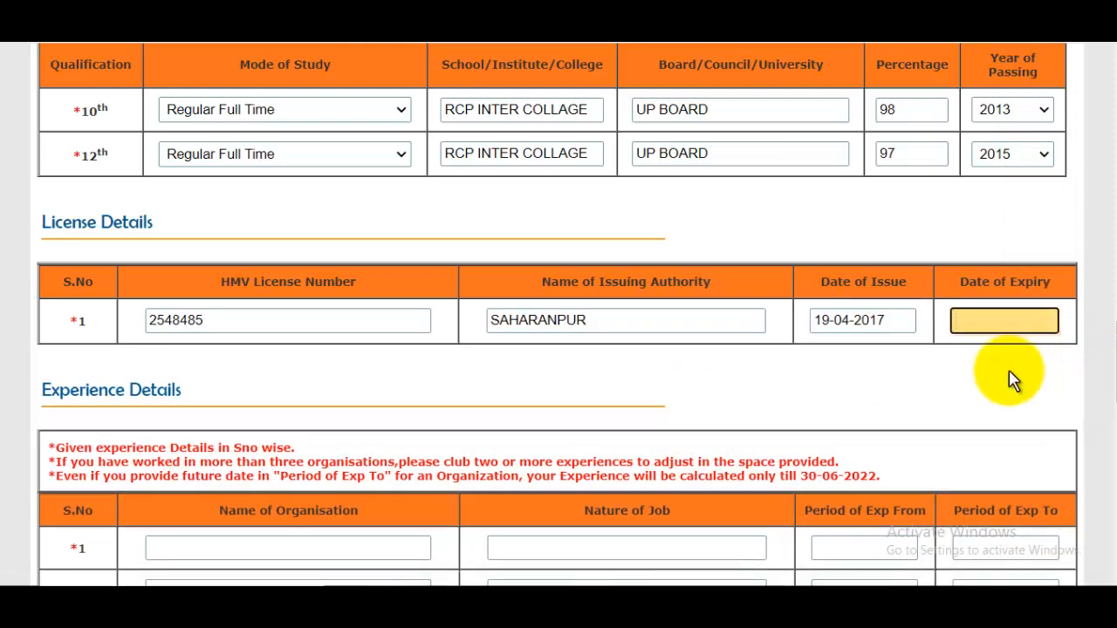
key(ctrl+minus)
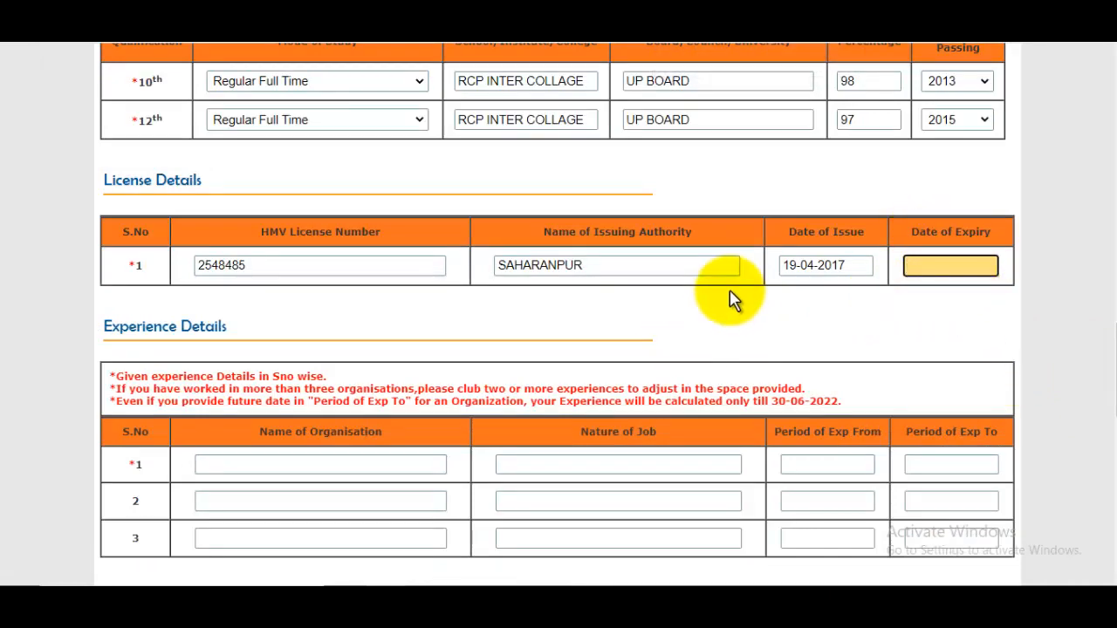
Enter organisation DADI and nature of job DRIVING in experience row 1.
scroll(724, 323, down, 1)
scroll(724, 323, down, 2)
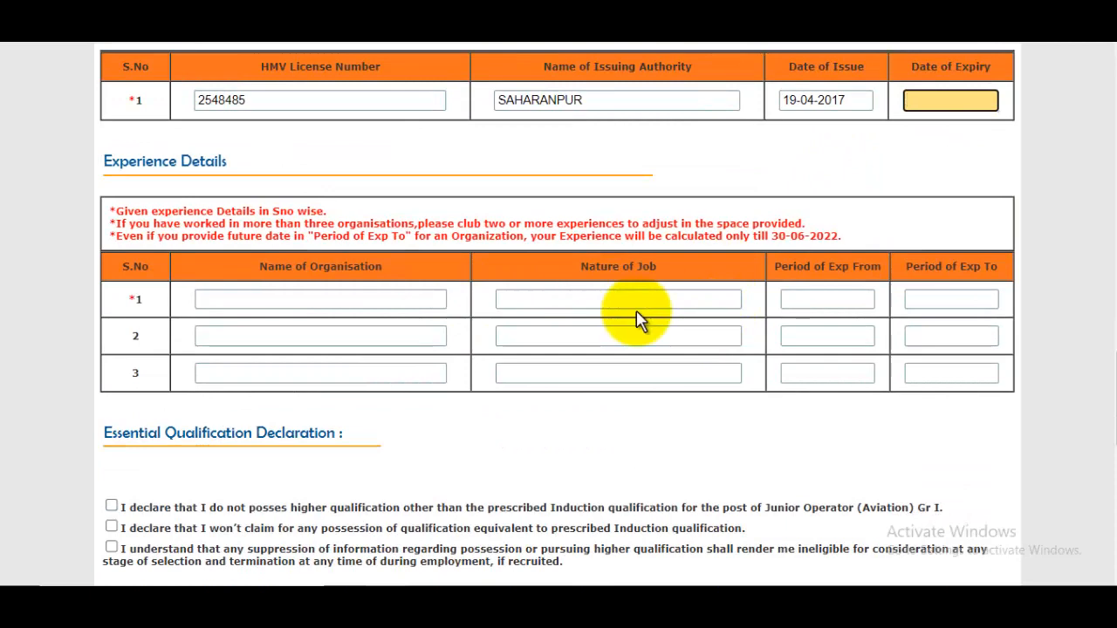
key(ctrl+plus)
scroll(636, 321, down, 2)
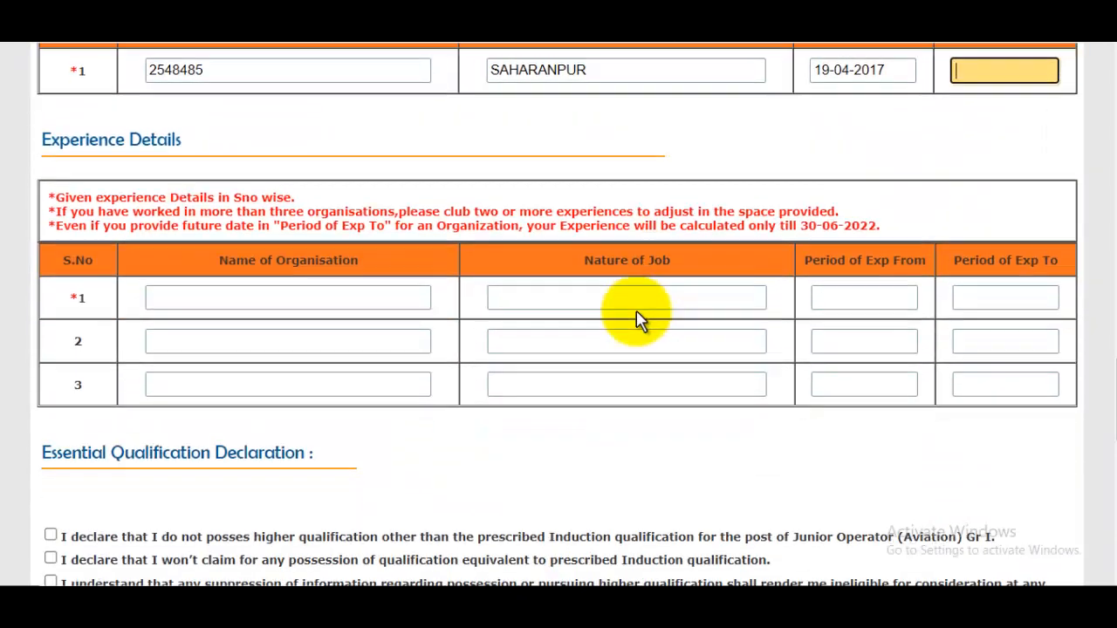
click(252, 291)
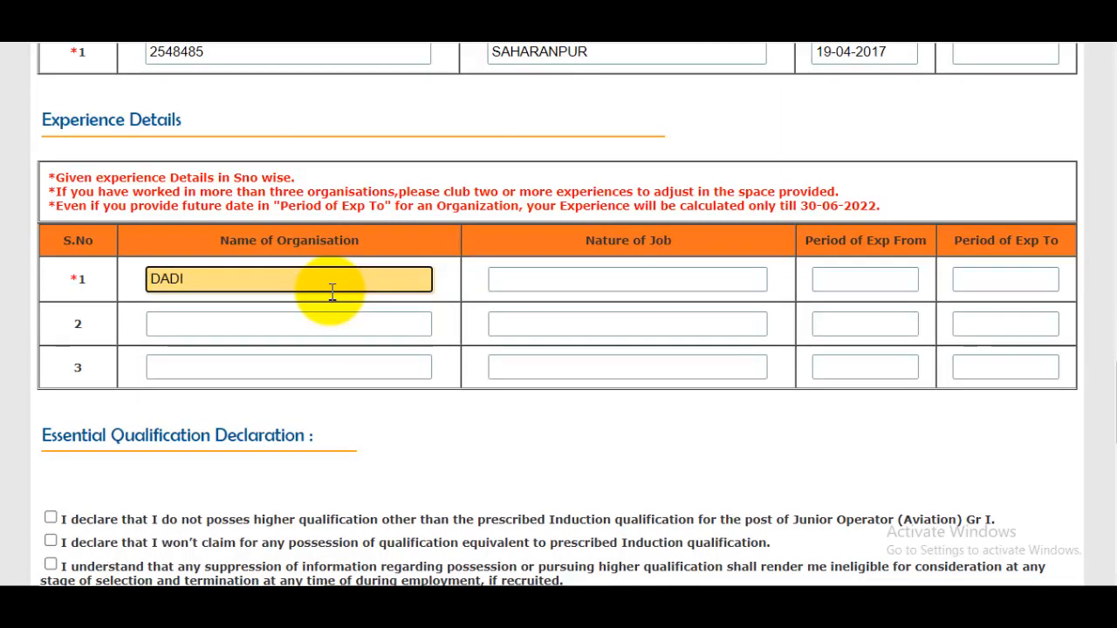
click(647, 279)
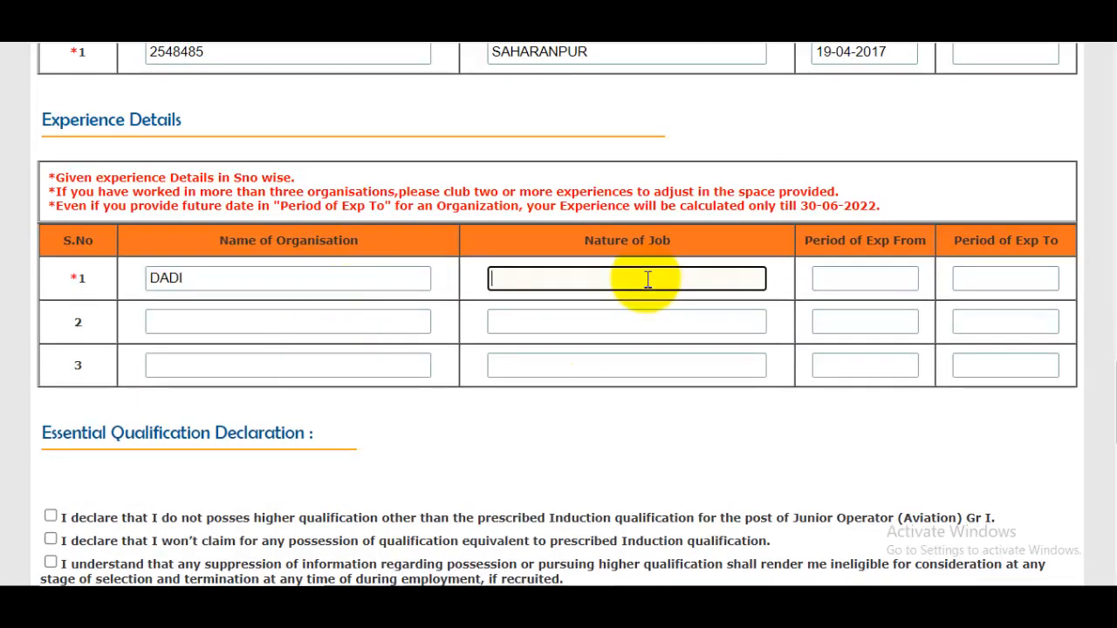
text(DRIVING)
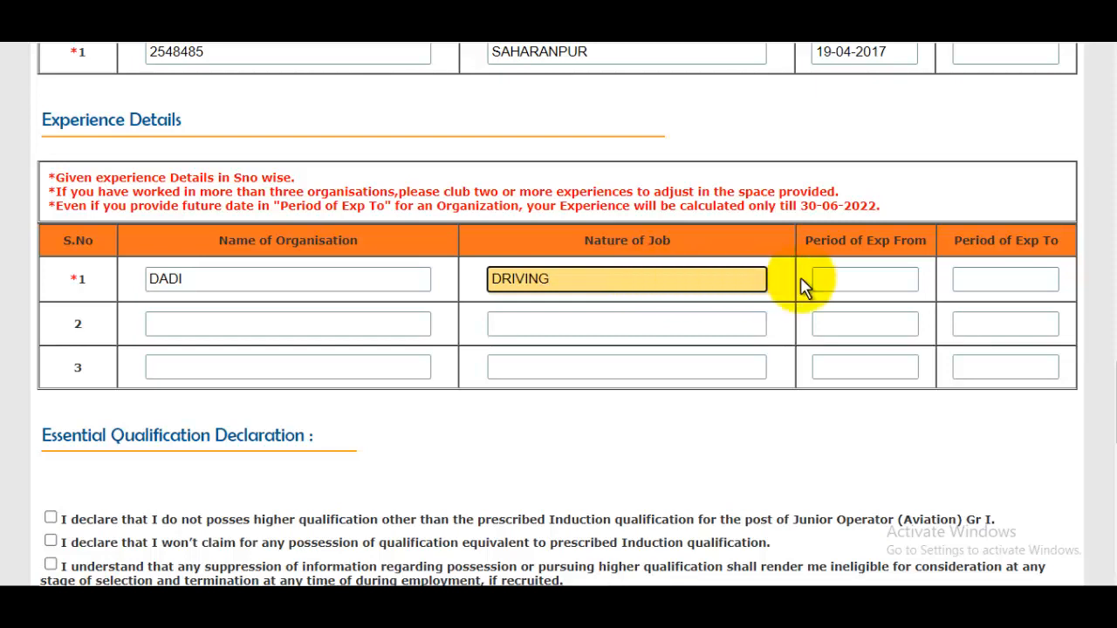
Close the row 1 date calendars, move into row 2, and highlight the 30-06-2022 cutoff.
click(862, 280)
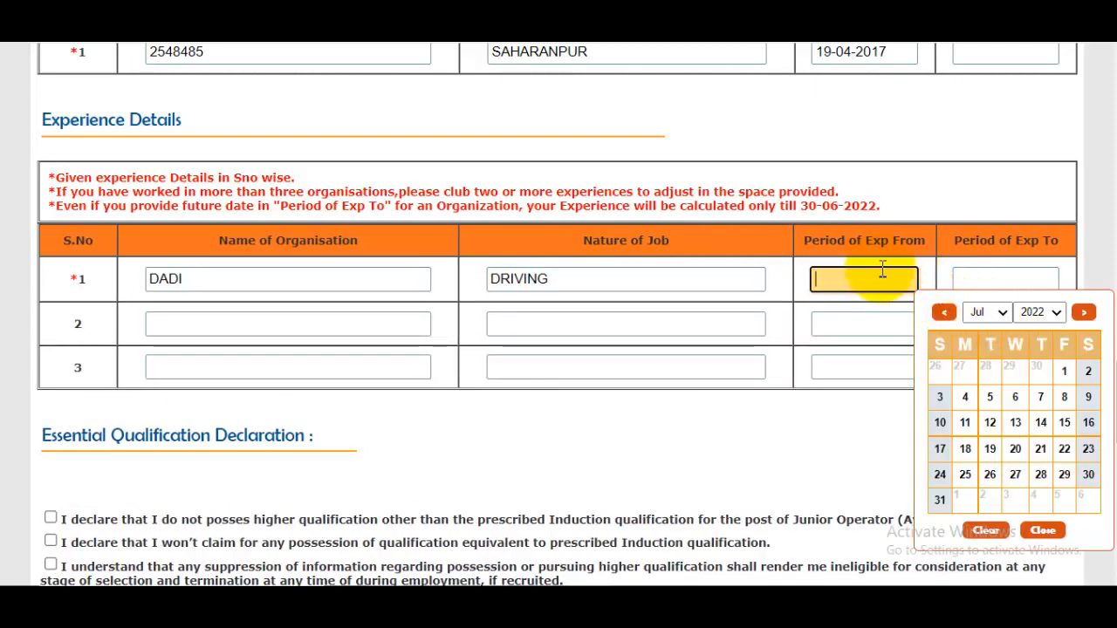
click(1025, 280)
drag(987, 240, 1022, 238)
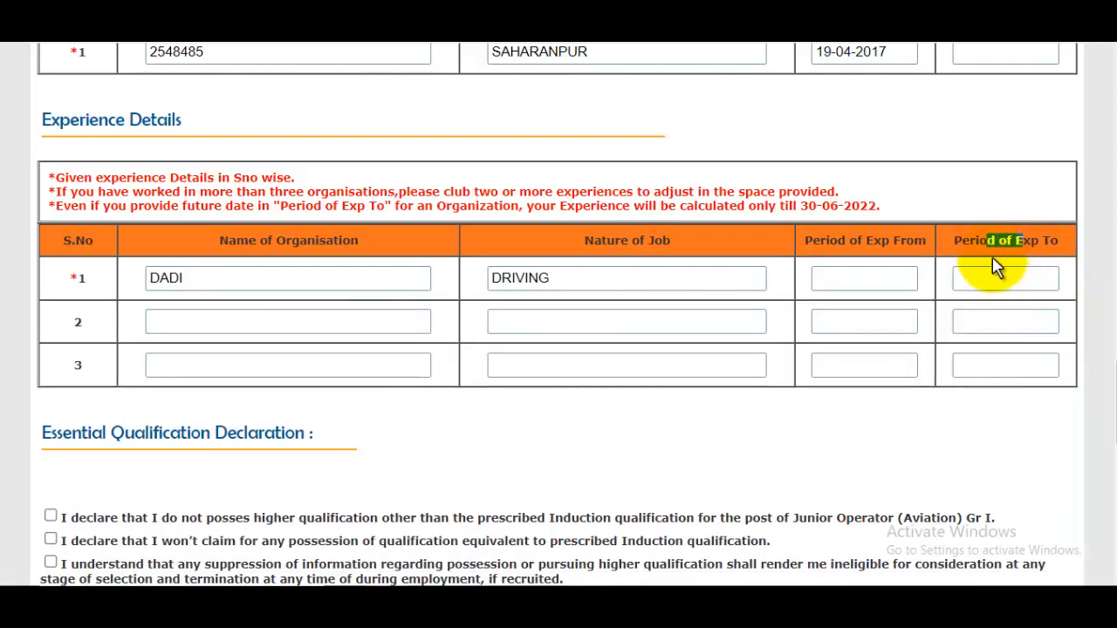
click(1023, 277)
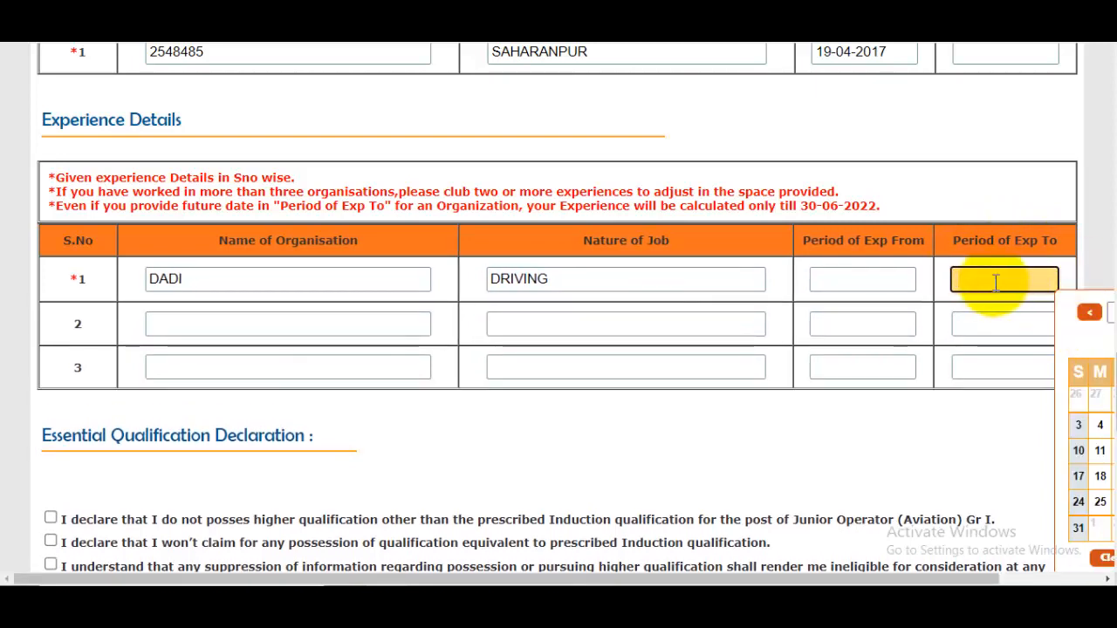
scroll(996, 281, down, 1)
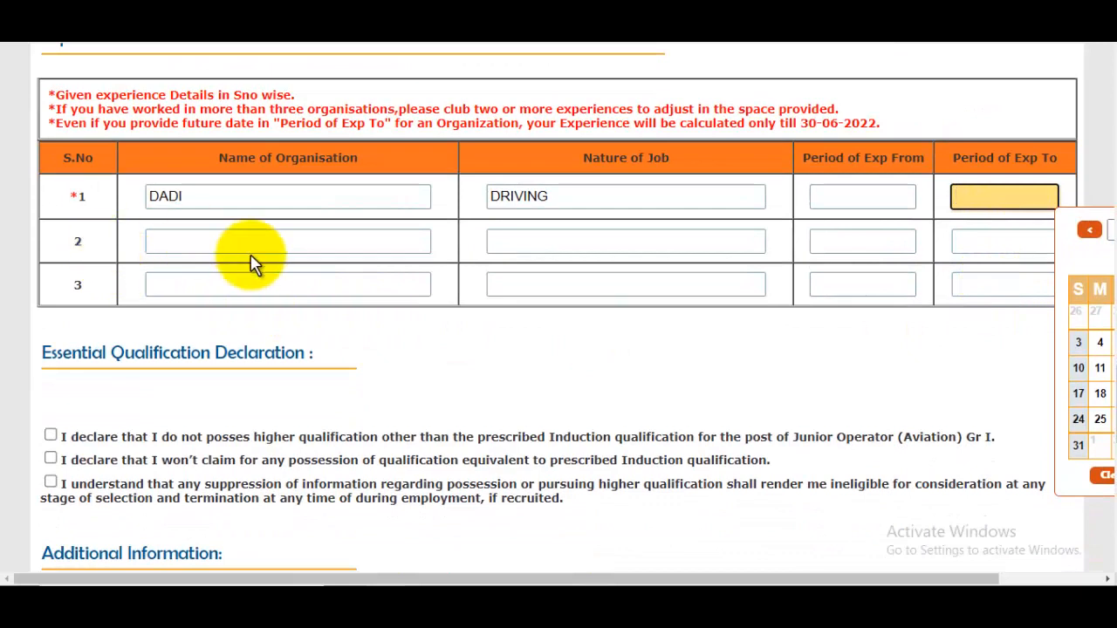
click(245, 246)
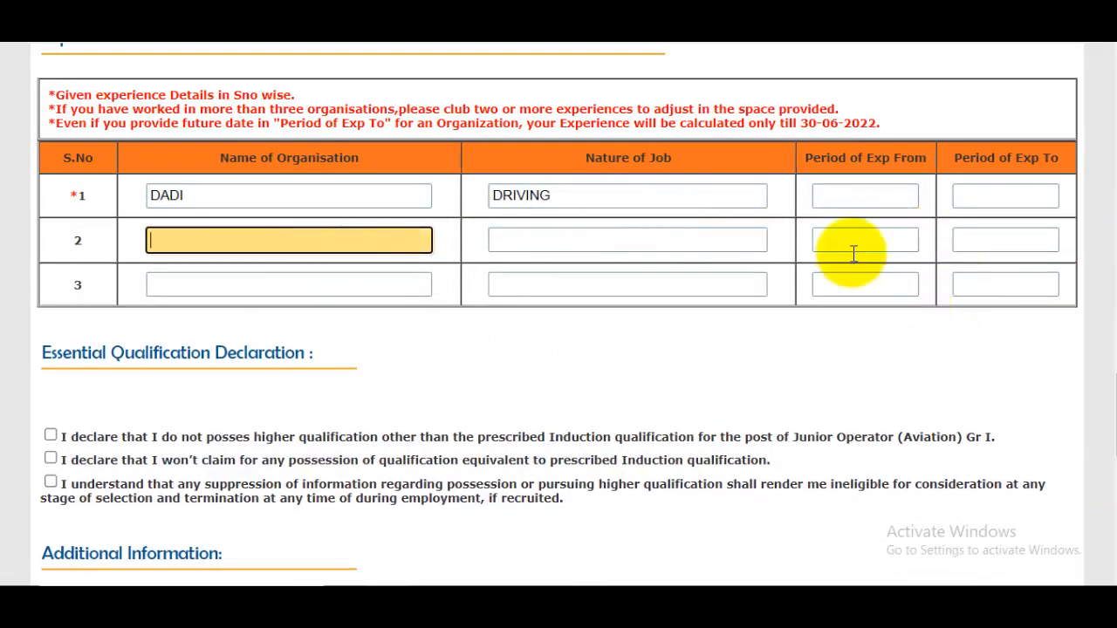
drag(807, 127, 888, 124)
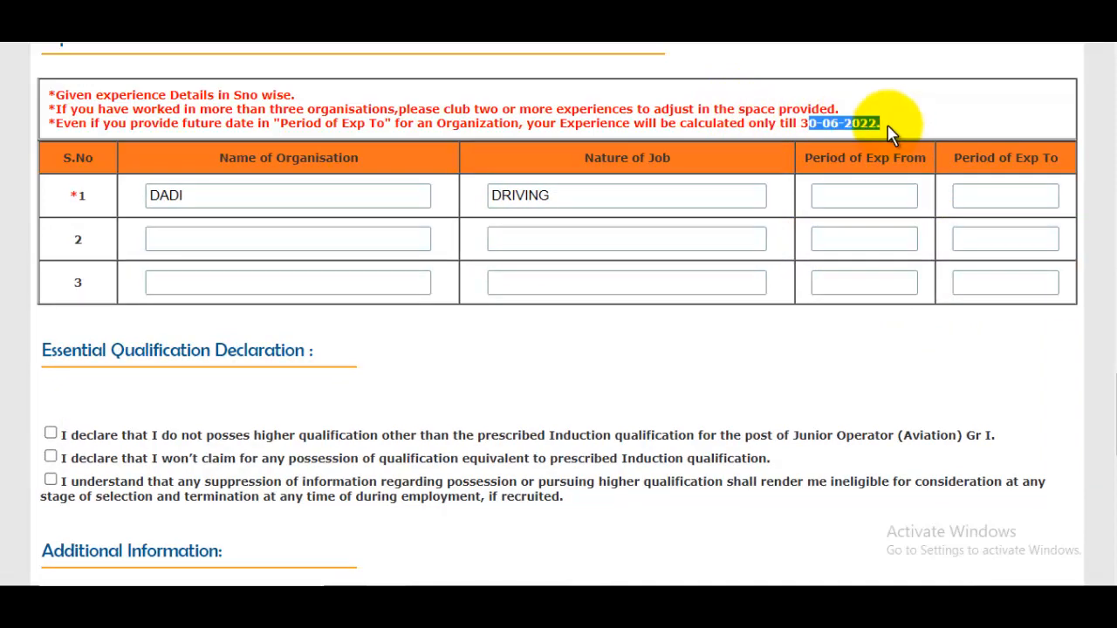
Tick the three essential qualification declarations and enter TAPRI as nearest railway station.
scroll(861, 232, down, 3)
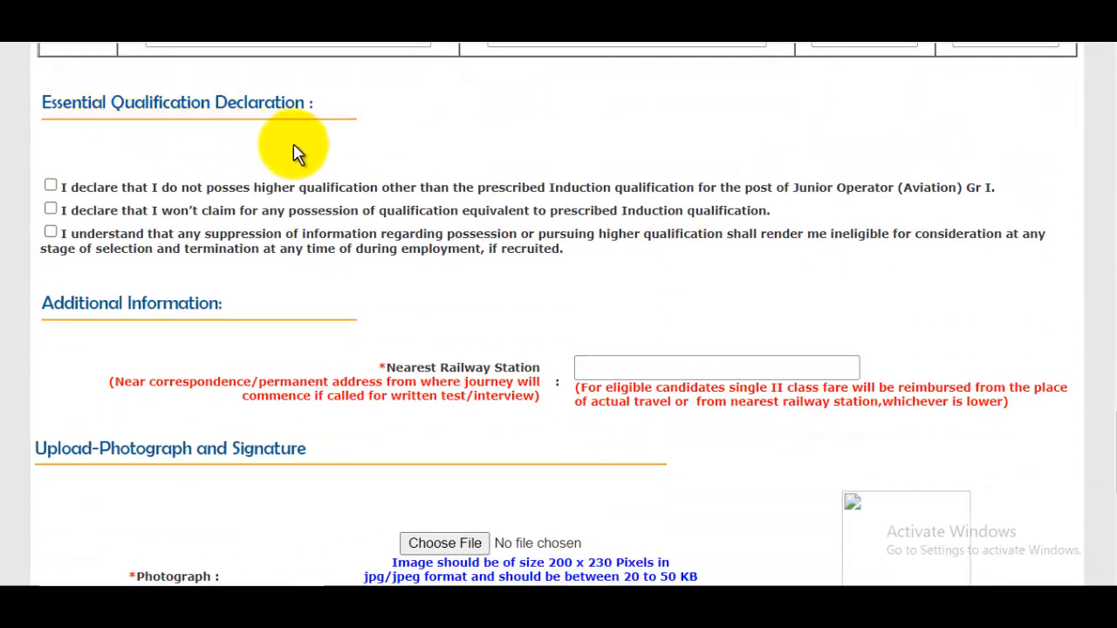
click(51, 186)
click(51, 208)
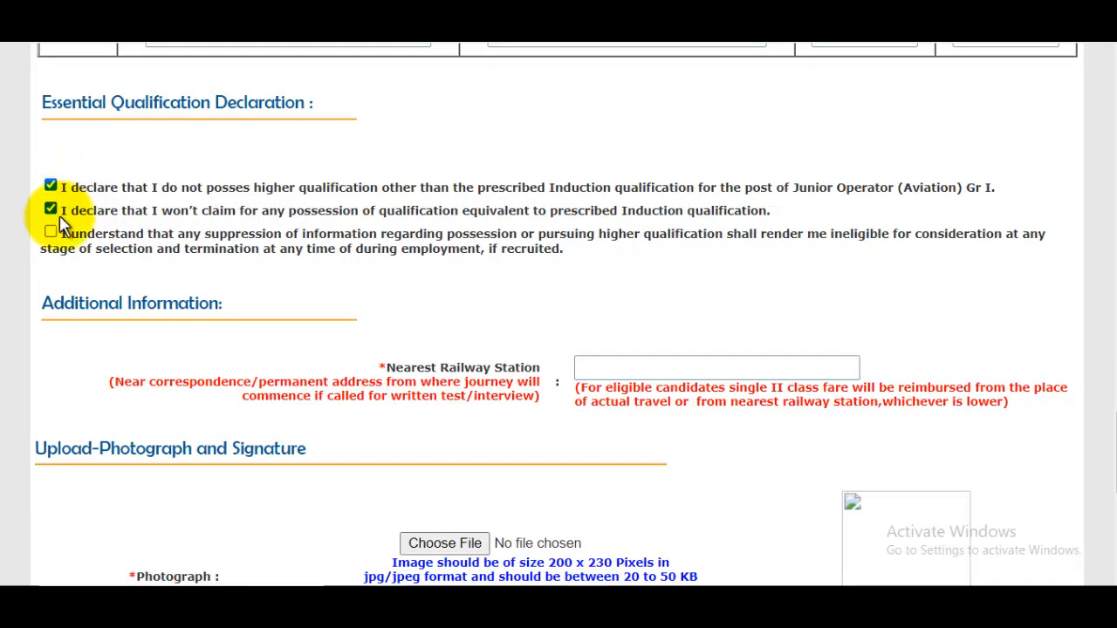
click(50, 232)
scroll(410, 240, down, 2)
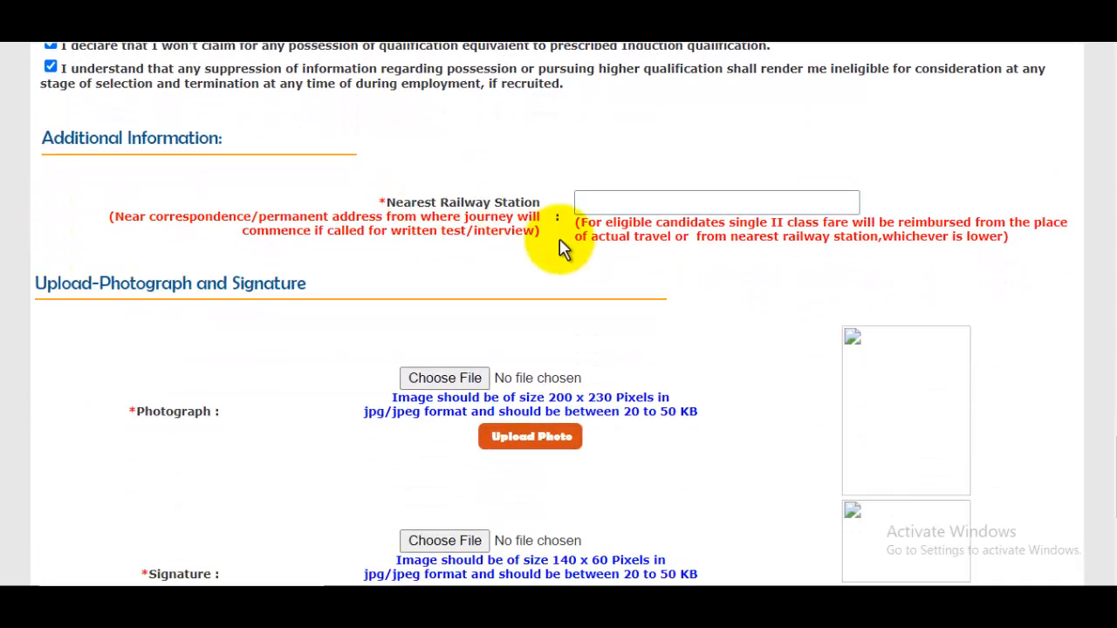
click(638, 201)
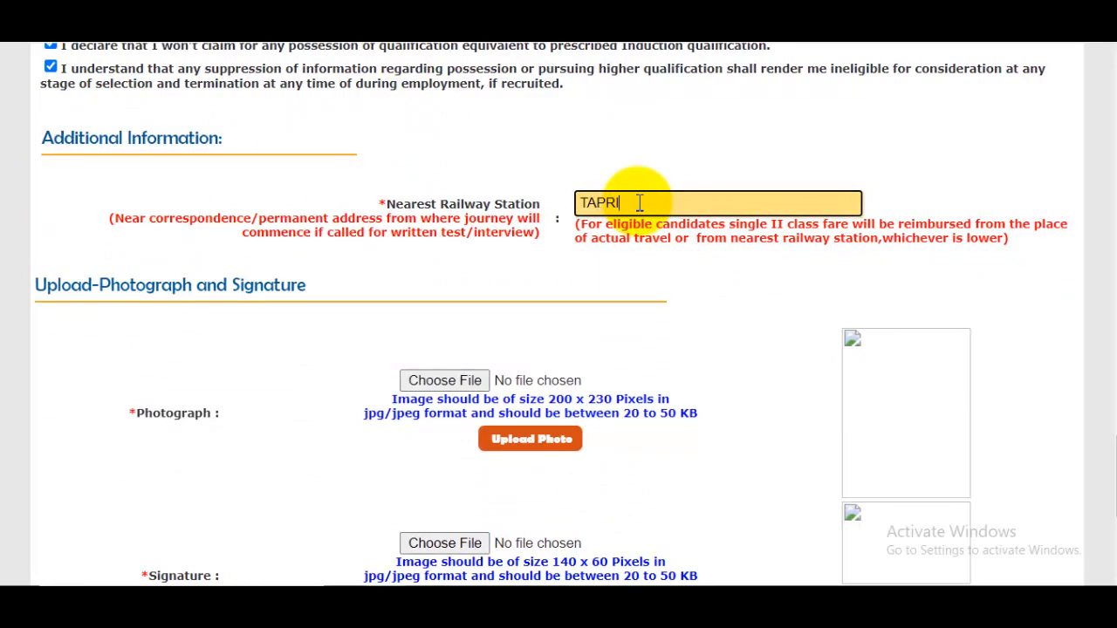
text(TAPRI)
scroll(641, 200, down, 2)
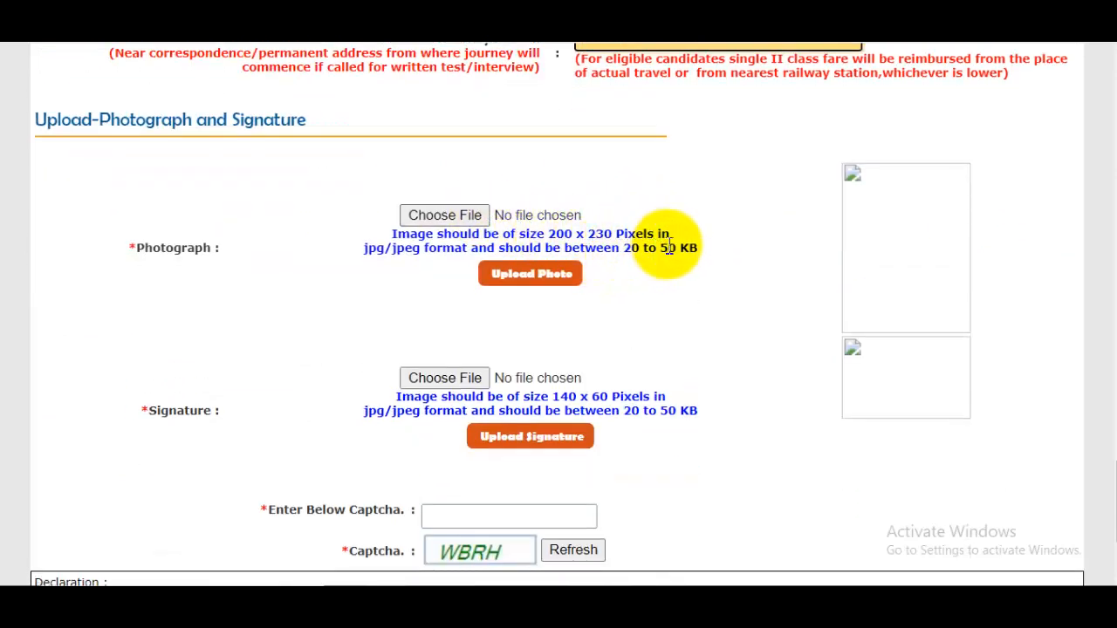
Upload the photograph, then try uploading the Ioclsign image as the signature.
click(457, 219)
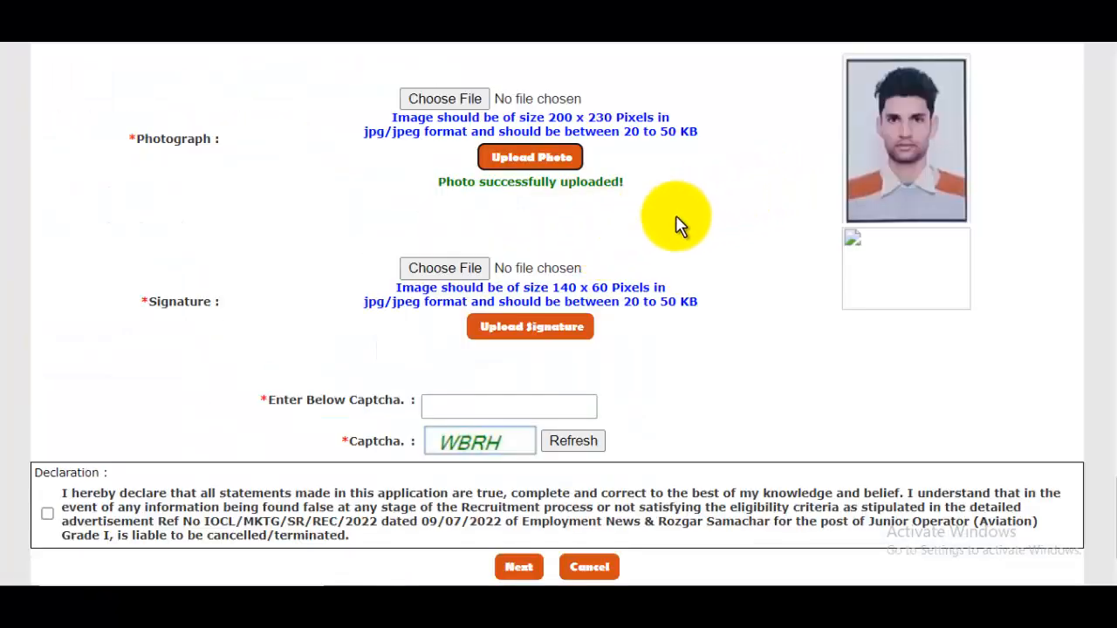
click(447, 269)
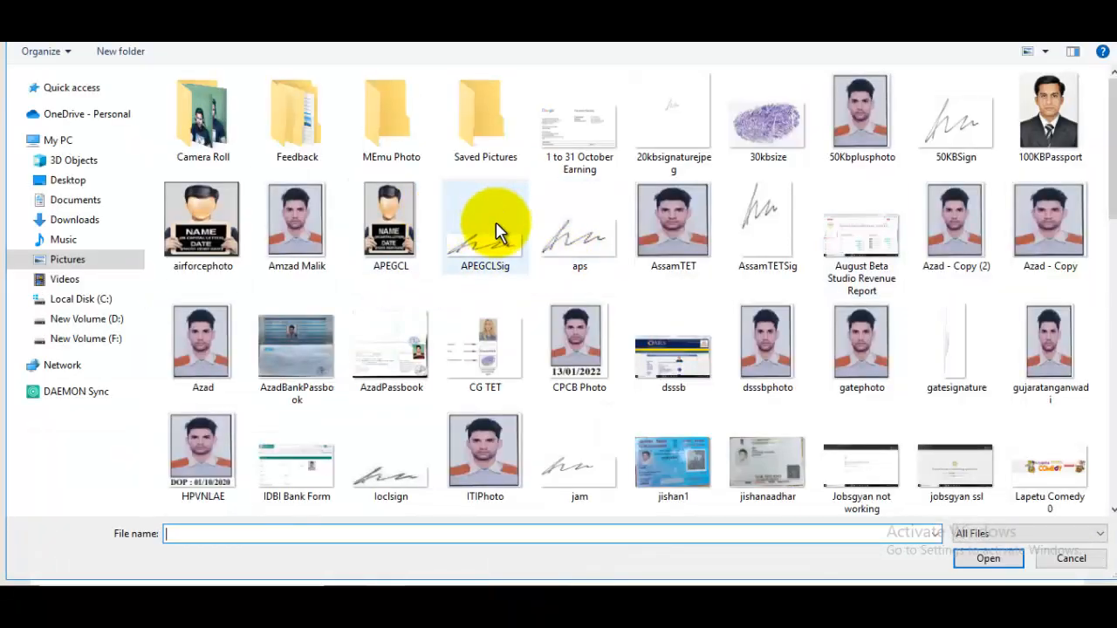
click(497, 232)
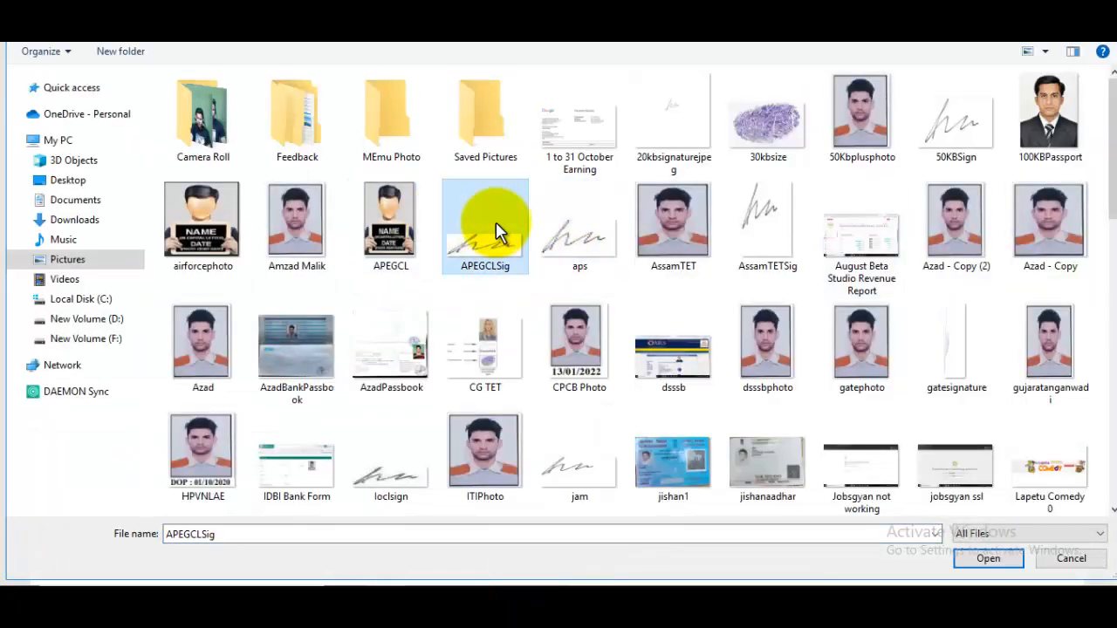
text(io)
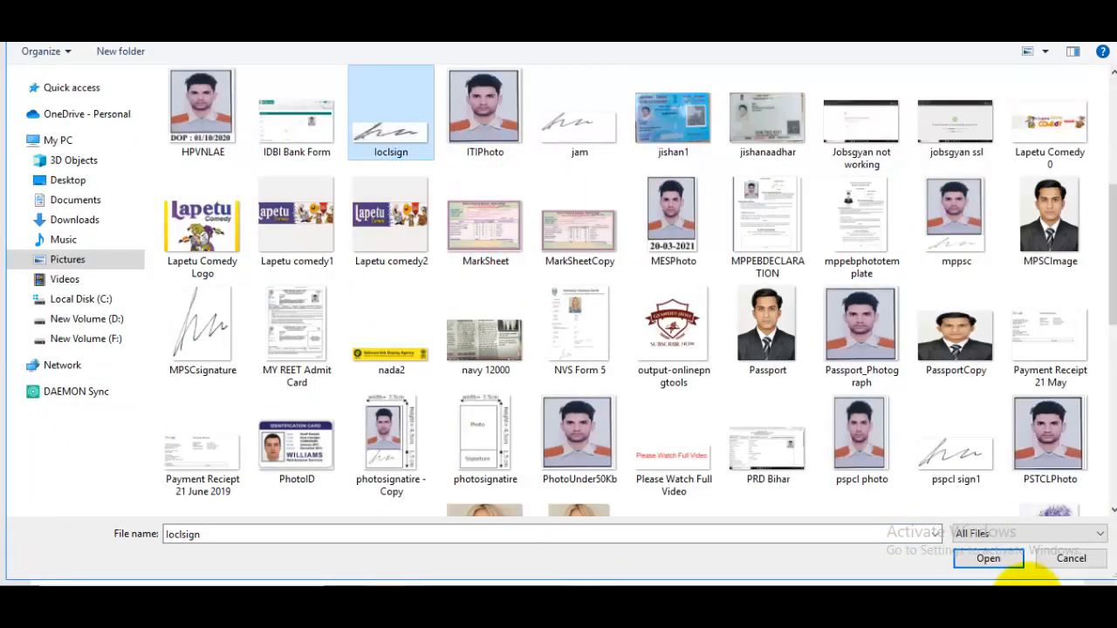
click(1004, 566)
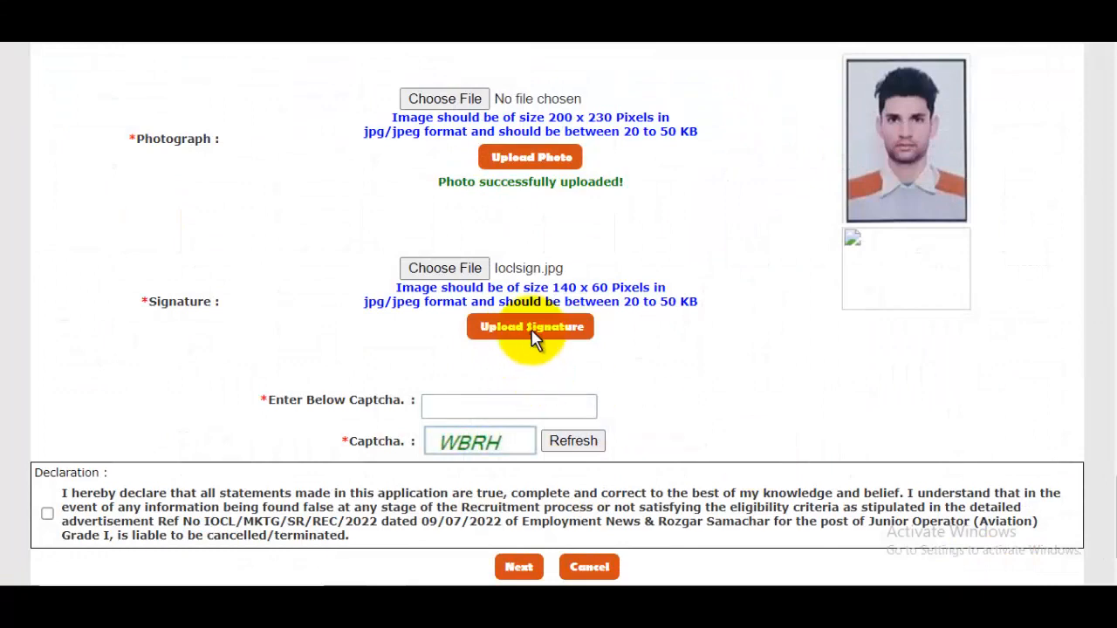
click(534, 328)
scroll(878, 274, down, 1)
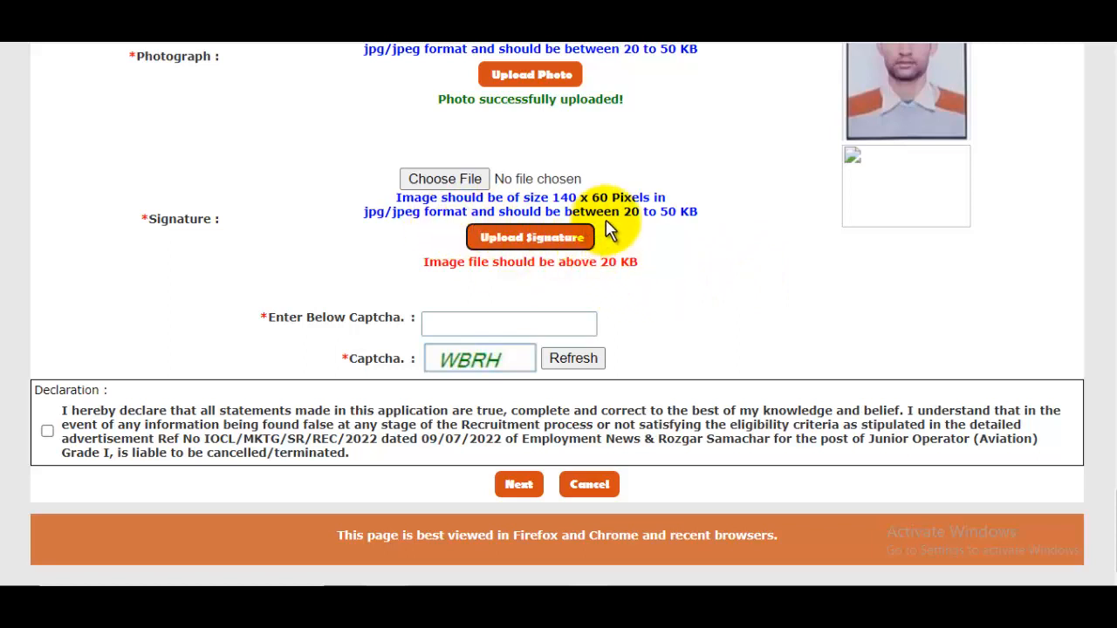
After the 20 KB rejection, upload 20kbsignaturejpeg.jpg as the signature instead.
click(481, 178)
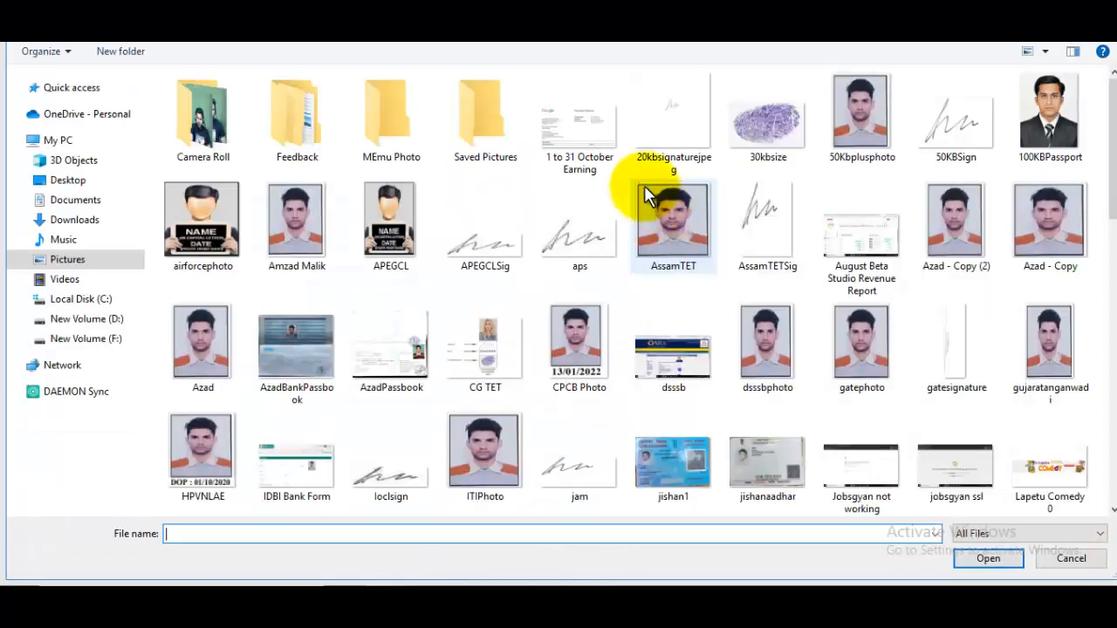
click(669, 144)
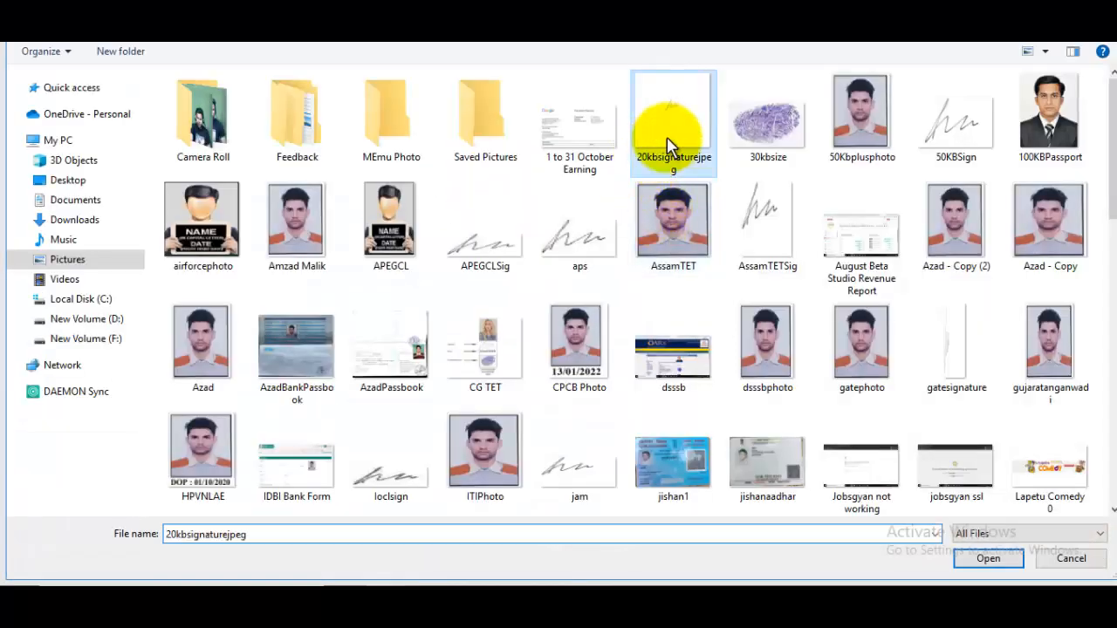
click(989, 557)
click(516, 247)
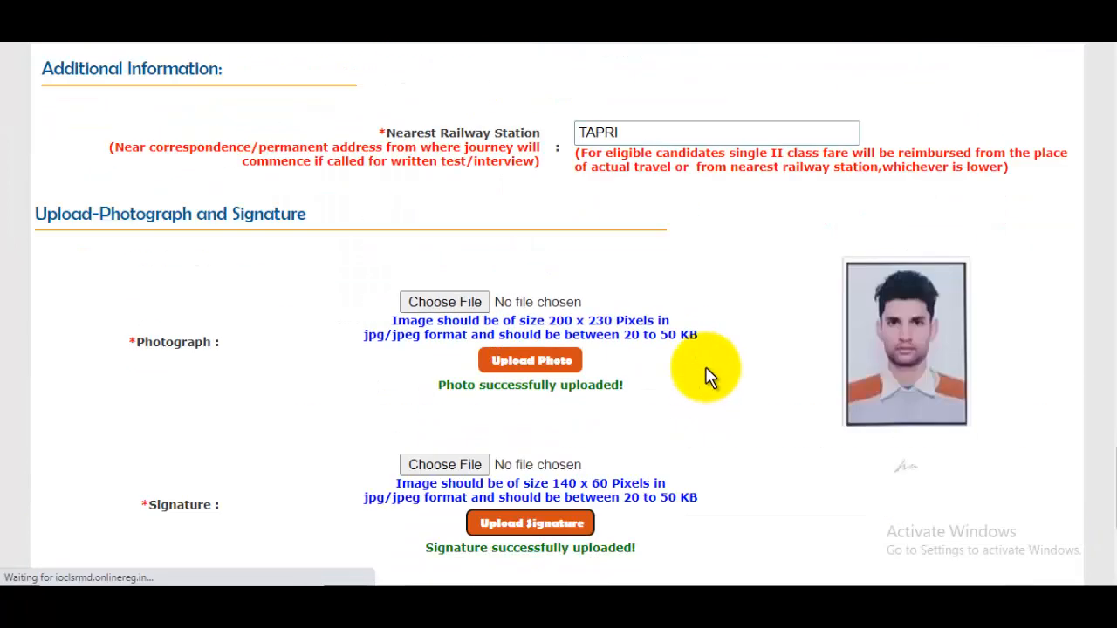
Tick the final declaration, continue, and accept the no-vacancy alert placing the applicant under UR.
scroll(870, 419, down, 2)
scroll(827, 384, down, 2)
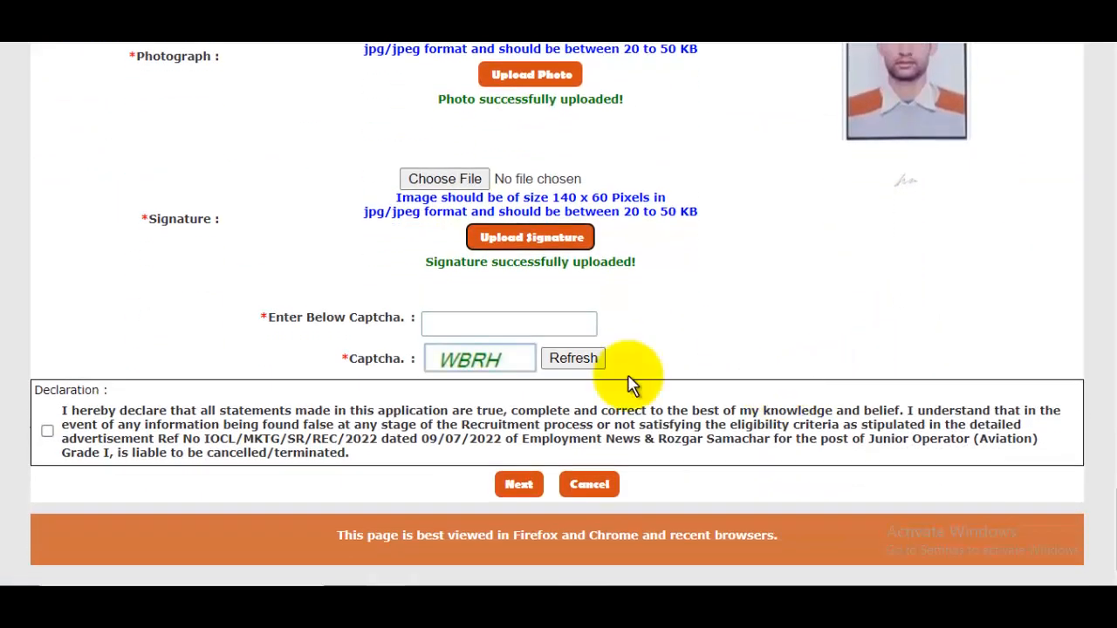
click(480, 321)
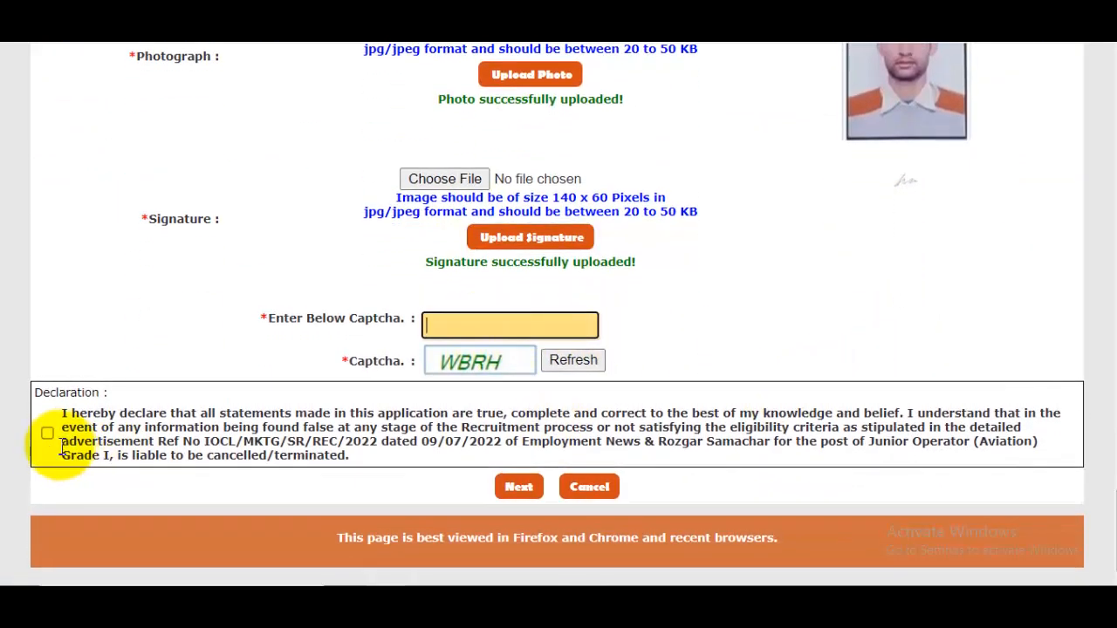
click(47, 431)
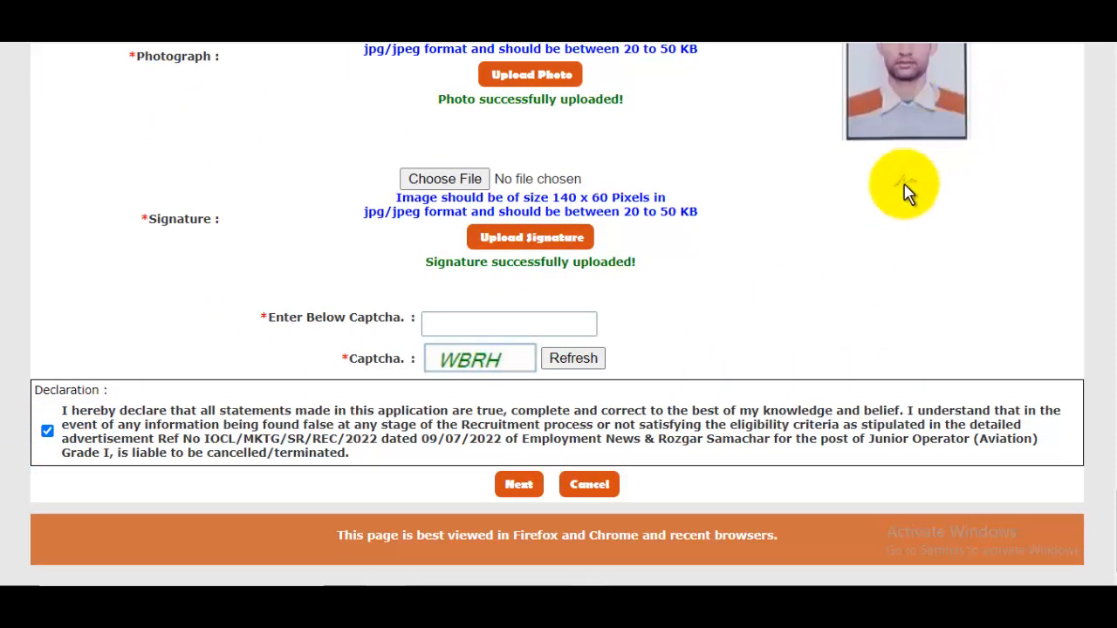
click(538, 487)
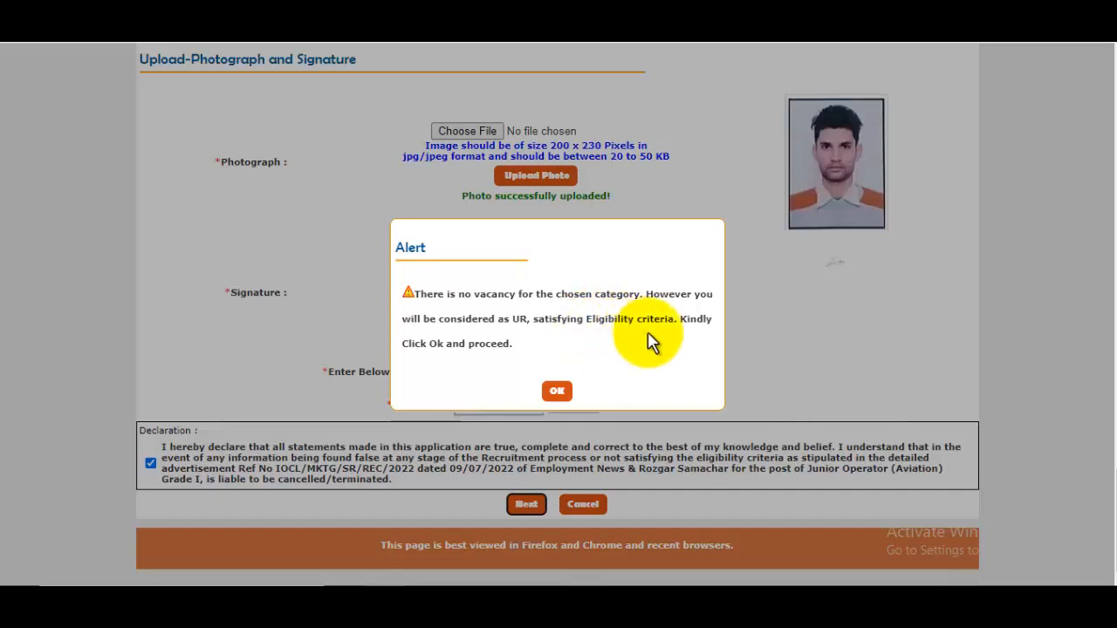
click(558, 391)
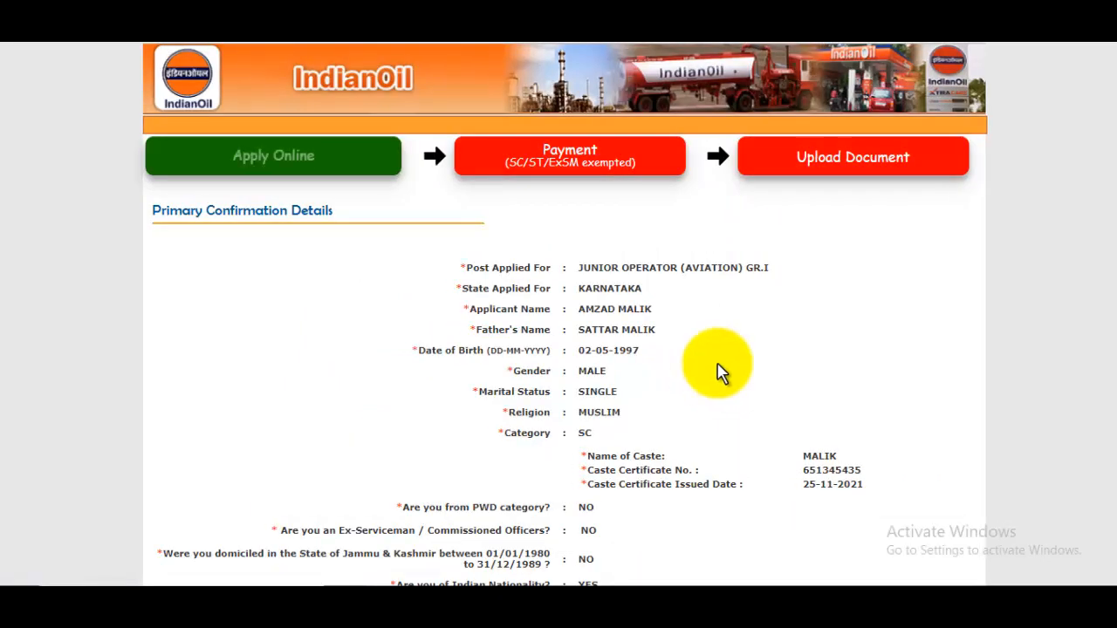
Review the confirmation page, enter the captcha and tick 'I confirm that'.
scroll(718, 371, down, 15)
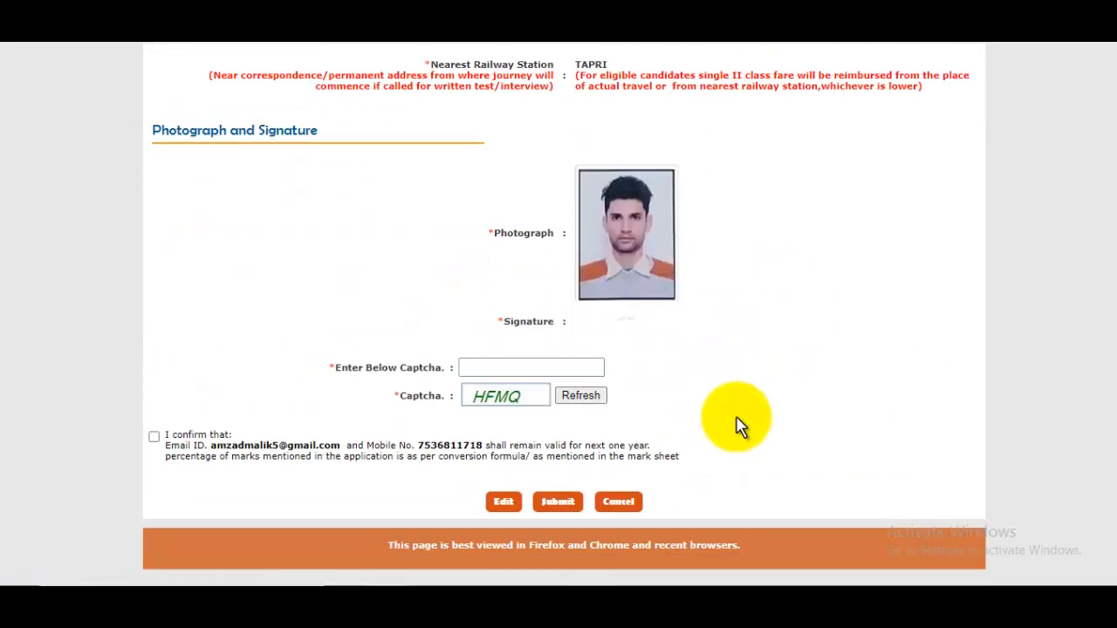
click(483, 367)
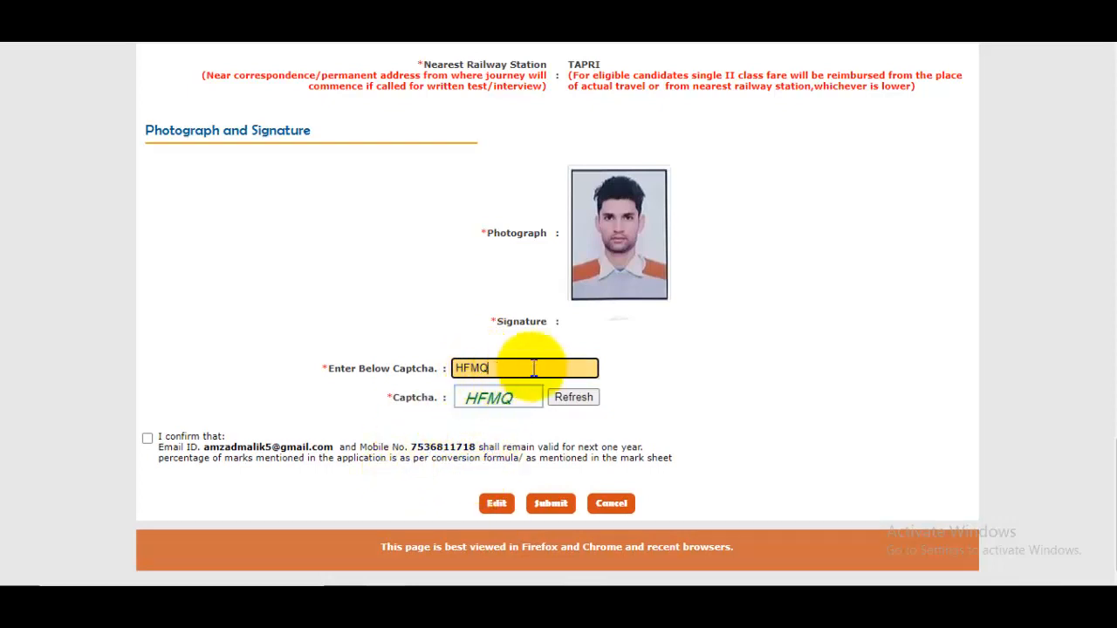
click(151, 442)
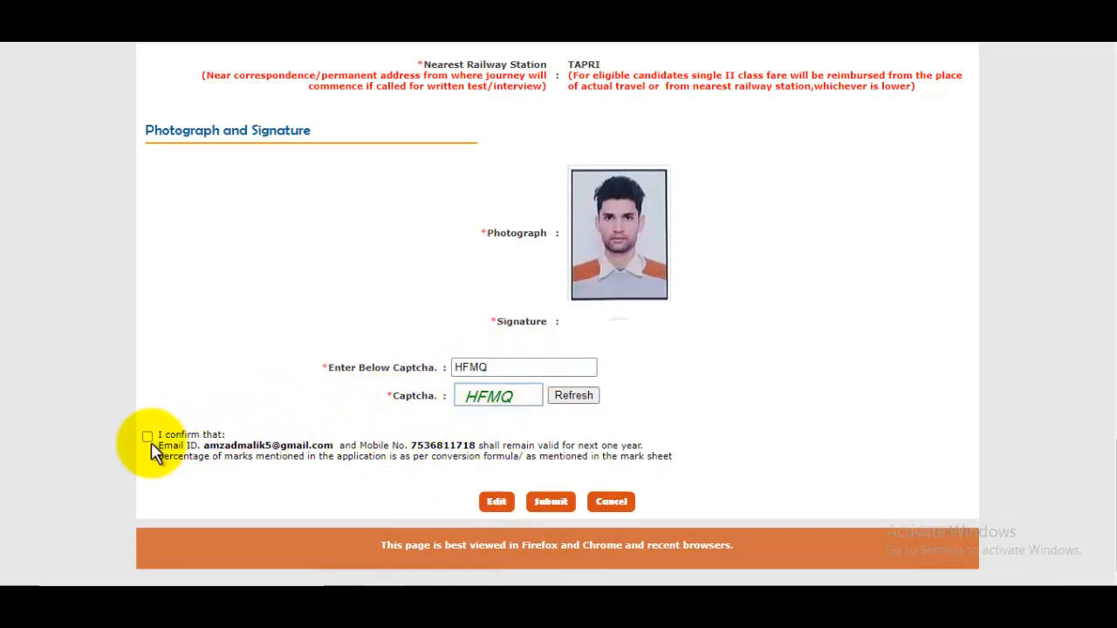
click(149, 437)
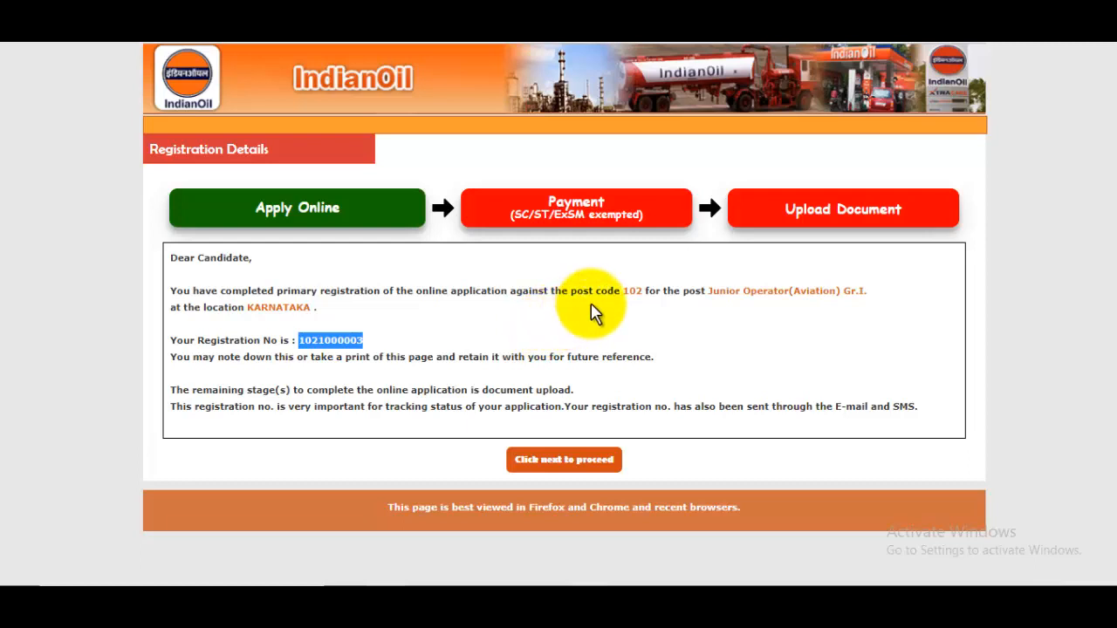
Note the issued registration number for post code 102 and proceed to Candidate Login.
double_click(632, 292)
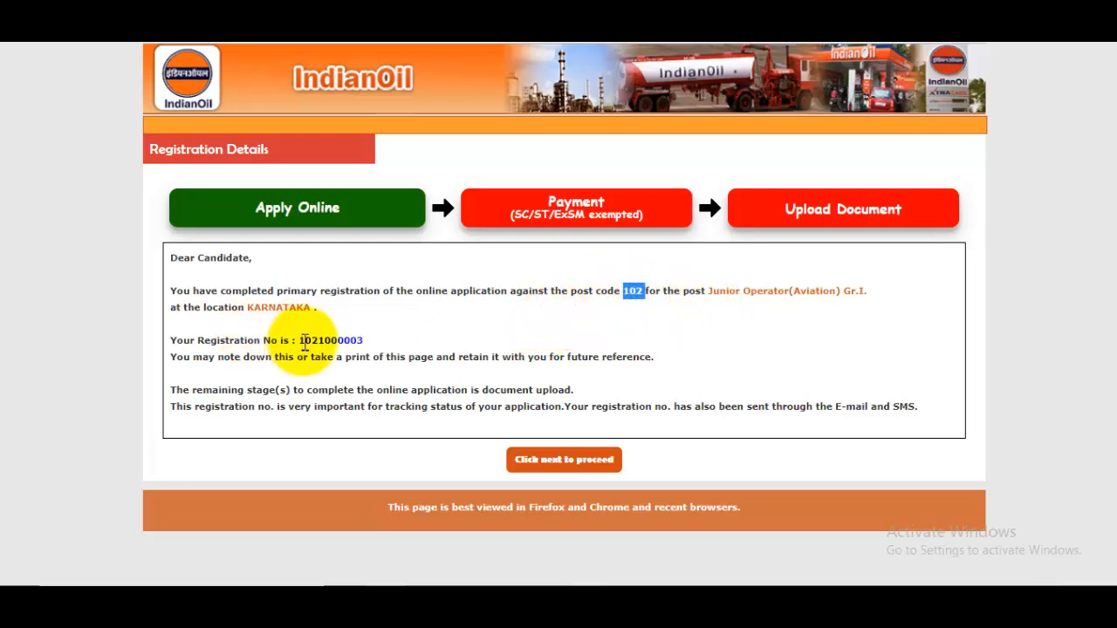
drag(299, 340, 366, 341)
click(528, 323)
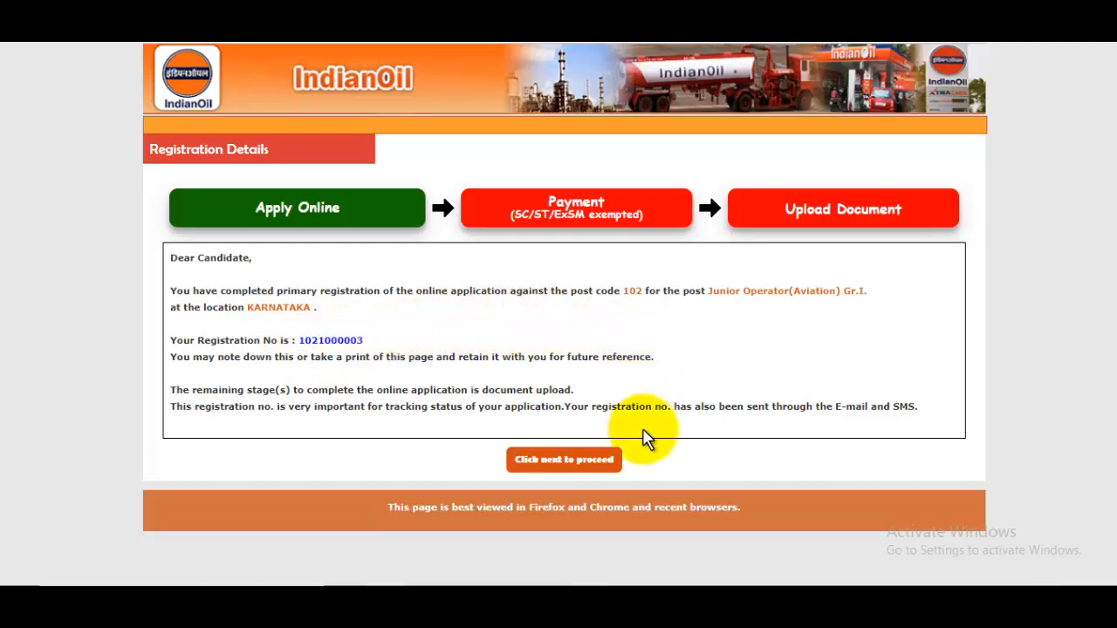
click(595, 470)
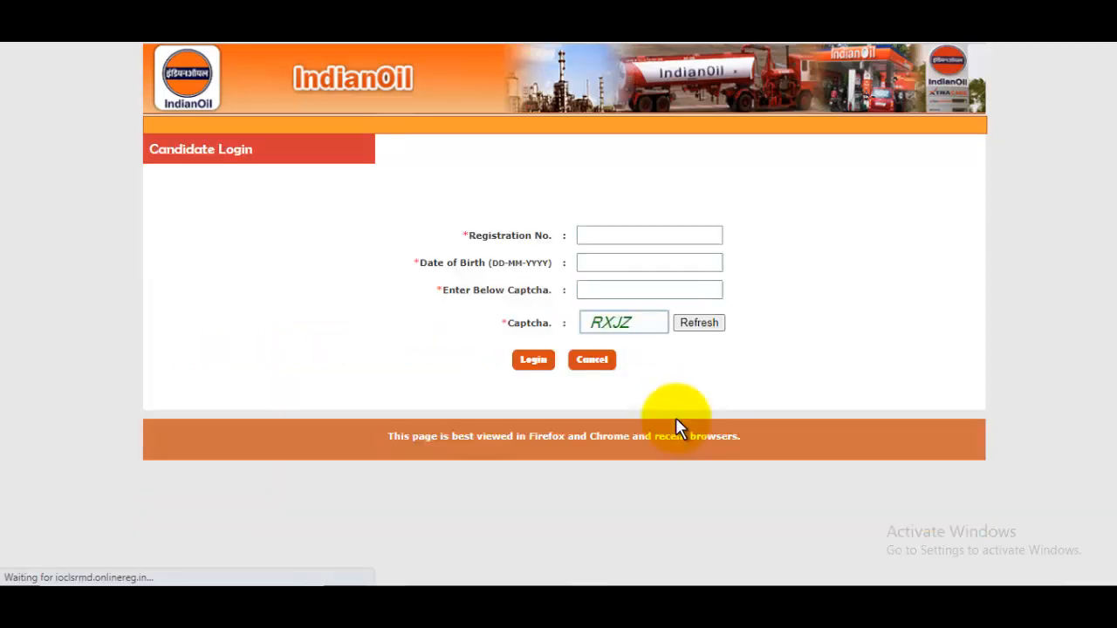
Log in with the registration number, date of birth and displayed captcha.
click(643, 238)
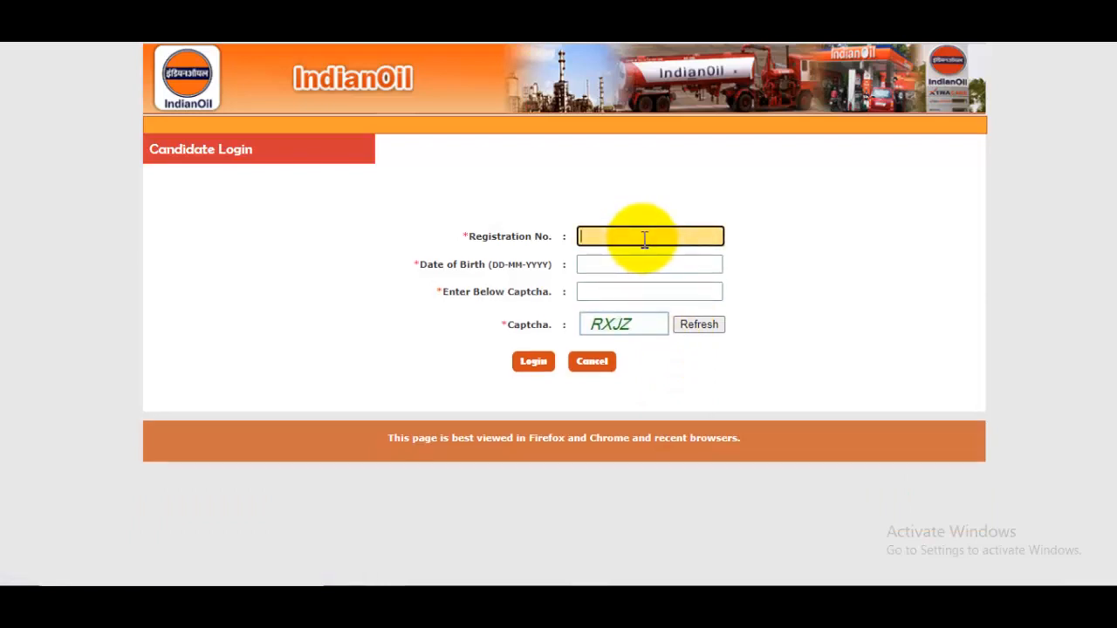
click(599, 265)
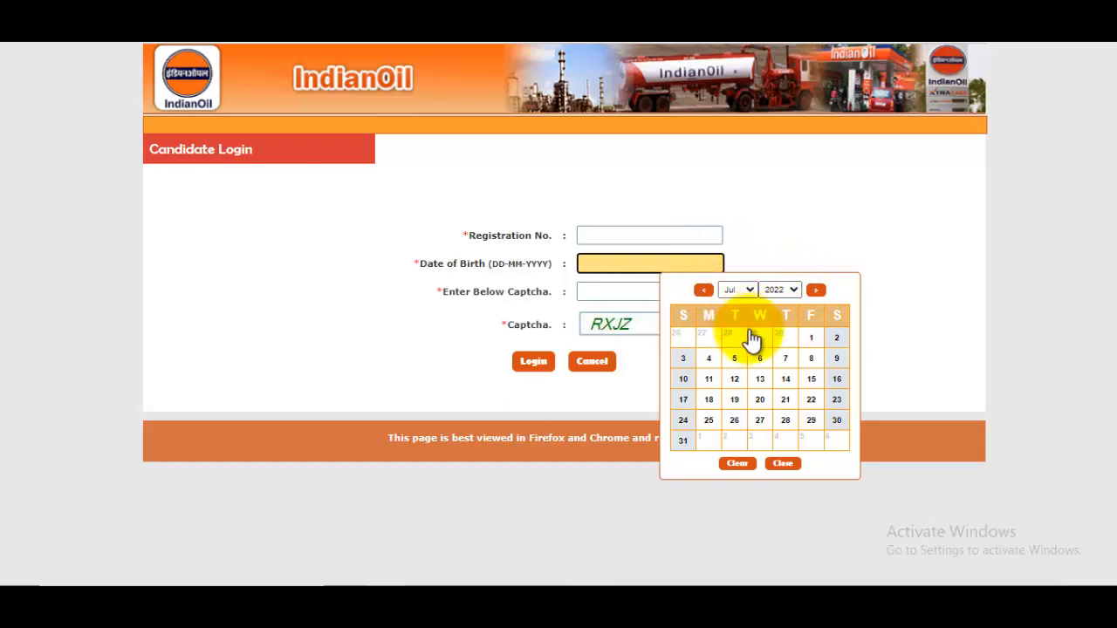
click(616, 294)
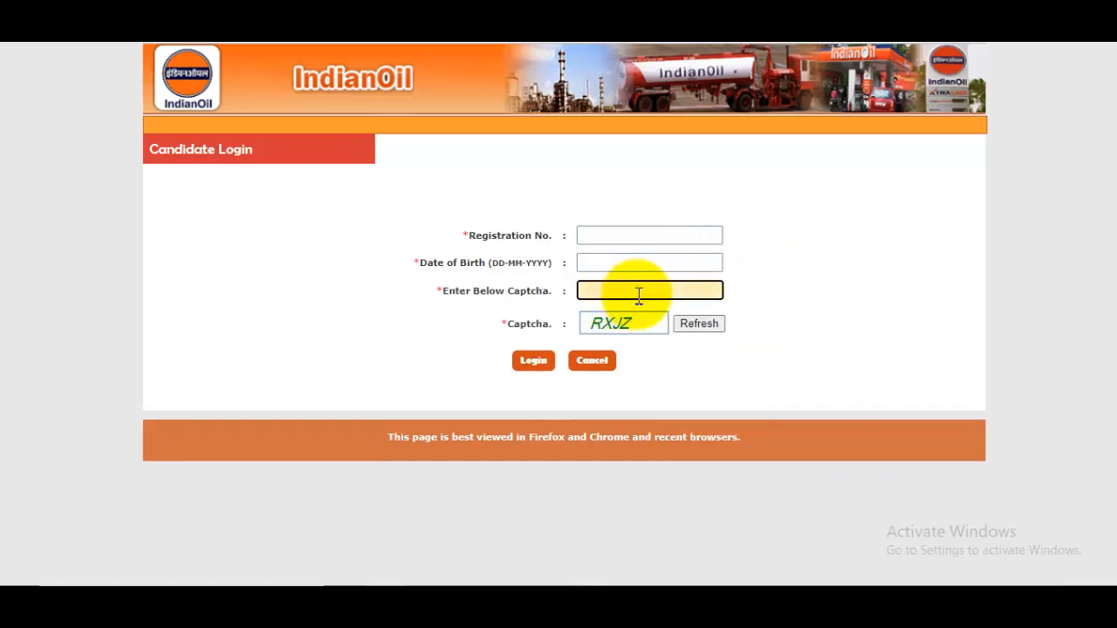
click(536, 363)
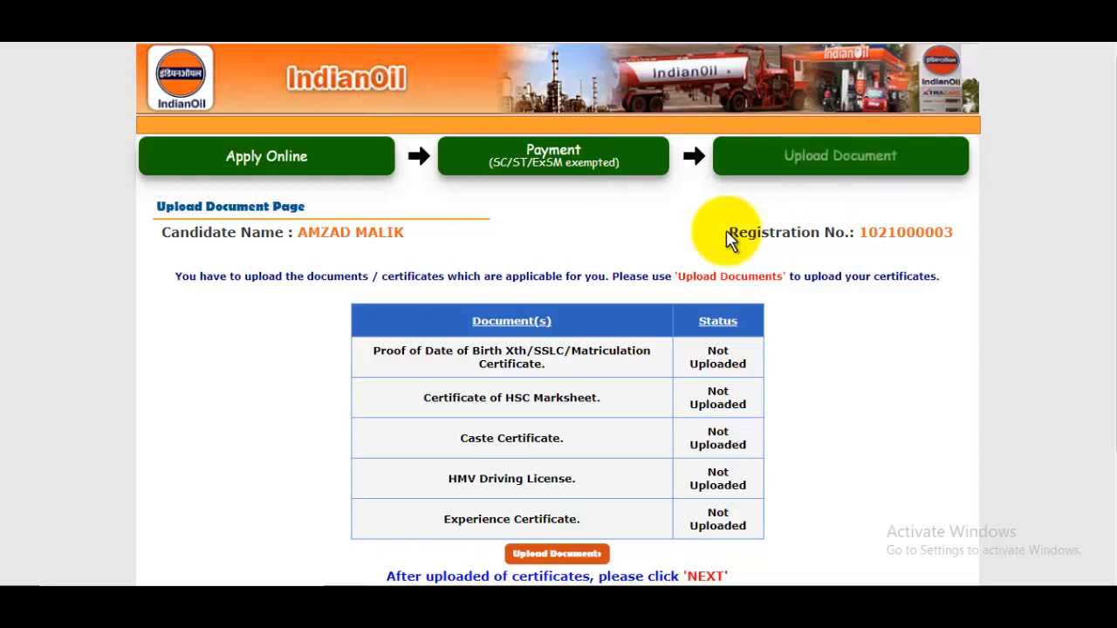
Upload 33.pdf from Downloads as the Proof of Date of Birth certificate.
scroll(695, 299, down, 1)
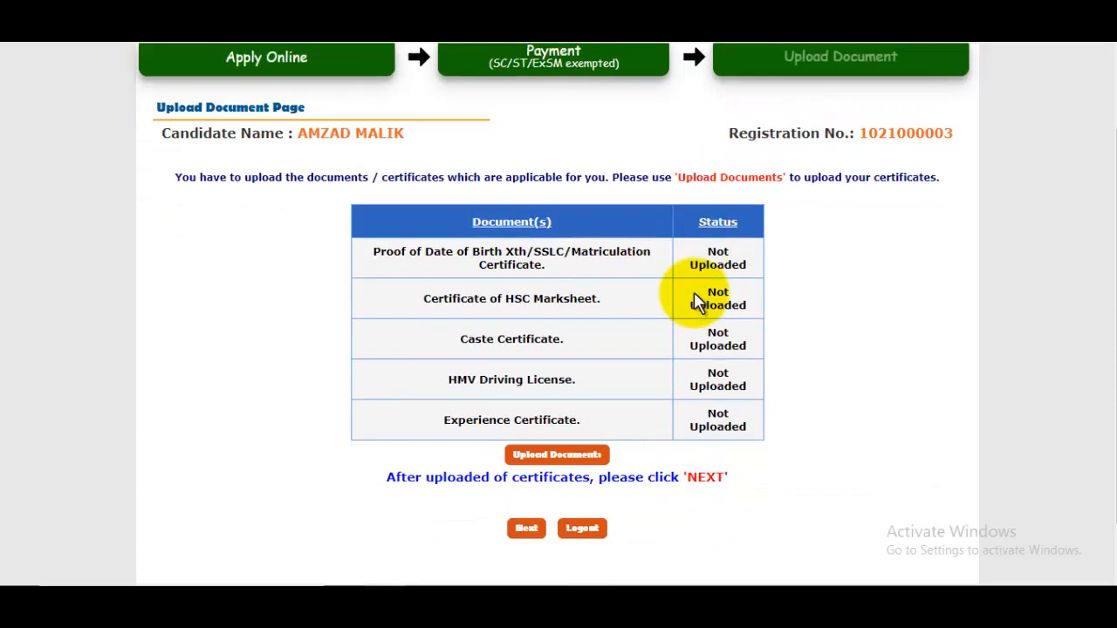
scroll(696, 299, down, 1)
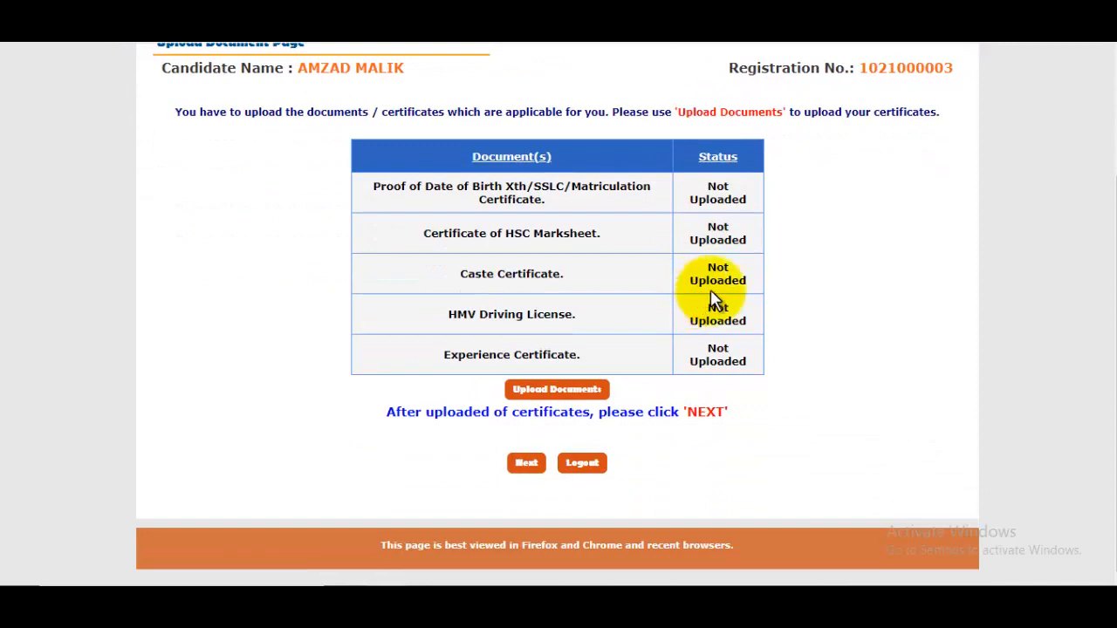
click(609, 389)
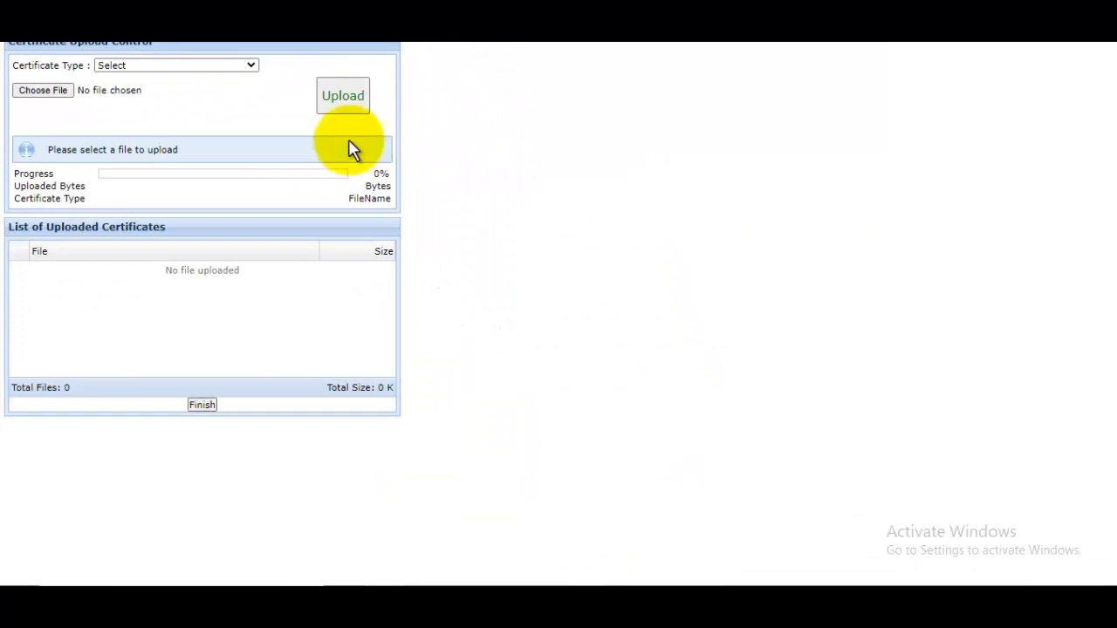
click(148, 66)
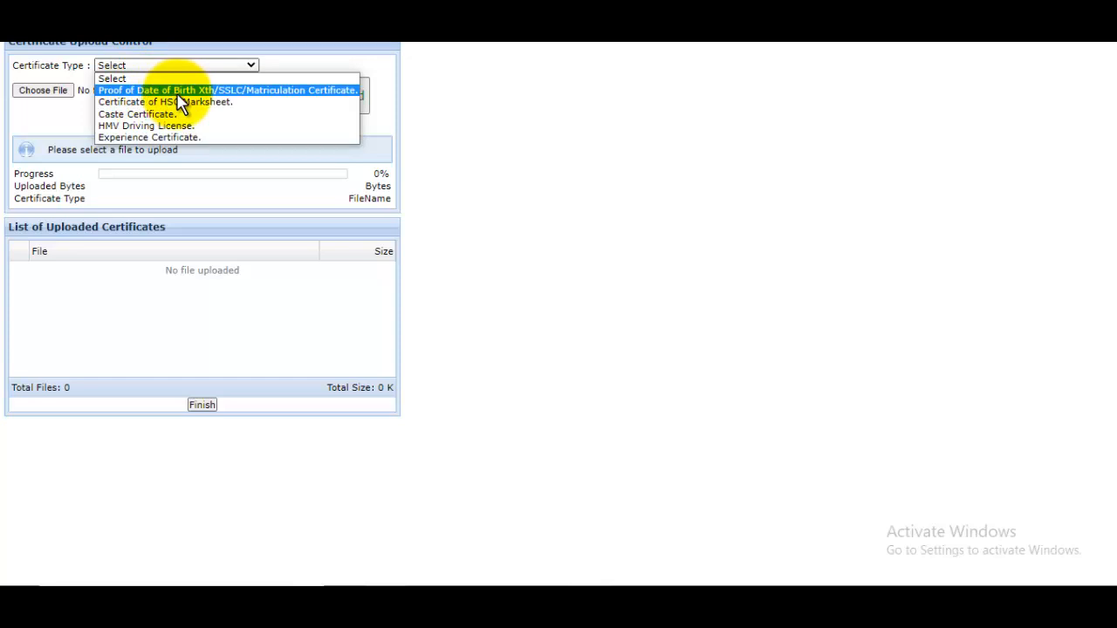
click(177, 92)
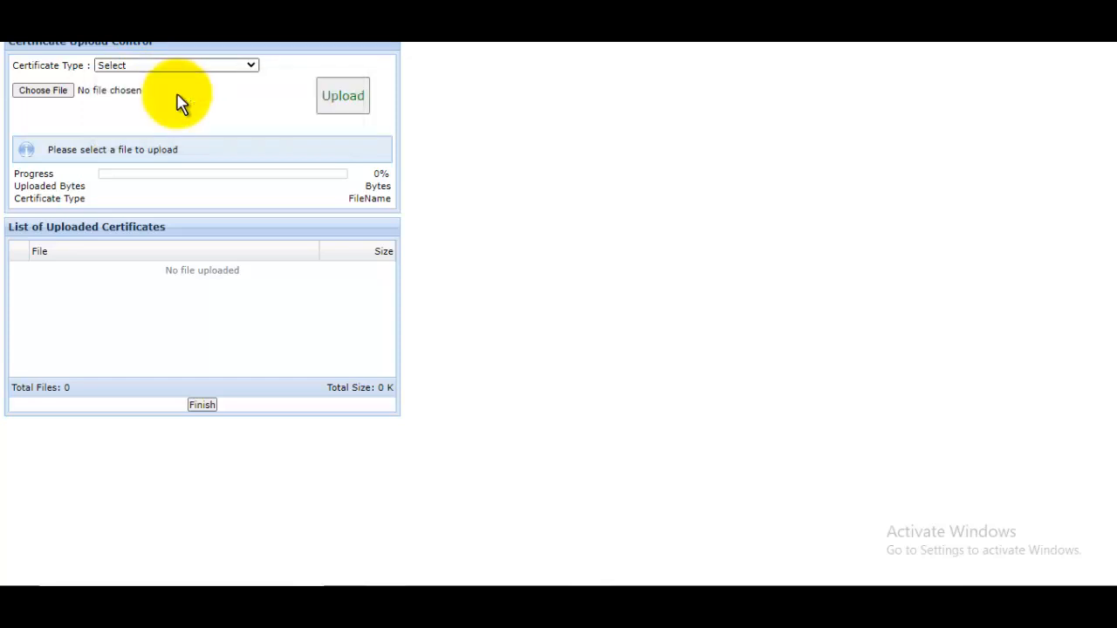
click(45, 91)
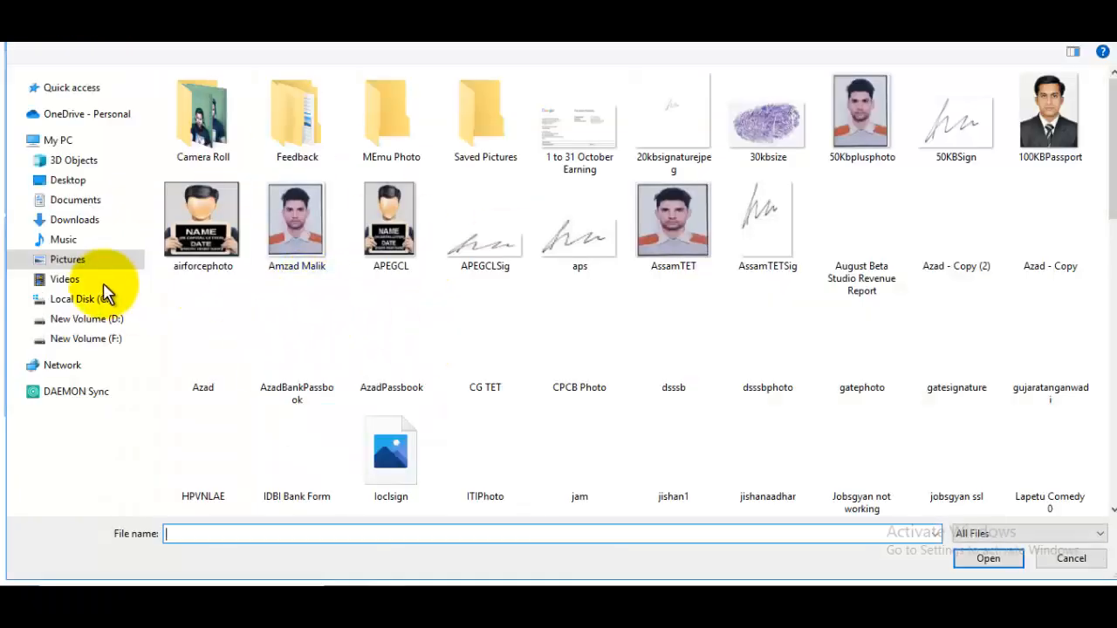
click(74, 222)
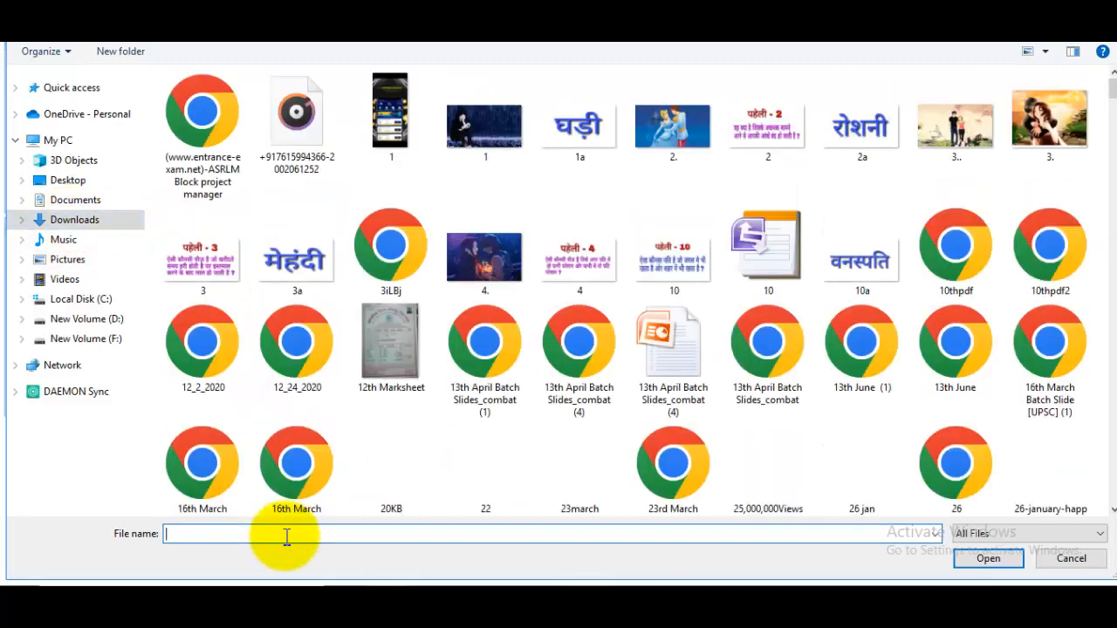
text(33.pdf)
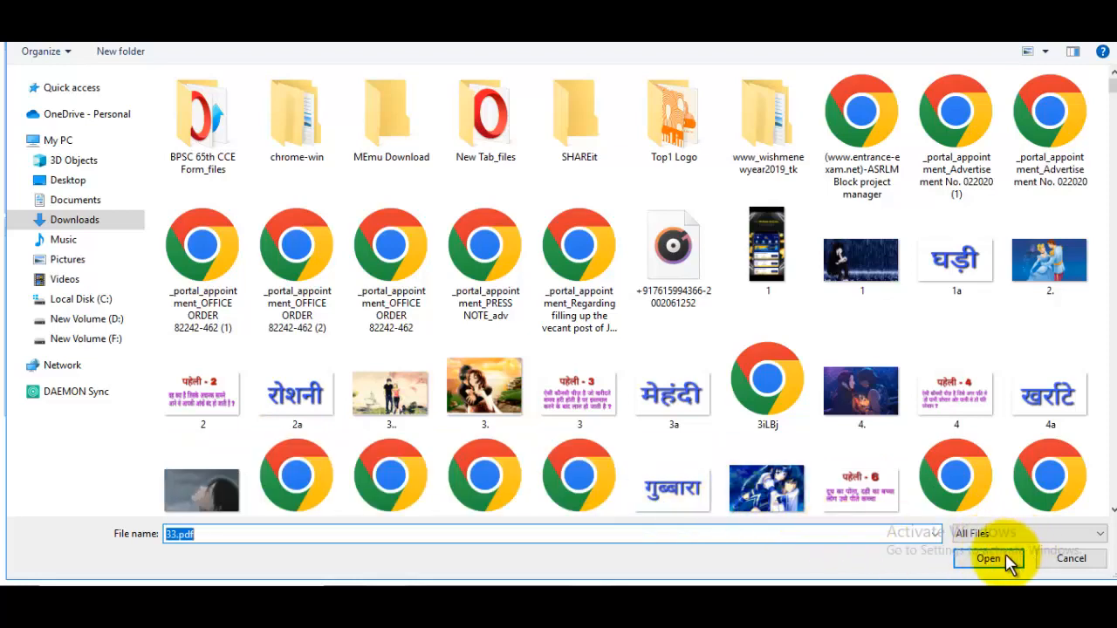
click(987, 559)
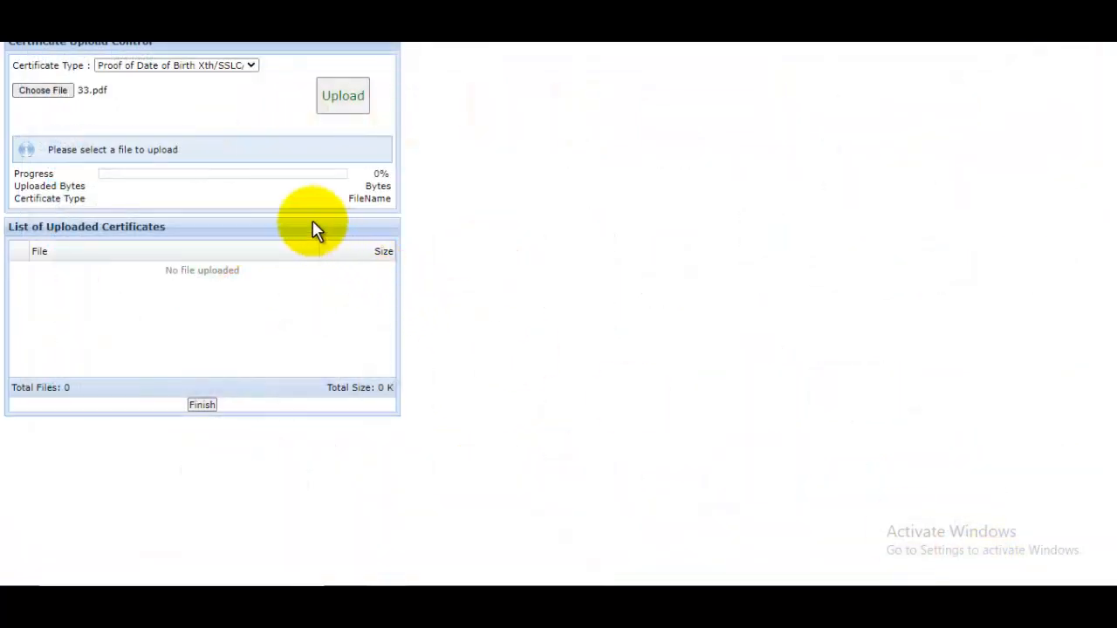
click(356, 99)
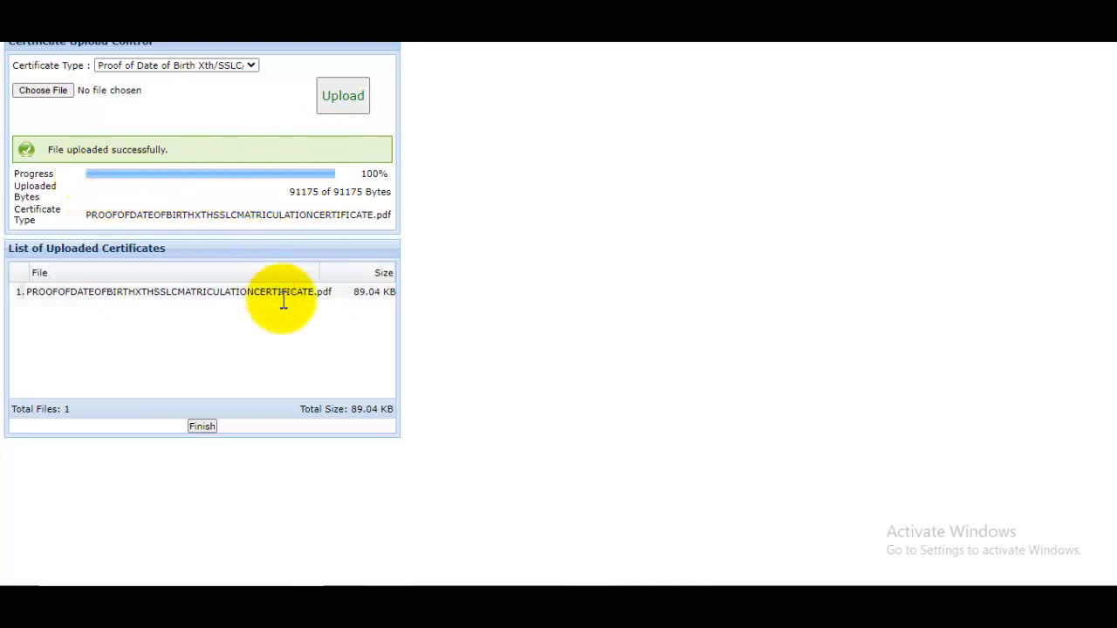
click(155, 67)
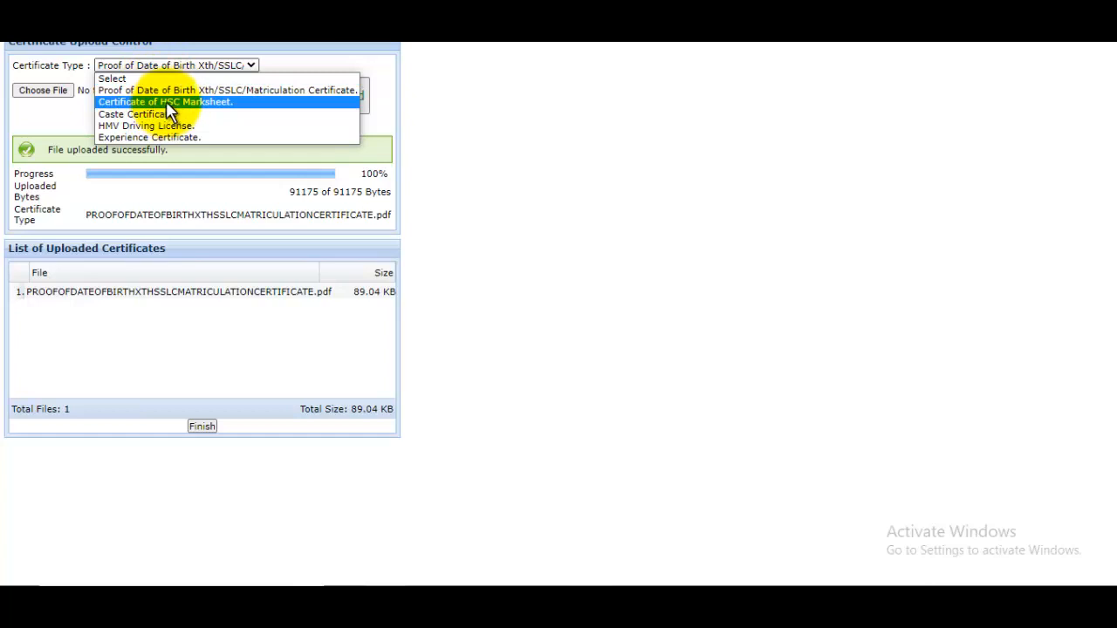
Upload 33.pdf as the Certificate of HSC Marksheet.
click(166, 102)
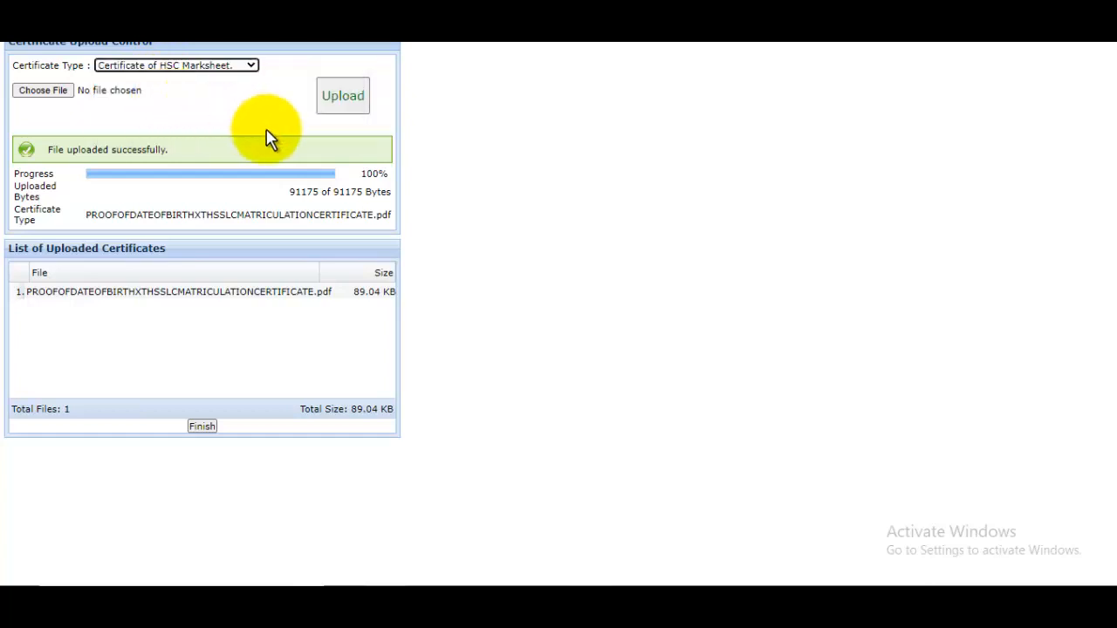
click(59, 89)
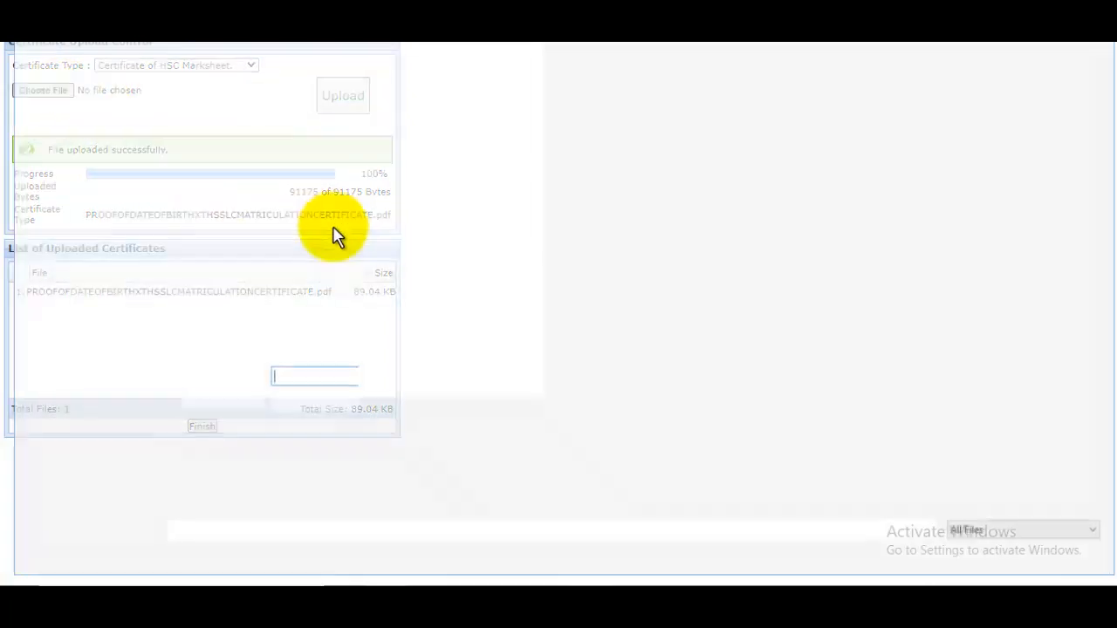
text(33)
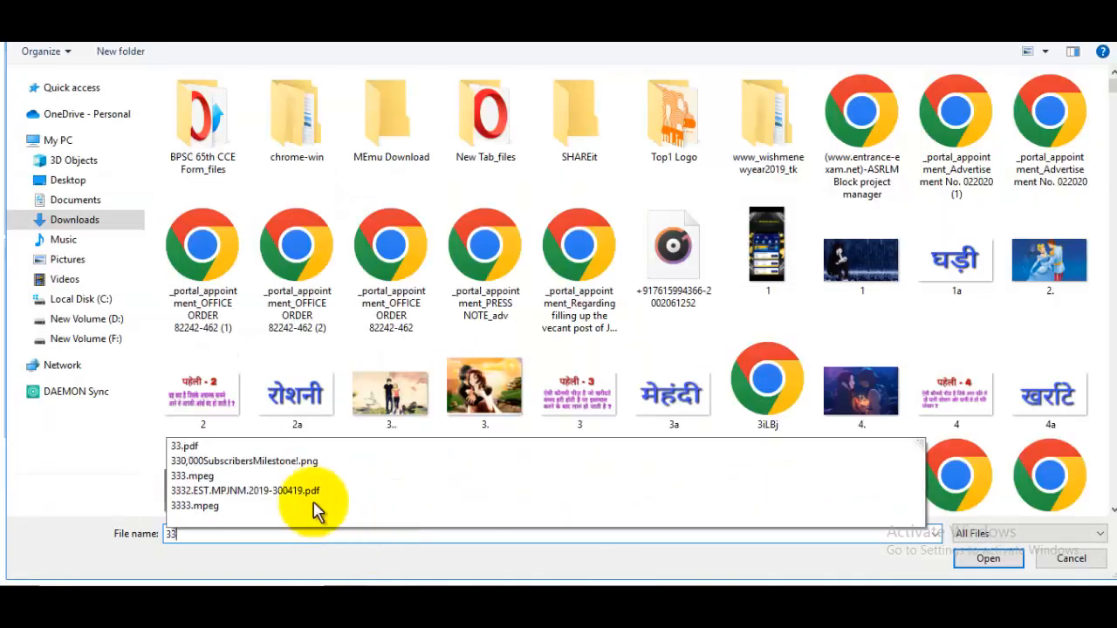
click(218, 489)
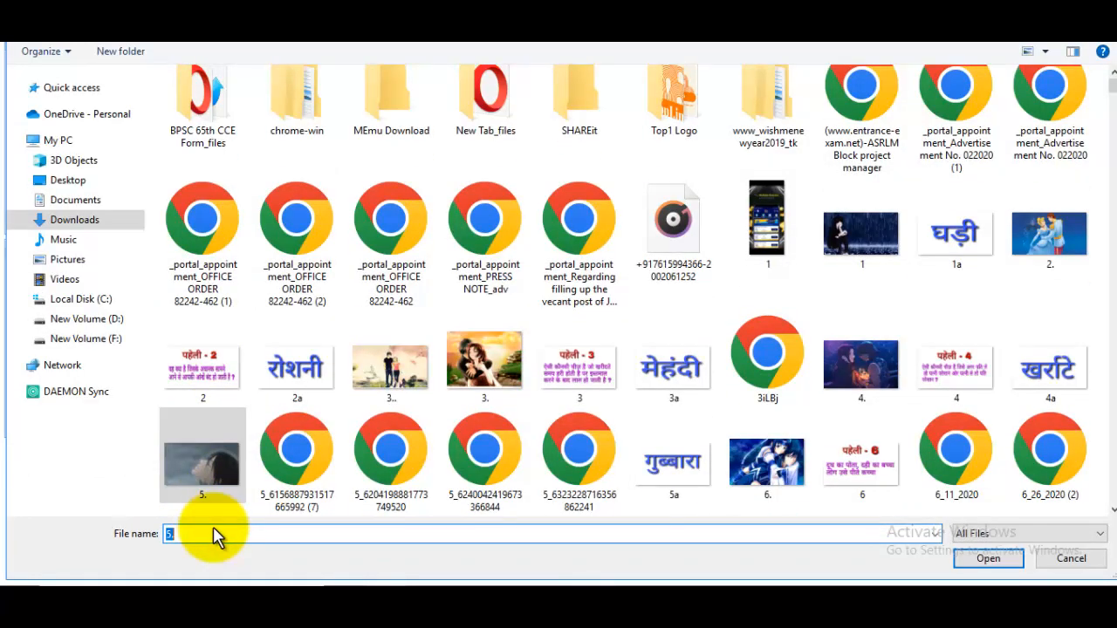
text(33)
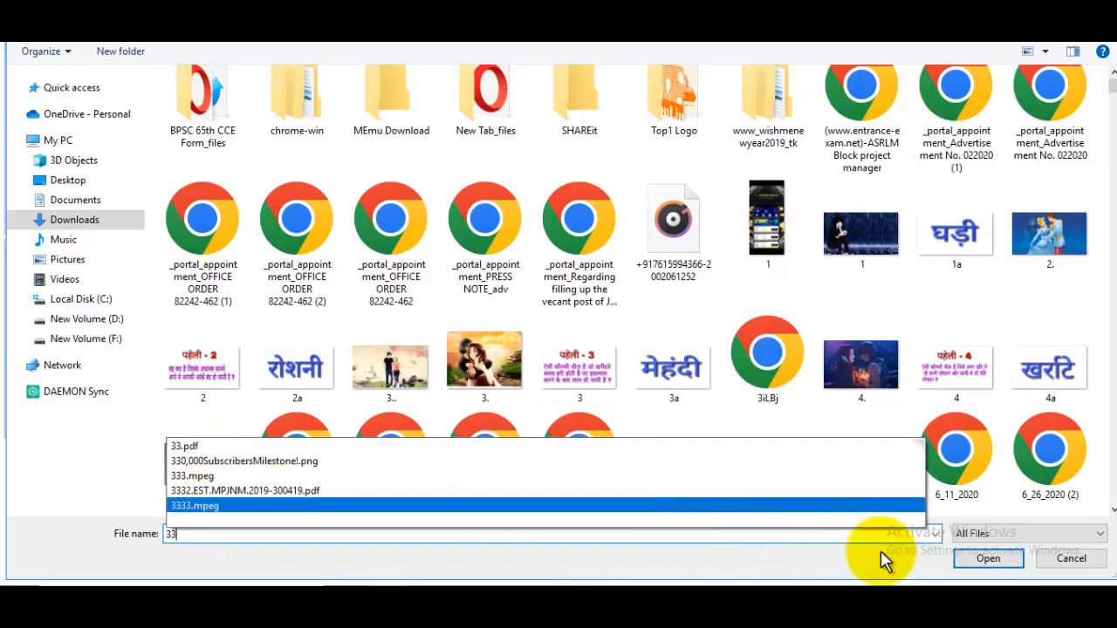
text(.pdf)
click(989, 558)
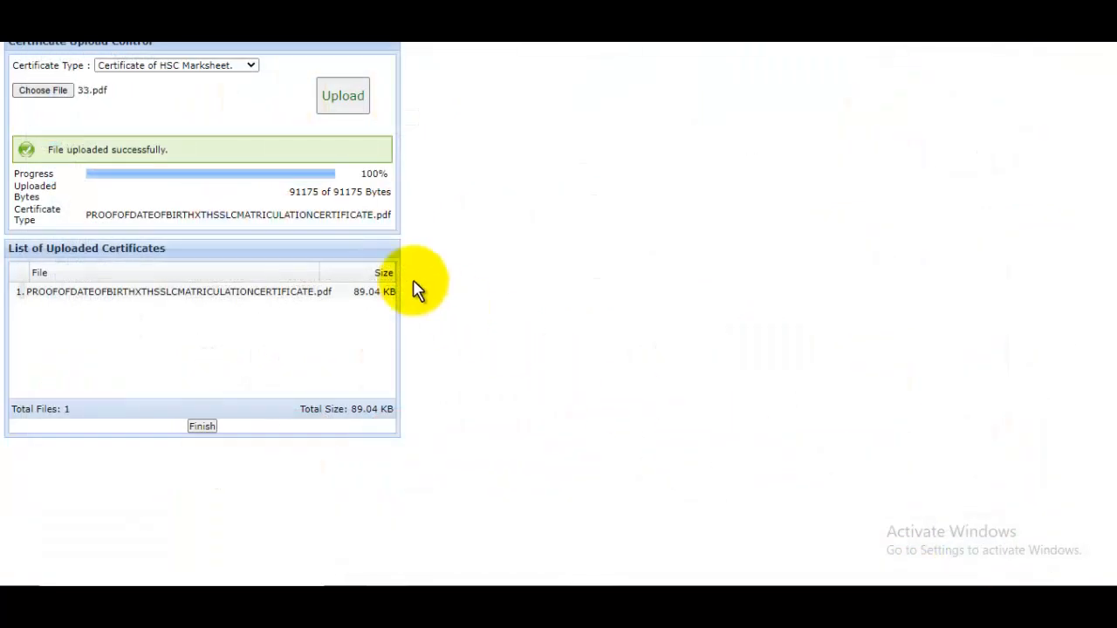
click(339, 101)
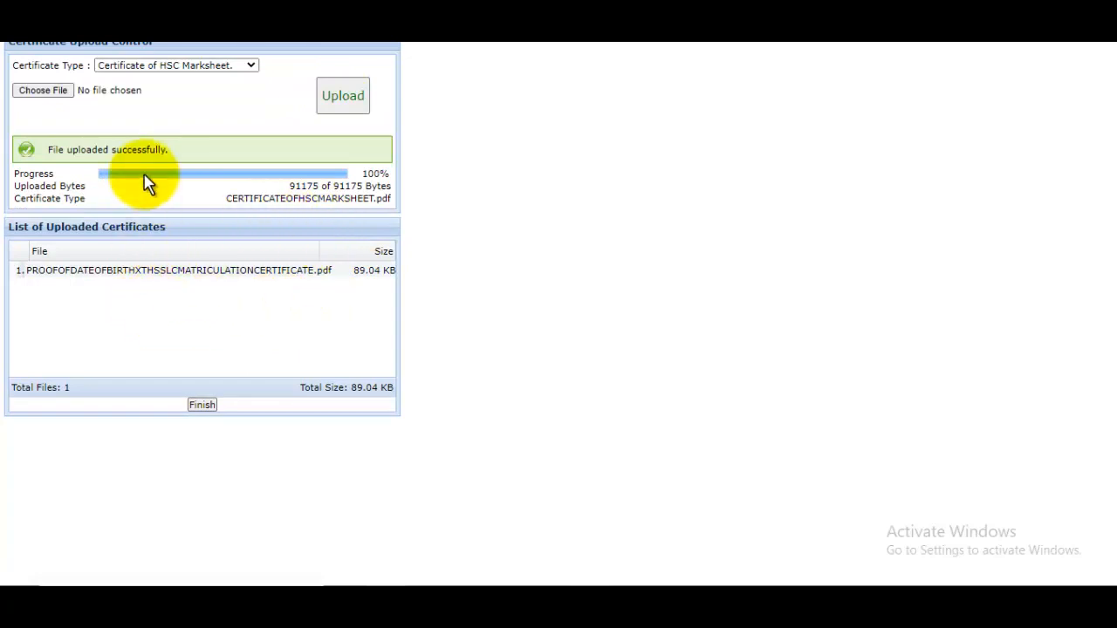
Review the certificate type list unchanged and finish the upload popup.
click(191, 67)
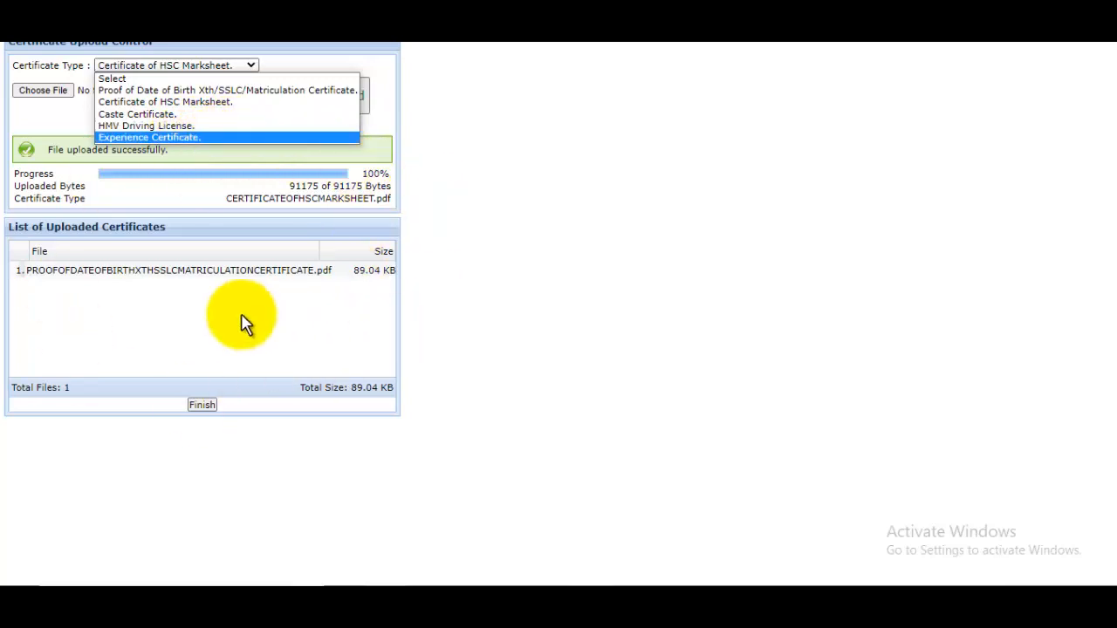
click(708, 301)
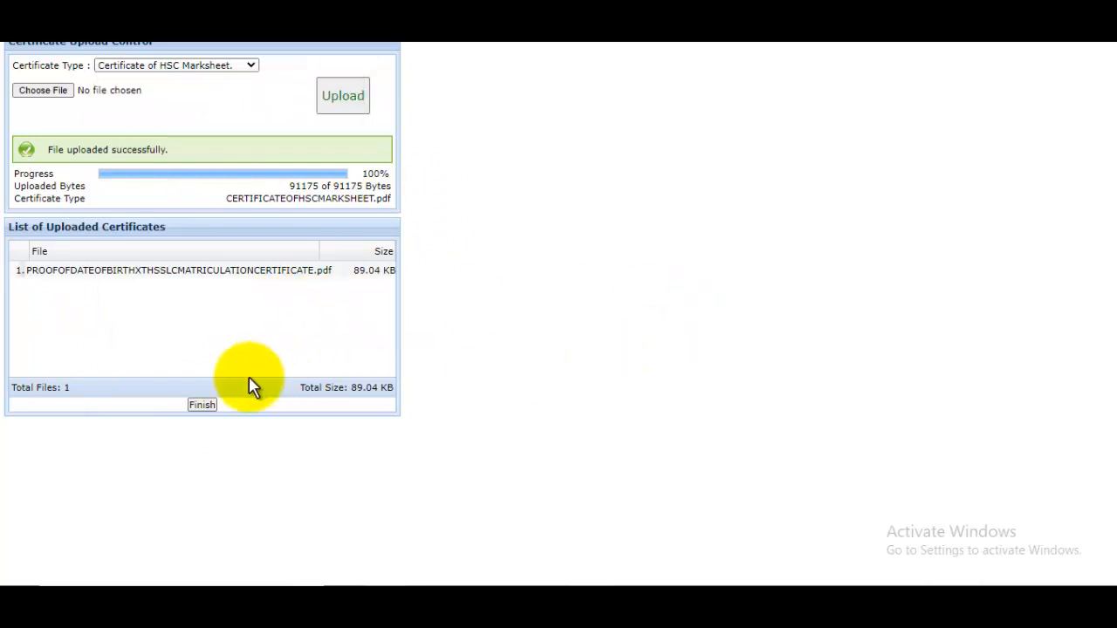
click(201, 406)
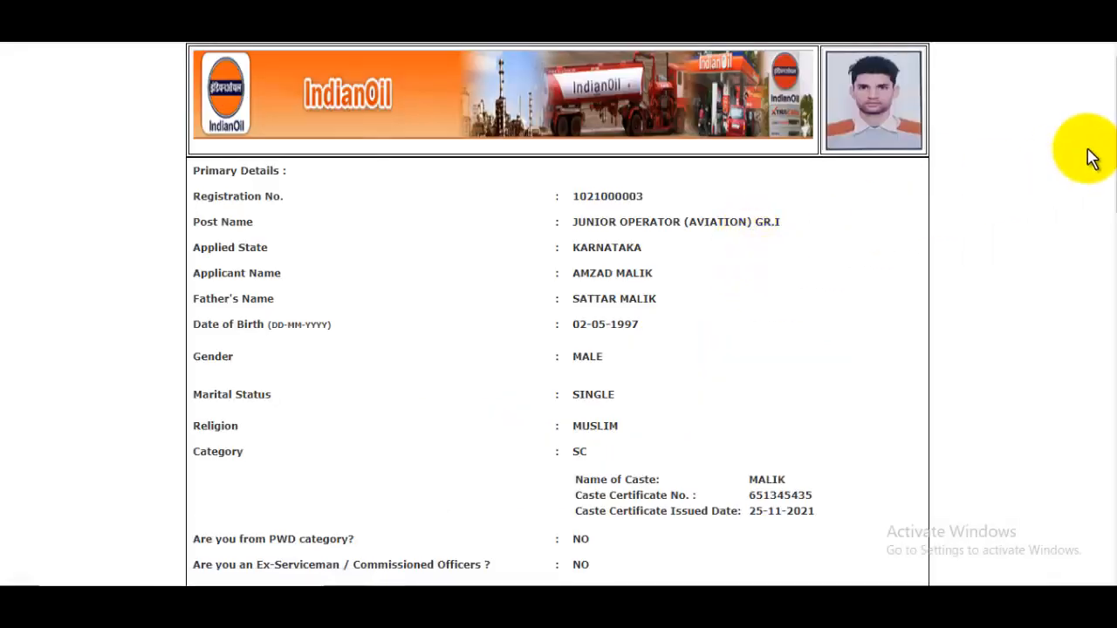
Scroll through the applicant print and print it, previewing 2 pages to Save as PDF.
drag(1107, 115, 1105, 511)
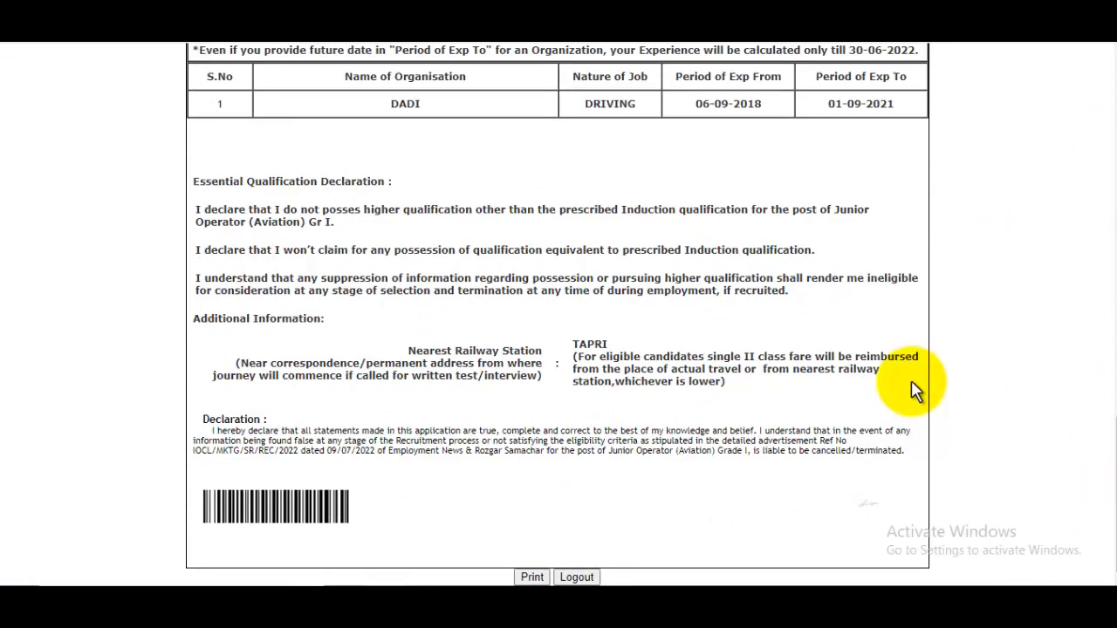
scroll(909, 357, up, 20)
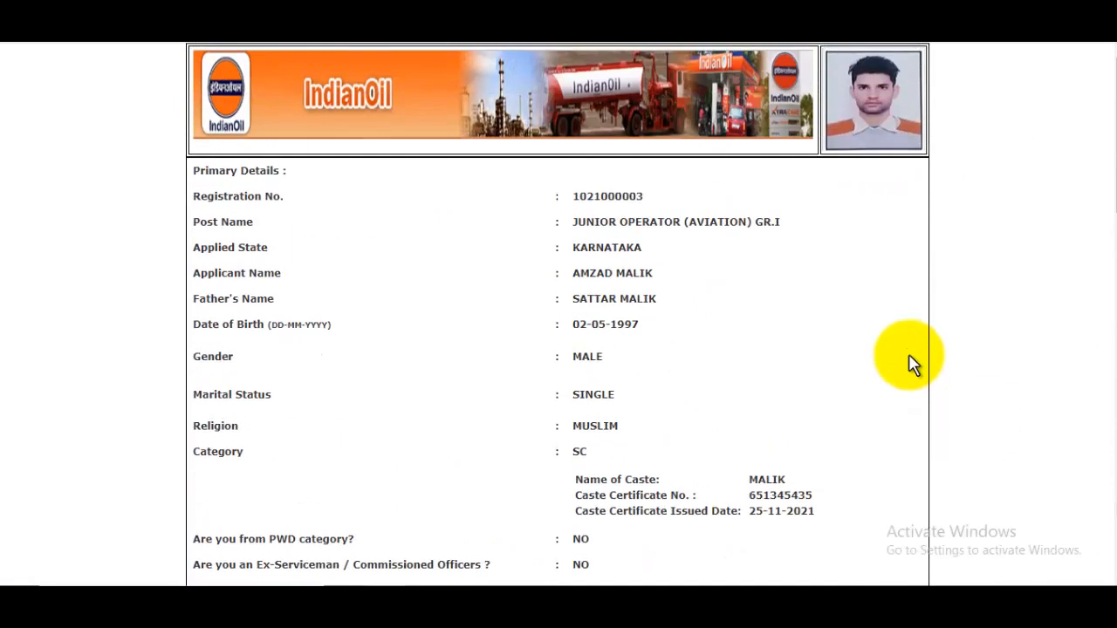
scroll(910, 358, down, 20)
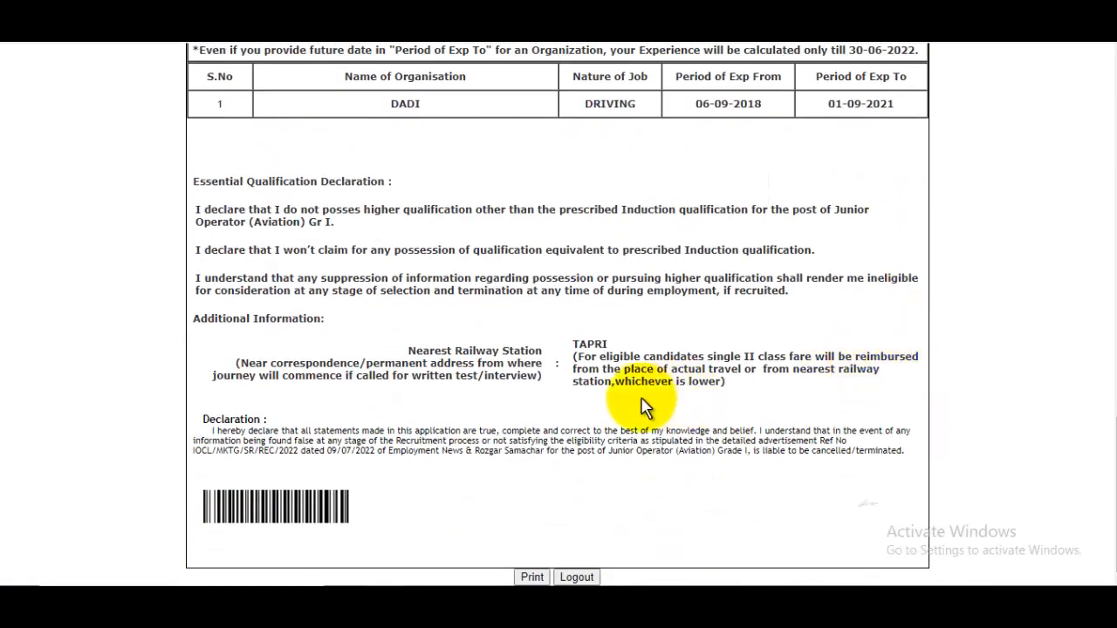
click(532, 577)
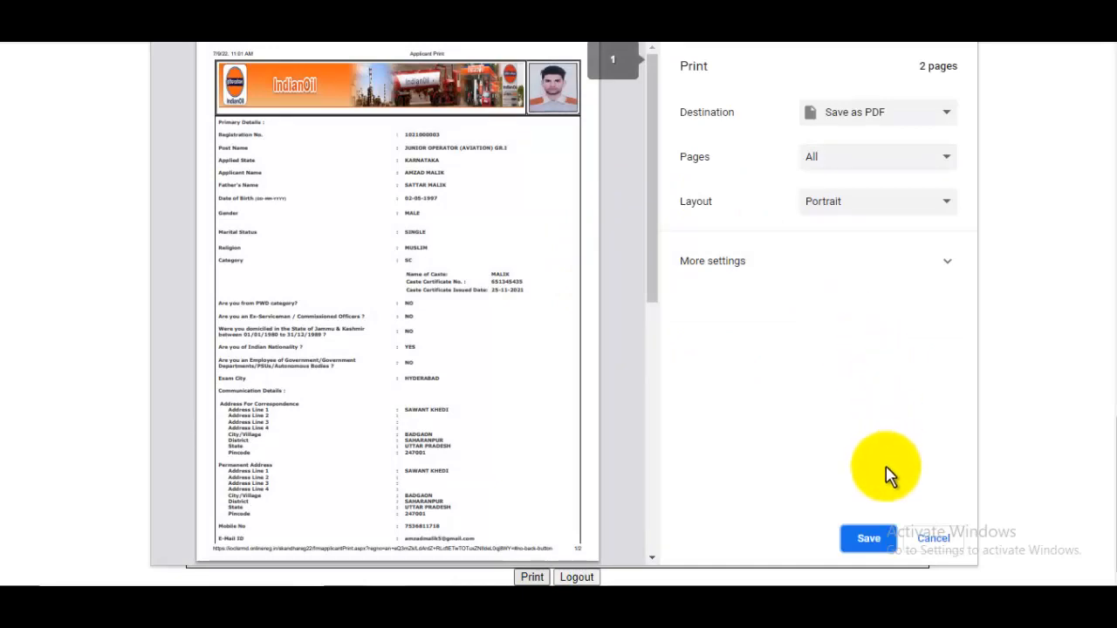
Start saving the applicant print as a PDF, then cancel the 'Applicant Print' save window.
click(875, 543)
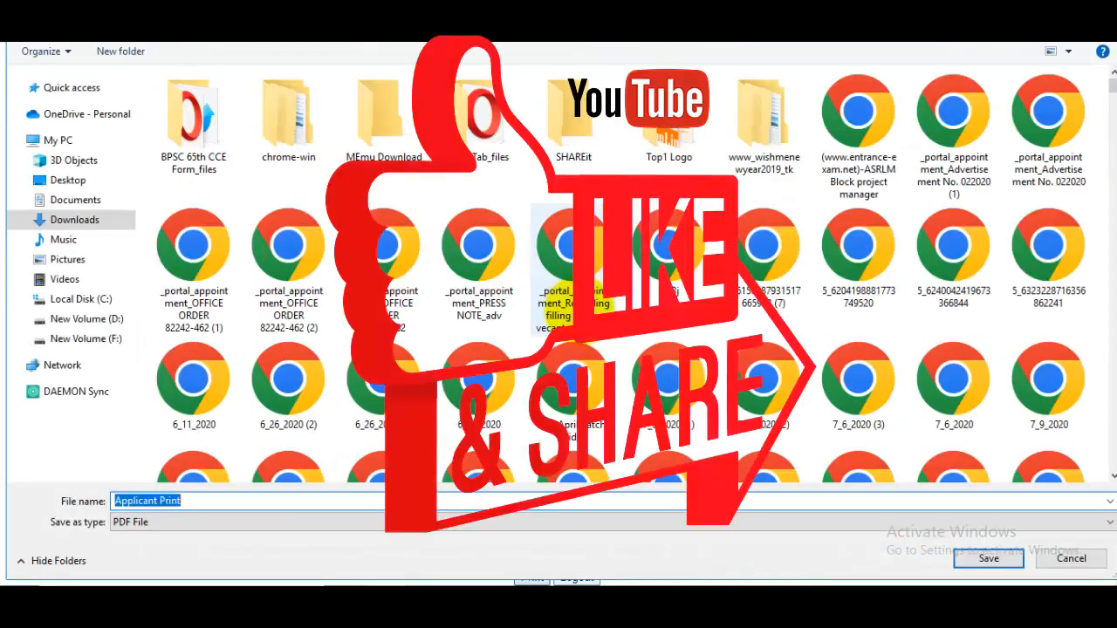
click(1078, 559)
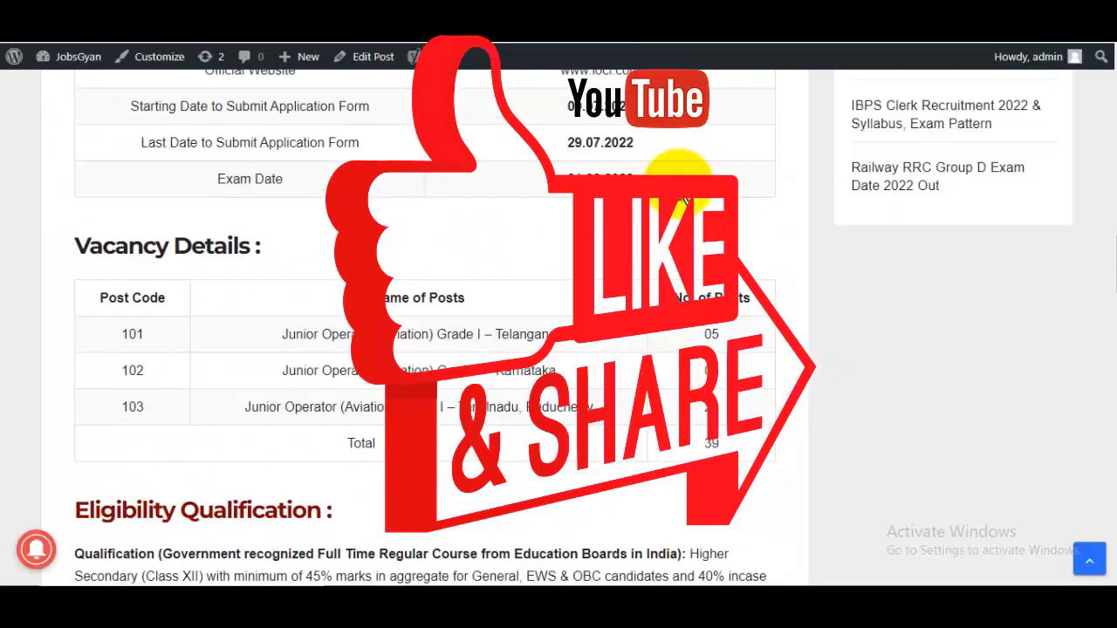
scroll(682, 211, up, 10)
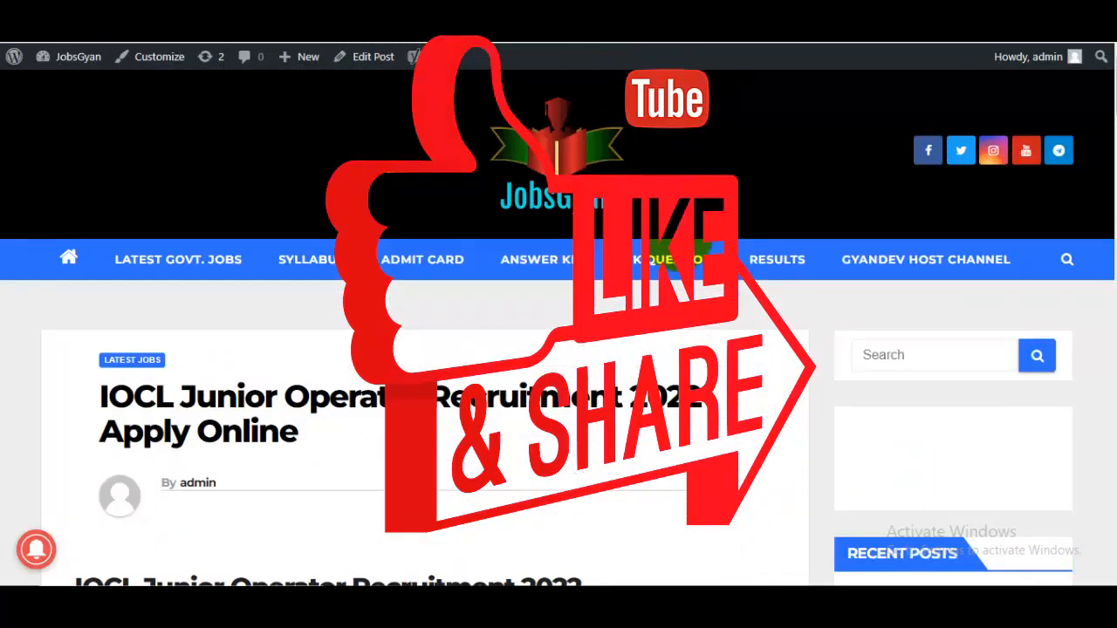